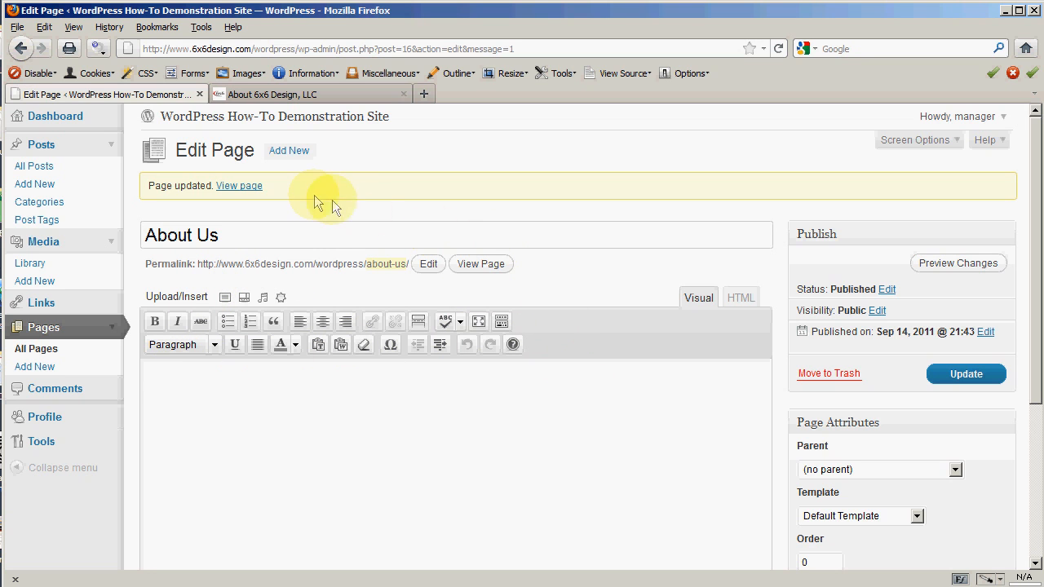
Step: Copy all the body text from the About 6x6 Design page, then go back to the About Us editor
click(285, 97)
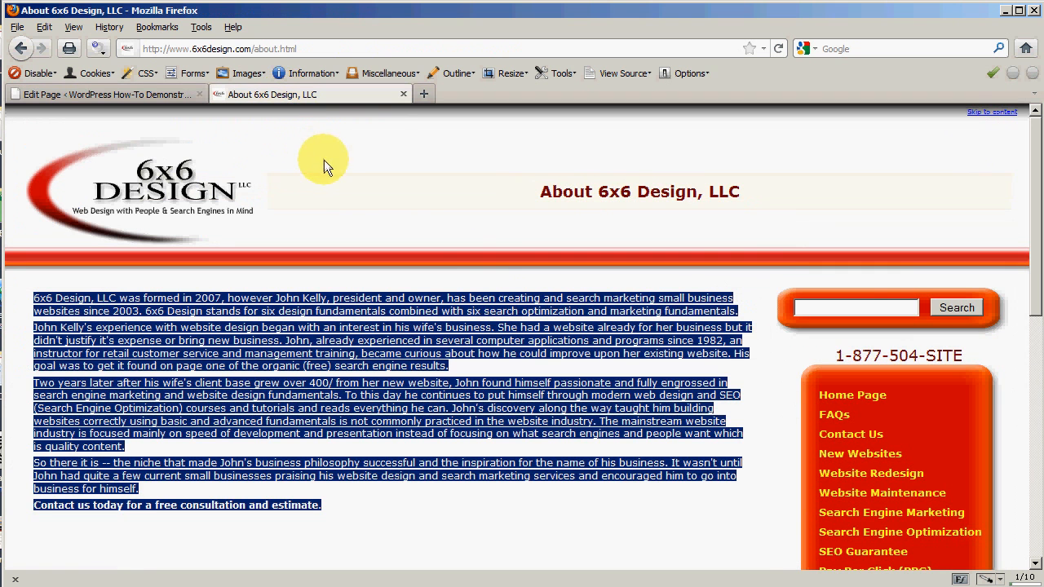
click(328, 165)
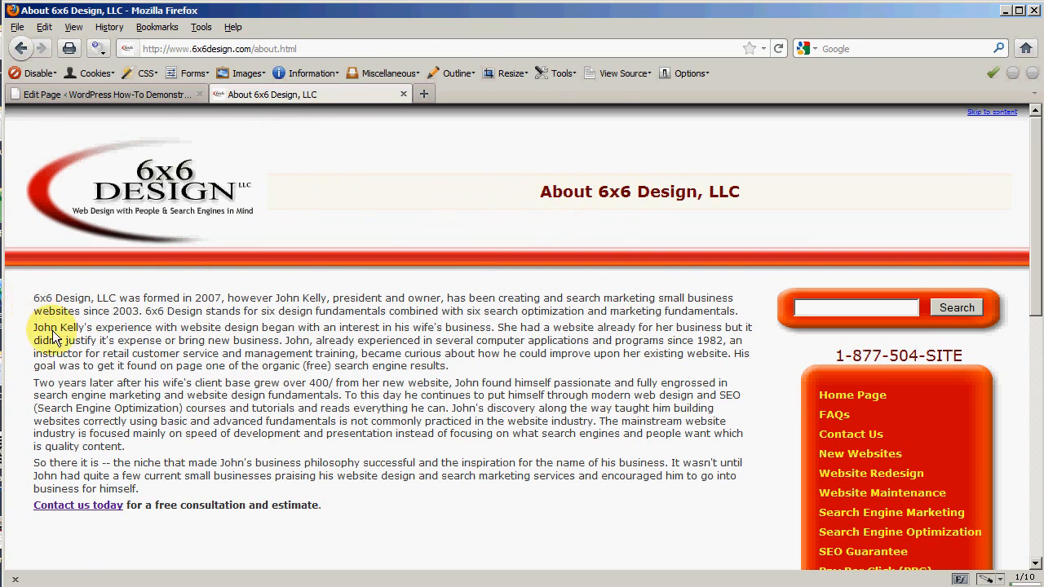
drag(33, 298, 410, 506)
right_click(309, 315)
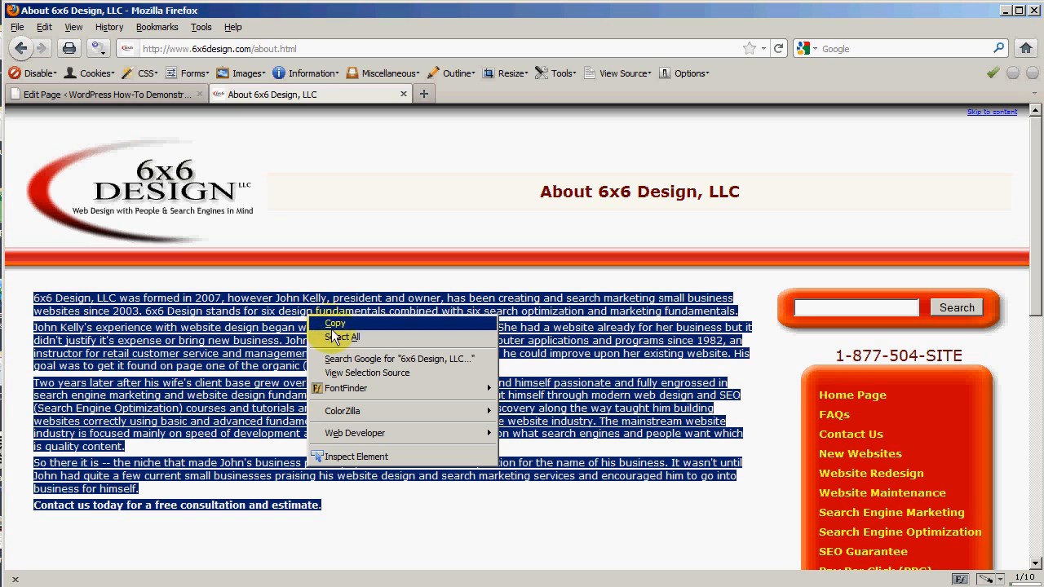
click(334, 323)
click(244, 401)
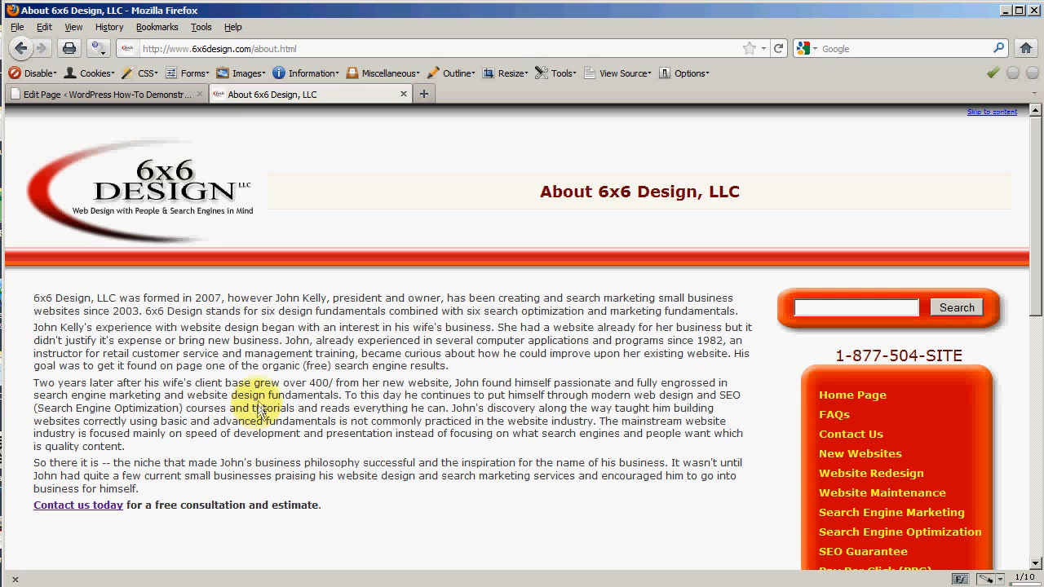
click(153, 93)
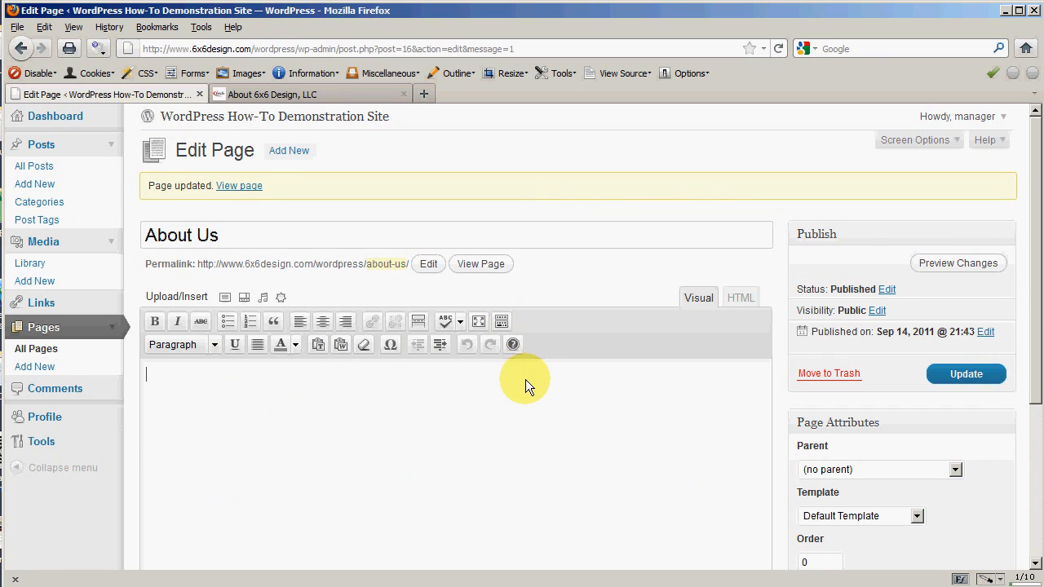
Step: Paste the copied 6x6 Design about text into the About Us body in the Visual editor
click(739, 298)
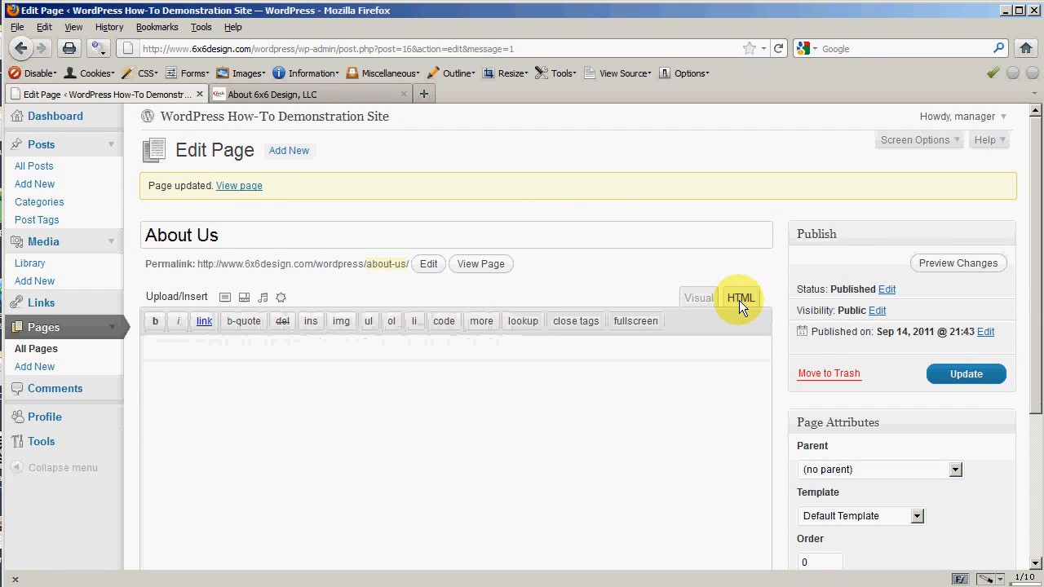
click(172, 357)
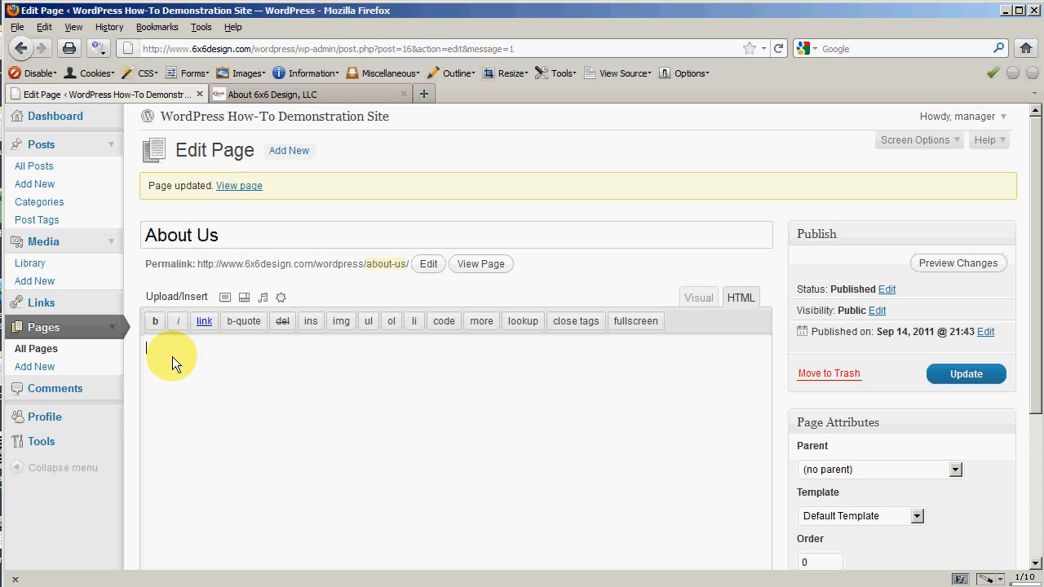
click(712, 301)
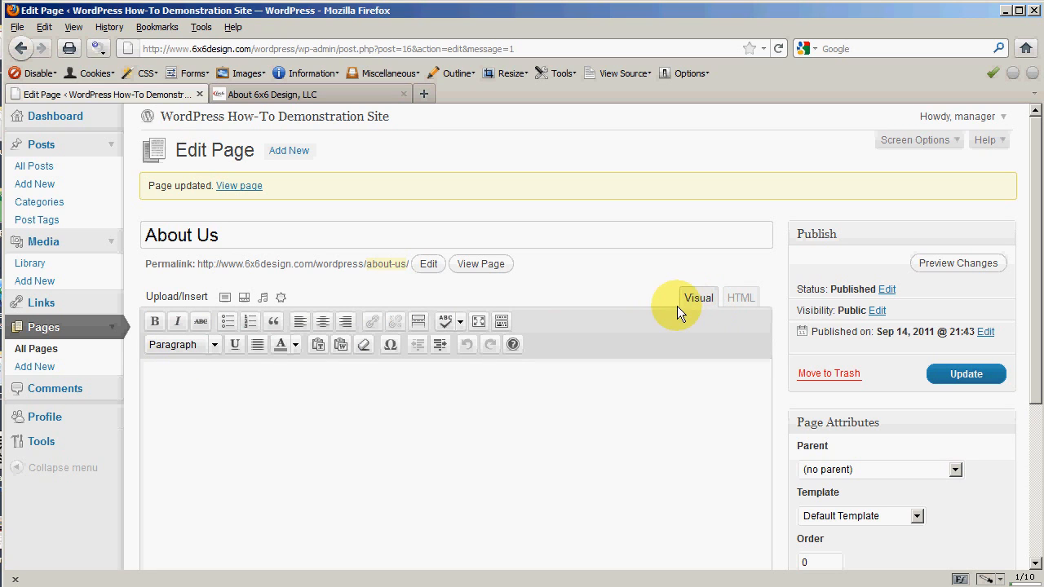
click(158, 379)
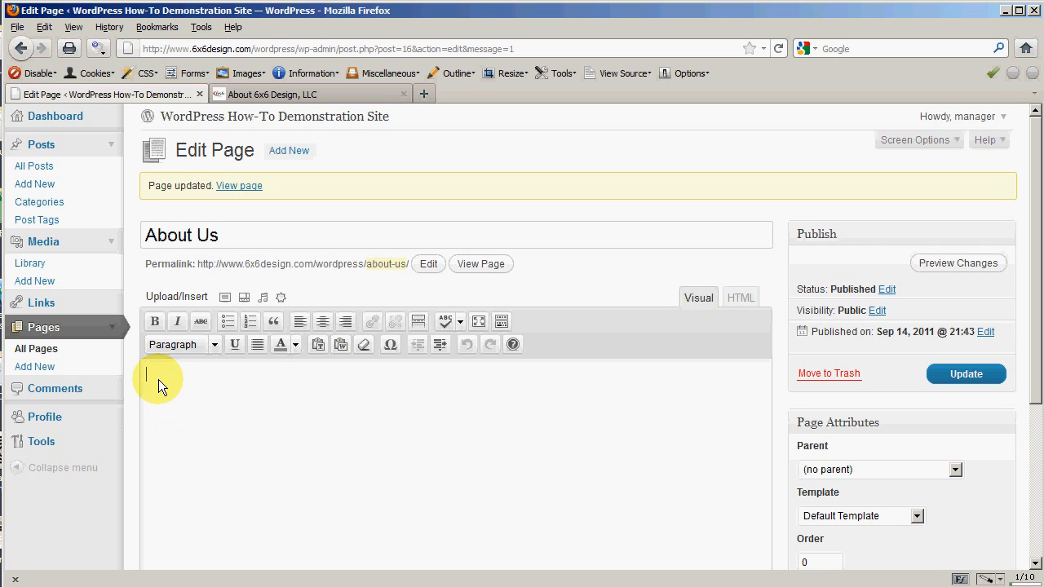
right_click(166, 374)
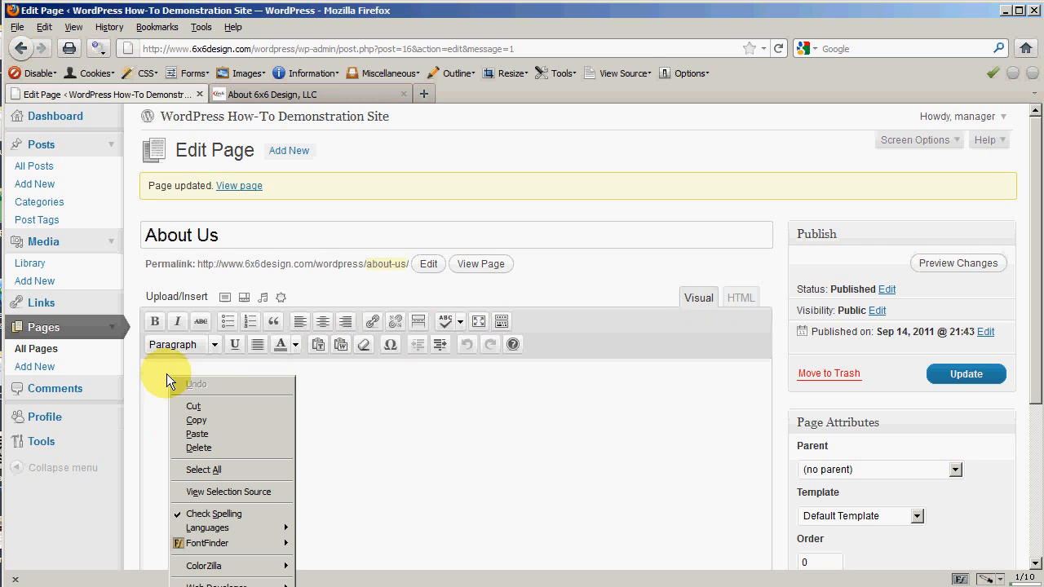
click(216, 433)
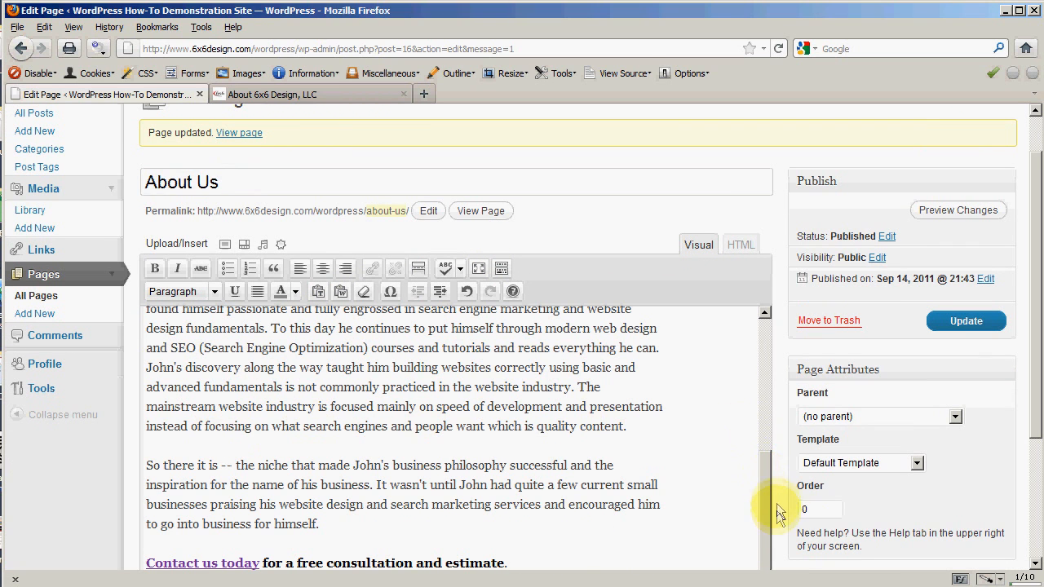
scroll(780, 479, down, 2)
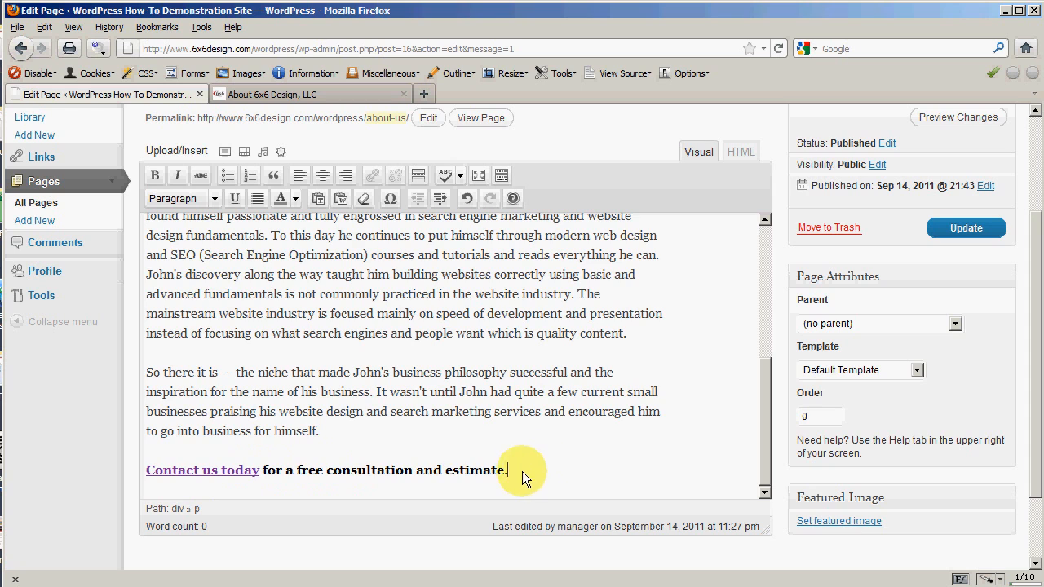
scroll(522, 471, up, 8)
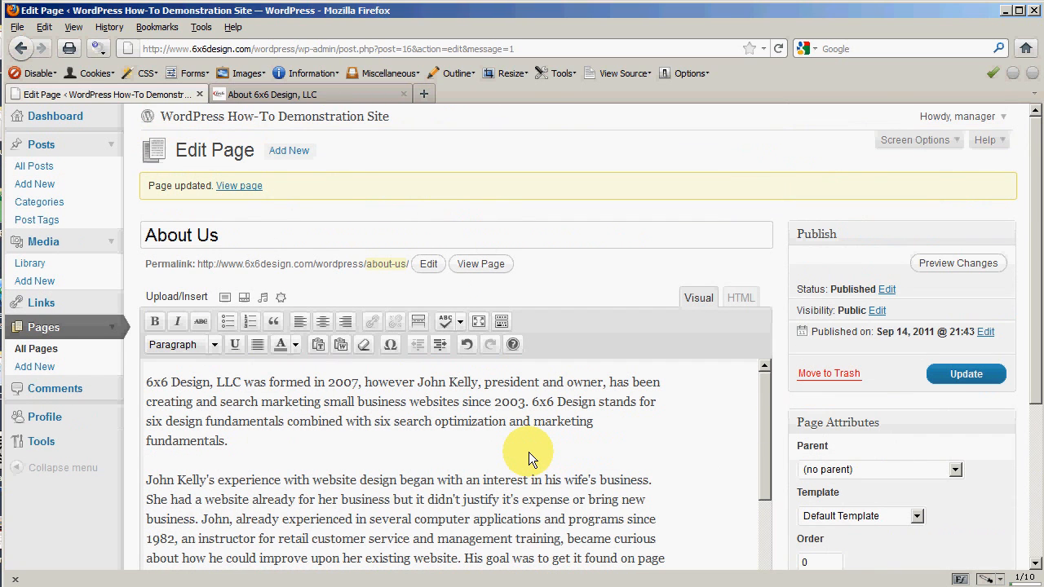
Step: Preview the About Us page and scroll through the pasted 6x6 Design text
click(955, 266)
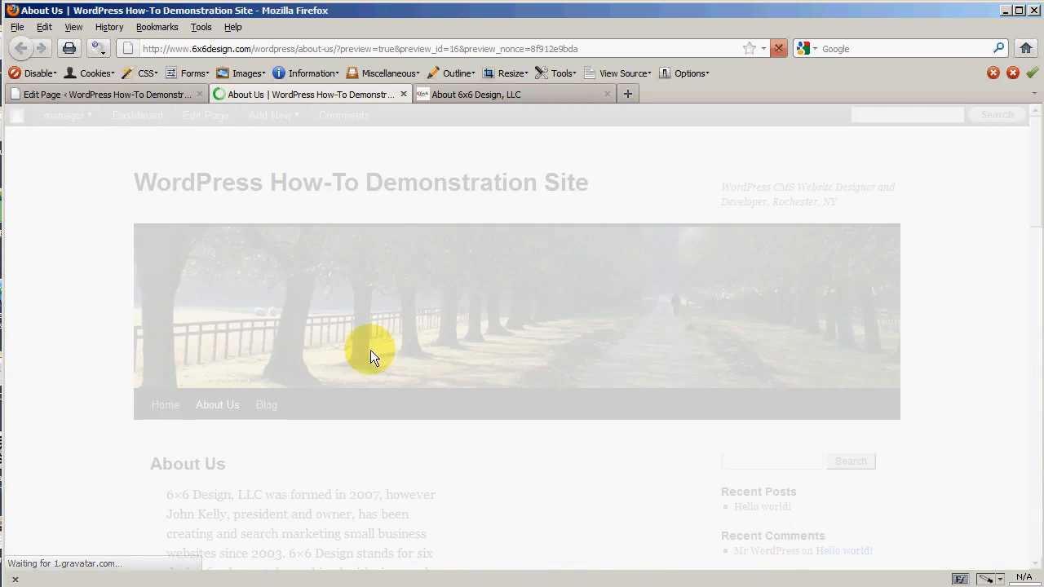
scroll(423, 372, down, 2)
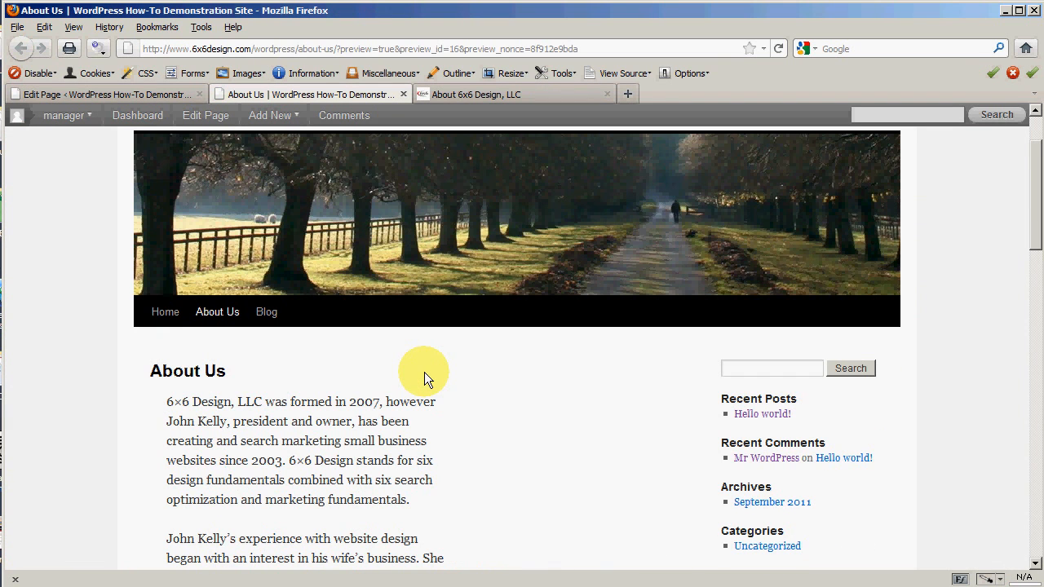
scroll(424, 371, down, 2)
scroll(424, 376, down, 1)
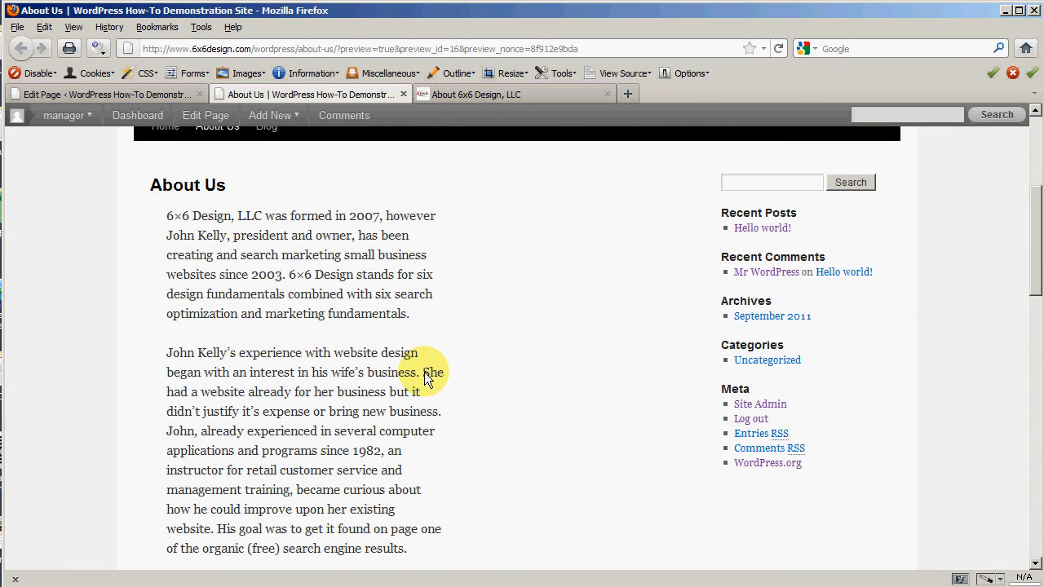
scroll(424, 371, down, 6)
scroll(424, 377, down, 3)
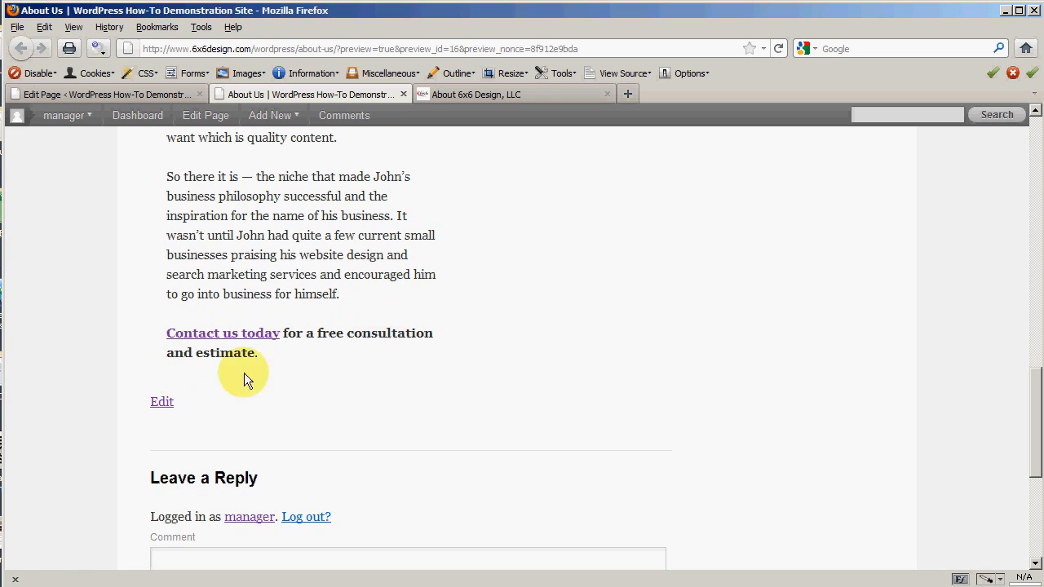
Step: Outline the current content element with Web Developer to inspect the entry-content block
scroll(426, 390, up, 10)
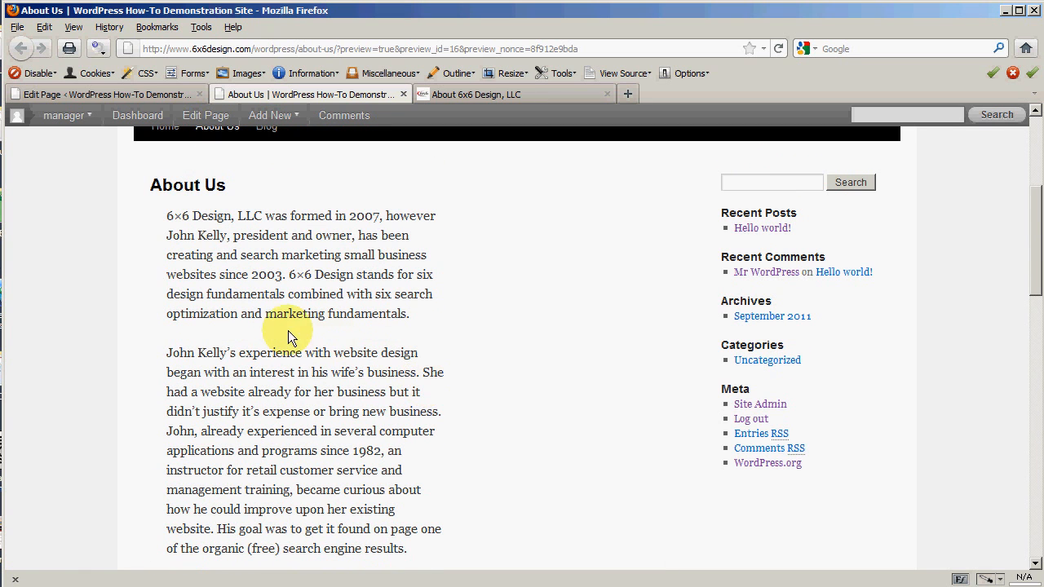
click(459, 72)
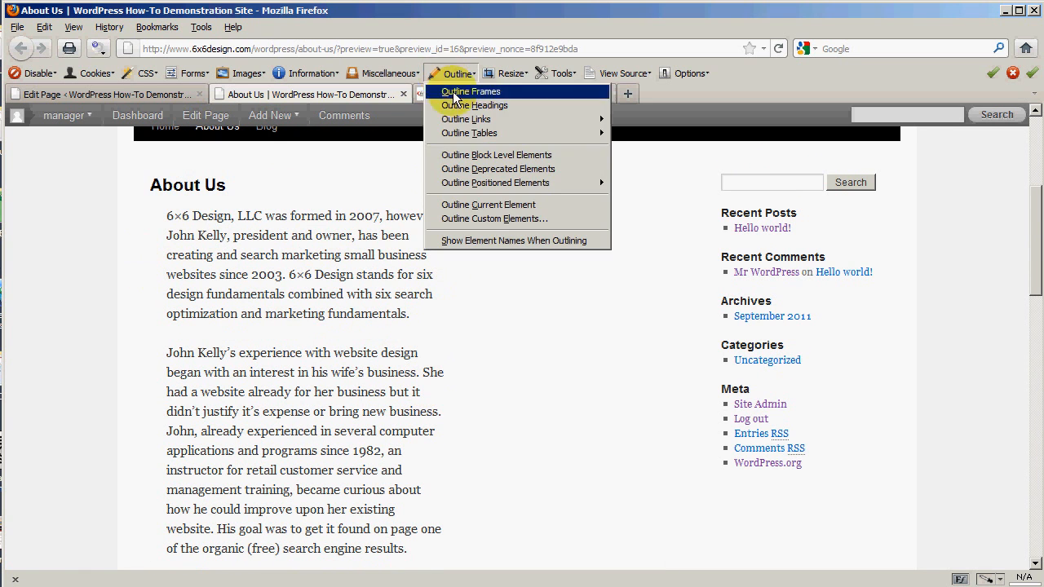
click(480, 210)
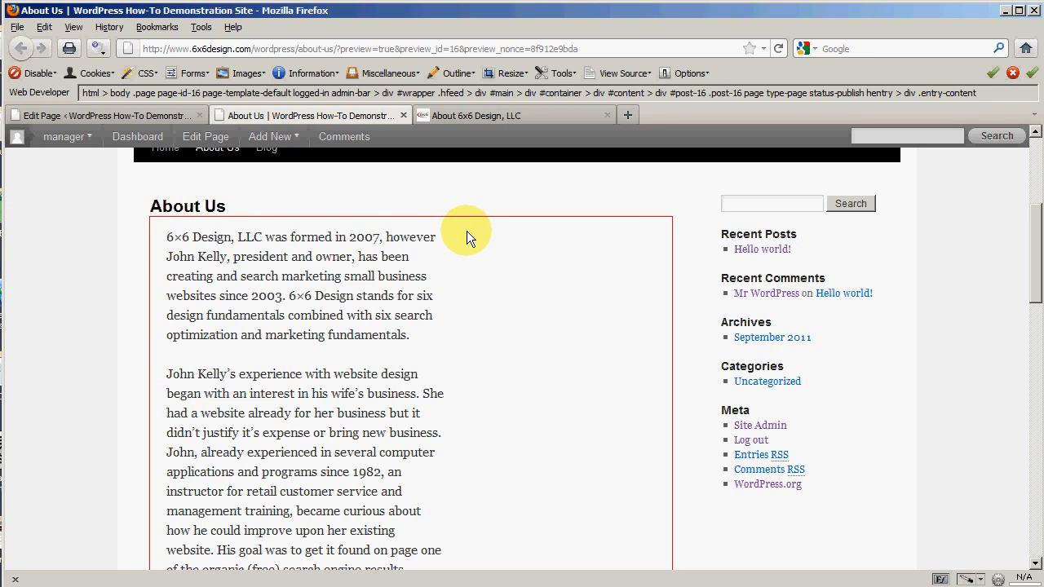
Step: Close the preview and inspect the pasted content's div markup in the HTML editor
click(403, 116)
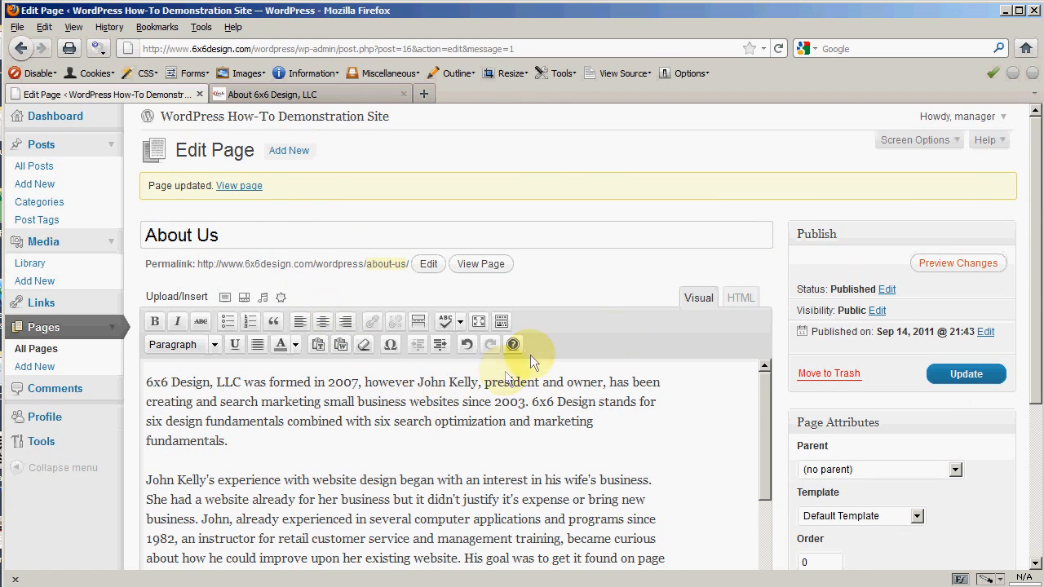
click(733, 298)
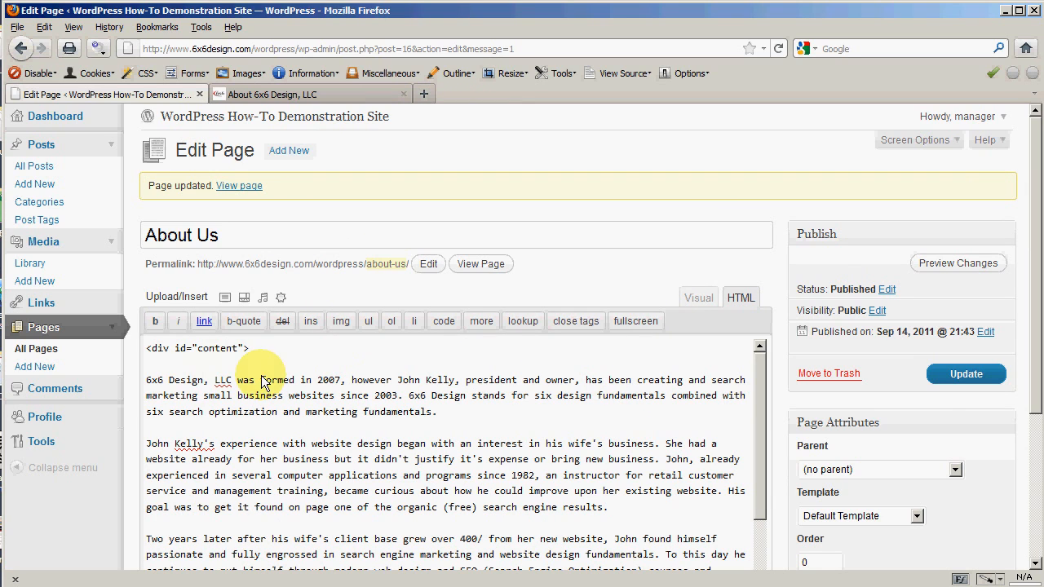
drag(248, 348, 140, 351)
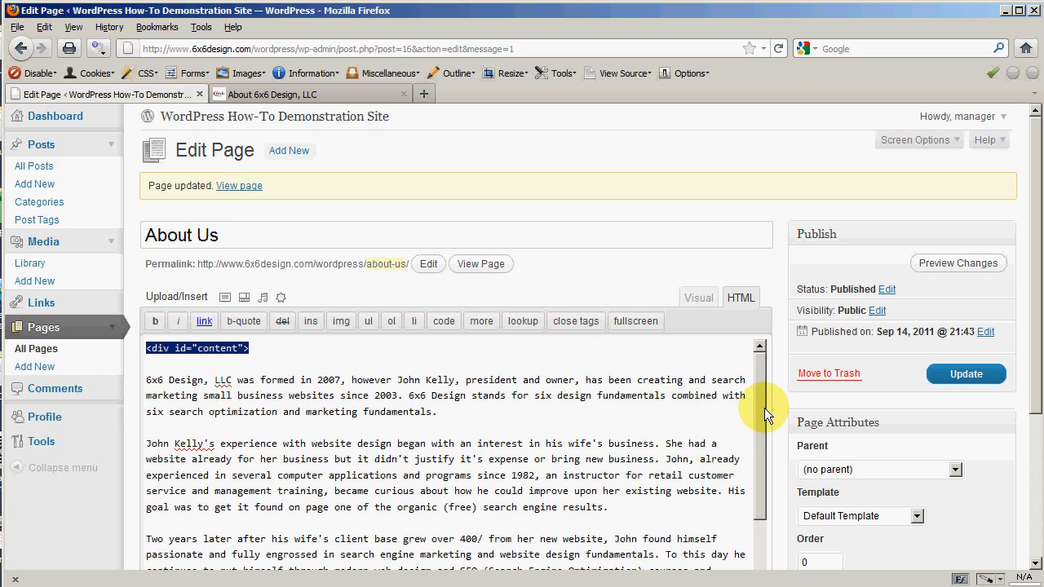
scroll(776, 402, down, 2)
scroll(776, 402, up, 1)
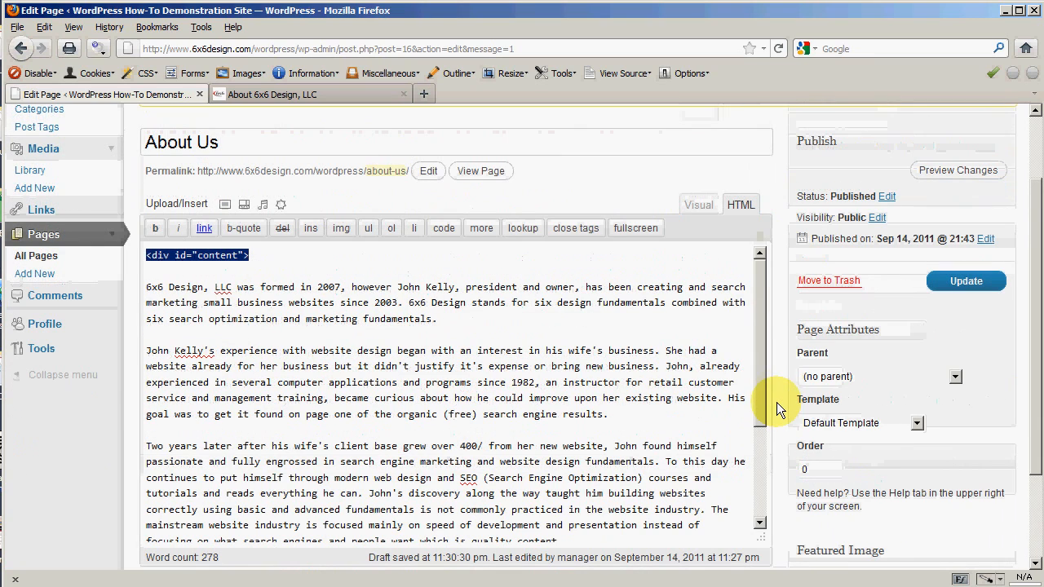
drag(758, 353, 755, 459)
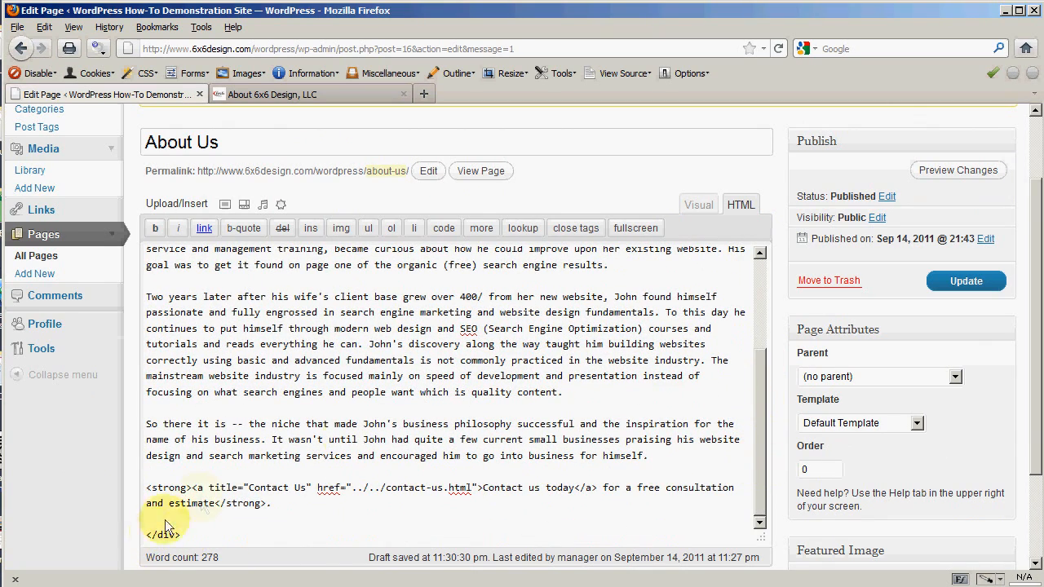
drag(760, 446, 751, 350)
Step: Undo the paste in the Visual editor so the body is empty, then return to HTML
click(709, 208)
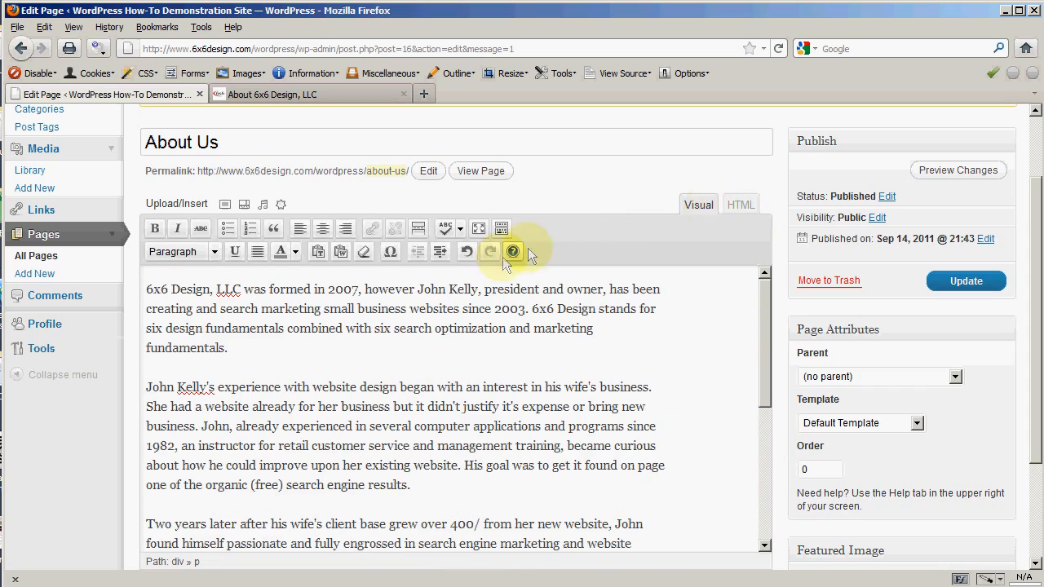
click(464, 256)
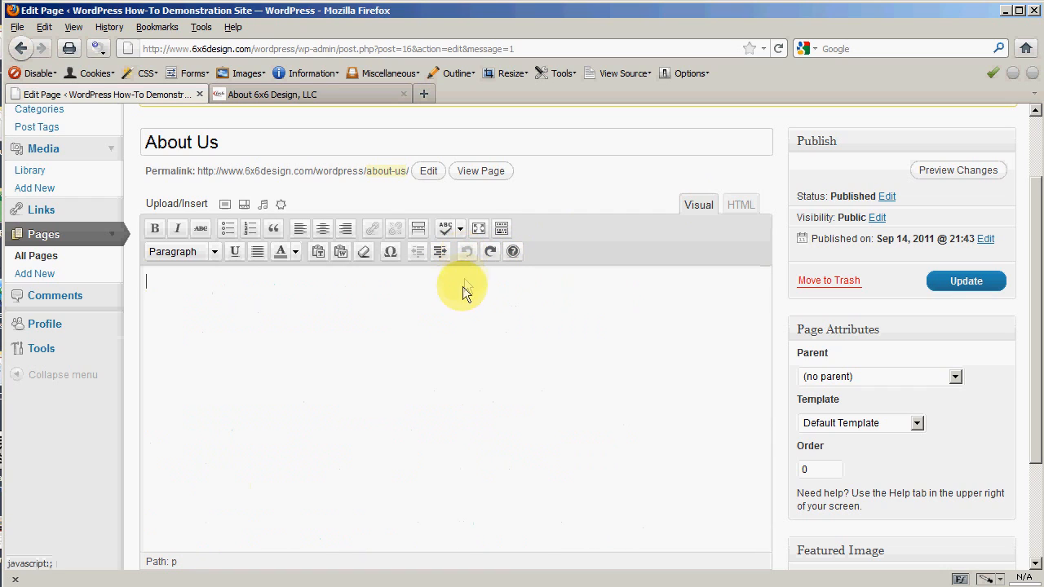
click(741, 206)
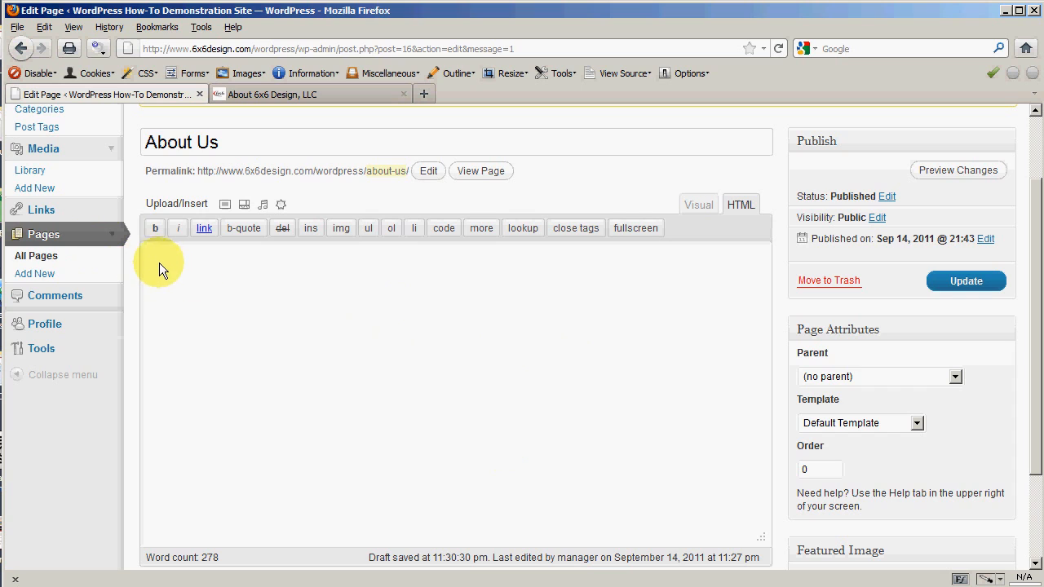
Step: Paste the 6x6 Design about text into the About Us body through the HTML editor
click(297, 97)
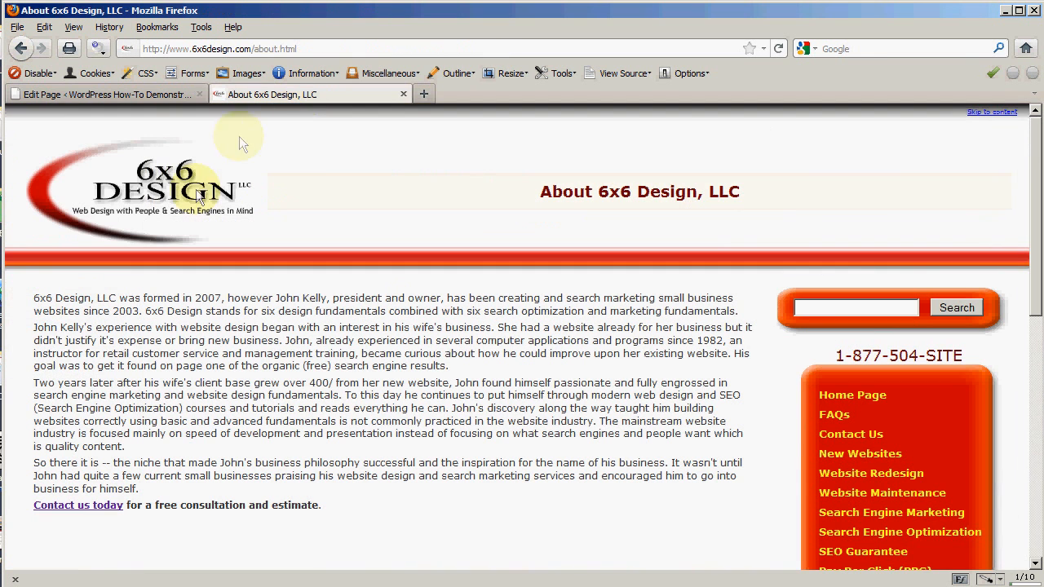
click(147, 94)
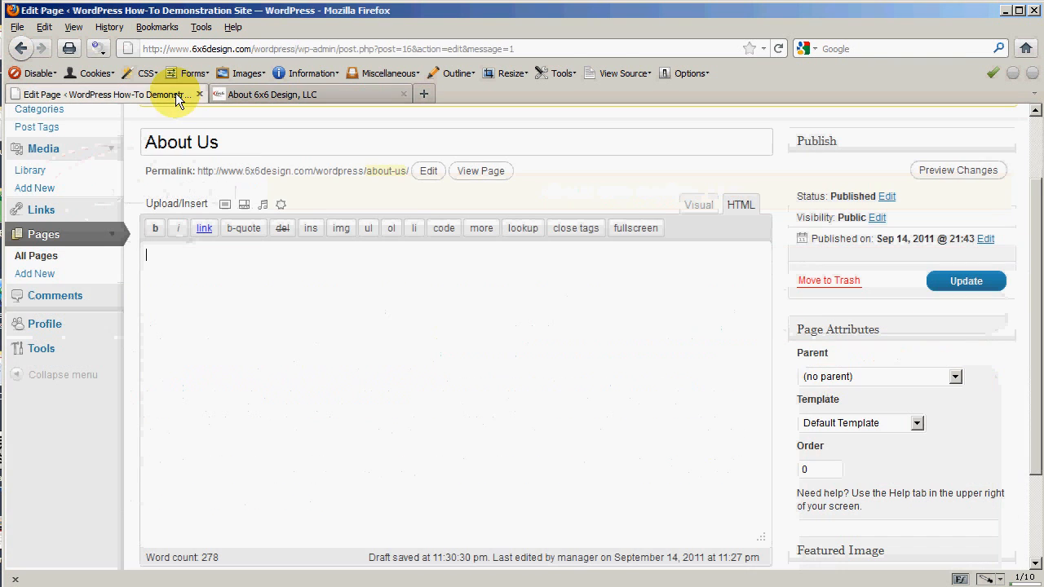
right_click(162, 262)
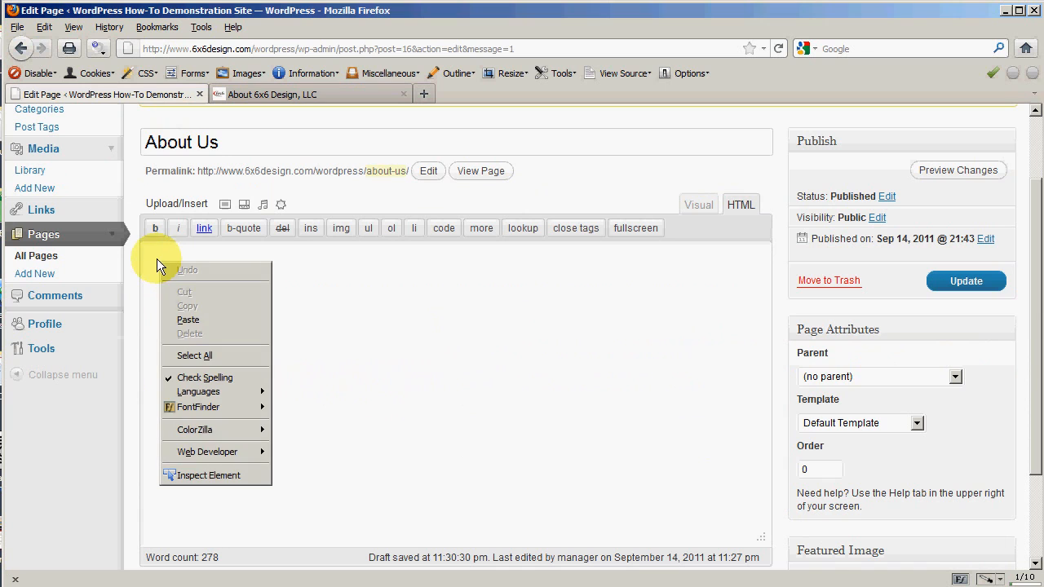
click(191, 319)
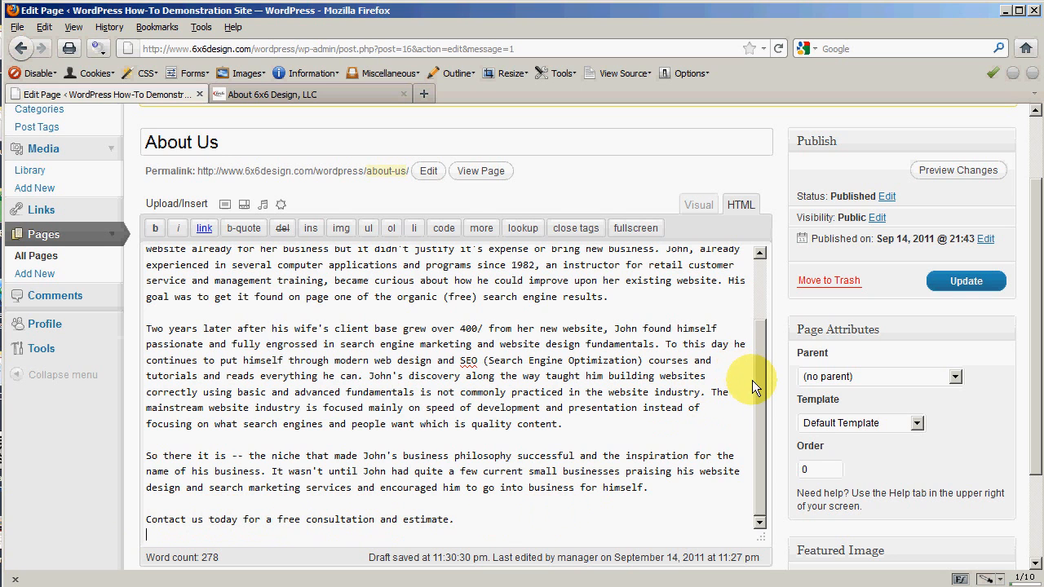
Step: Switch back to the Visual view and preview the About Us page
scroll(745, 442, up, 2)
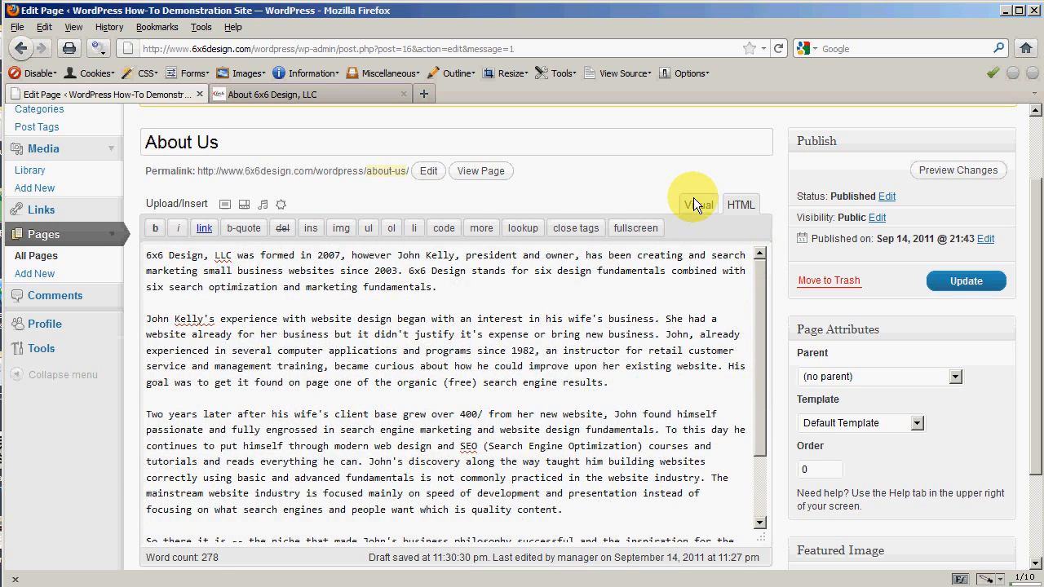
click(693, 197)
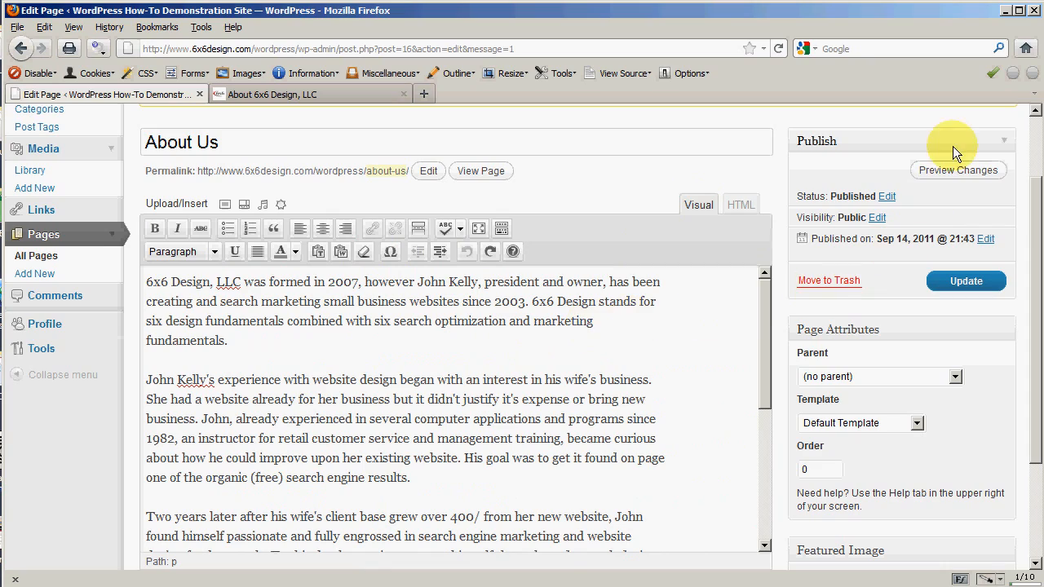
click(954, 171)
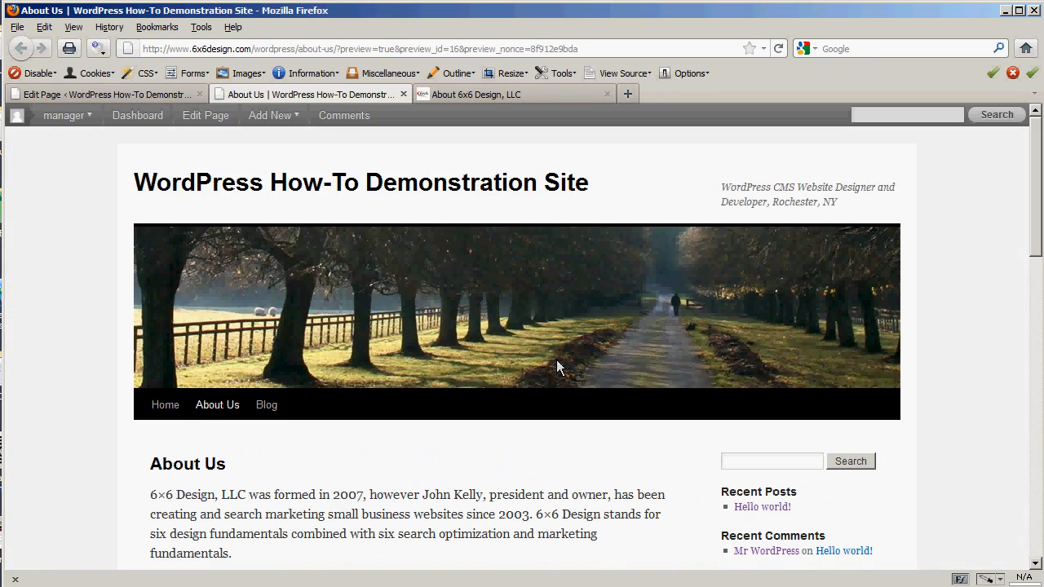
Step: Scroll the preview down to the closing 'Contact us today' line and back to the top
scroll(77, 419, down, 5)
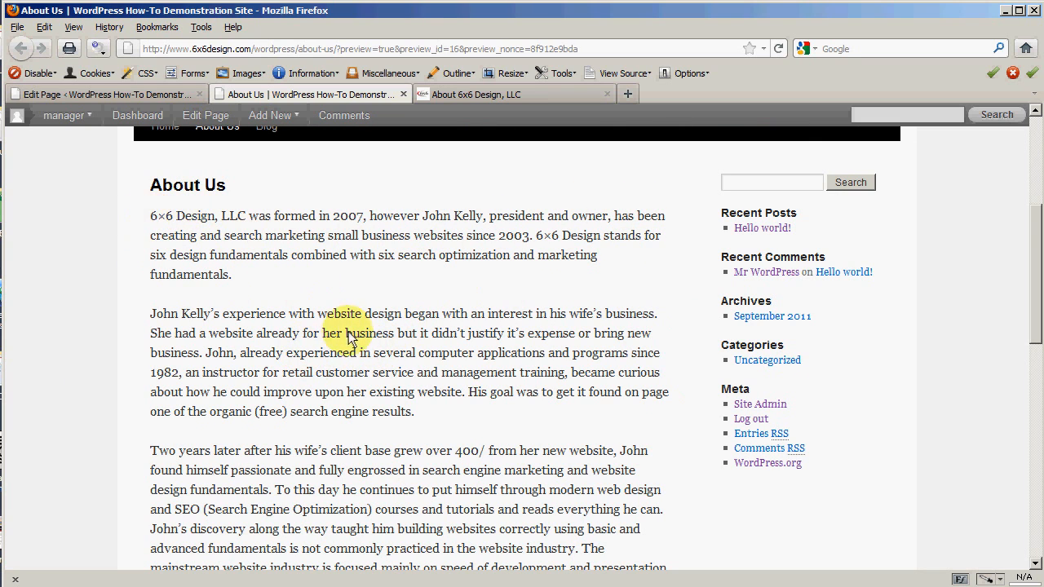
scroll(337, 332, down, 5)
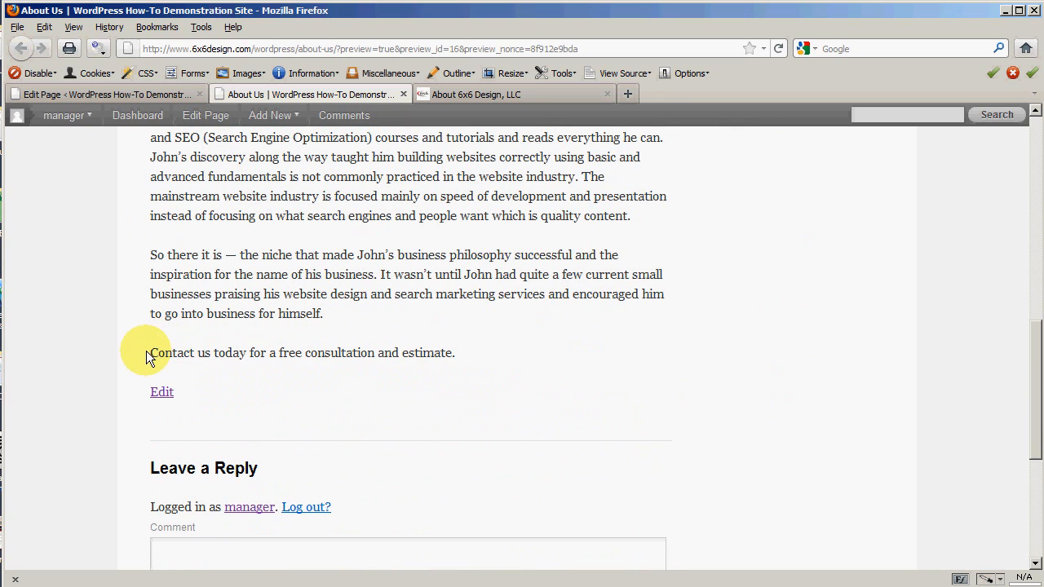
drag(146, 352, 403, 364)
click(357, 340)
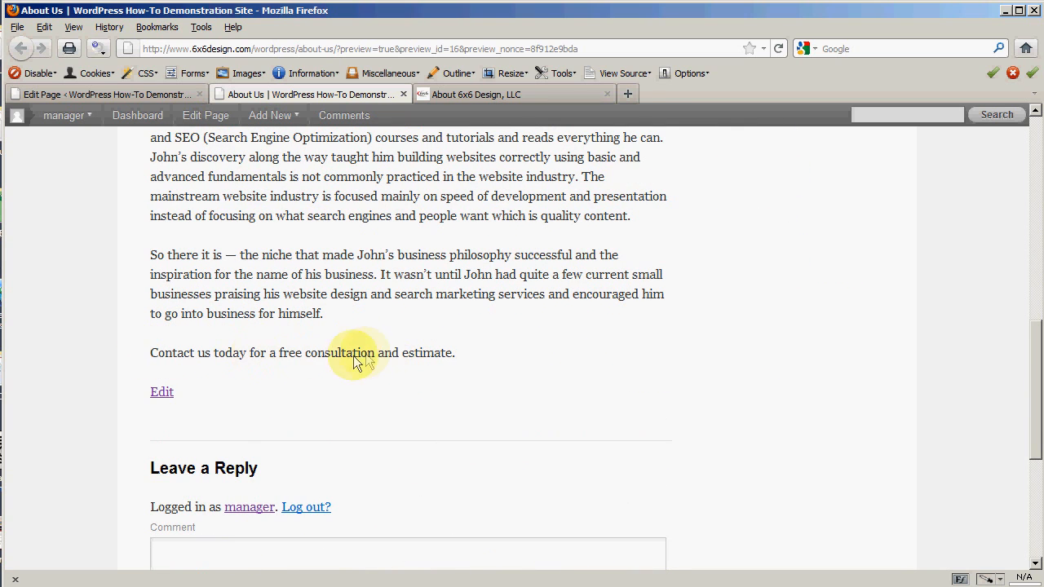
scroll(349, 358, up, 7)
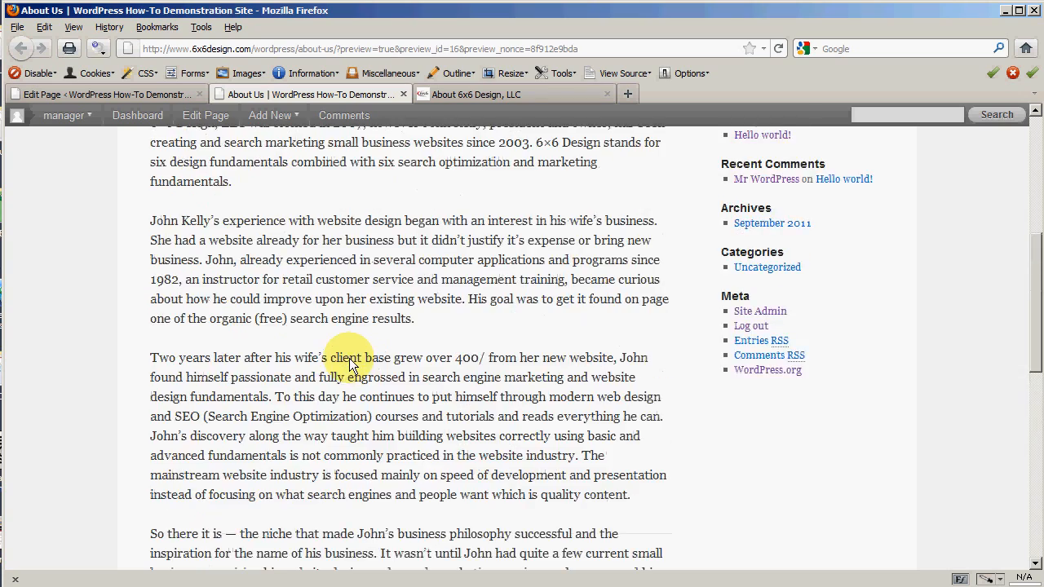
scroll(338, 376, up, 3)
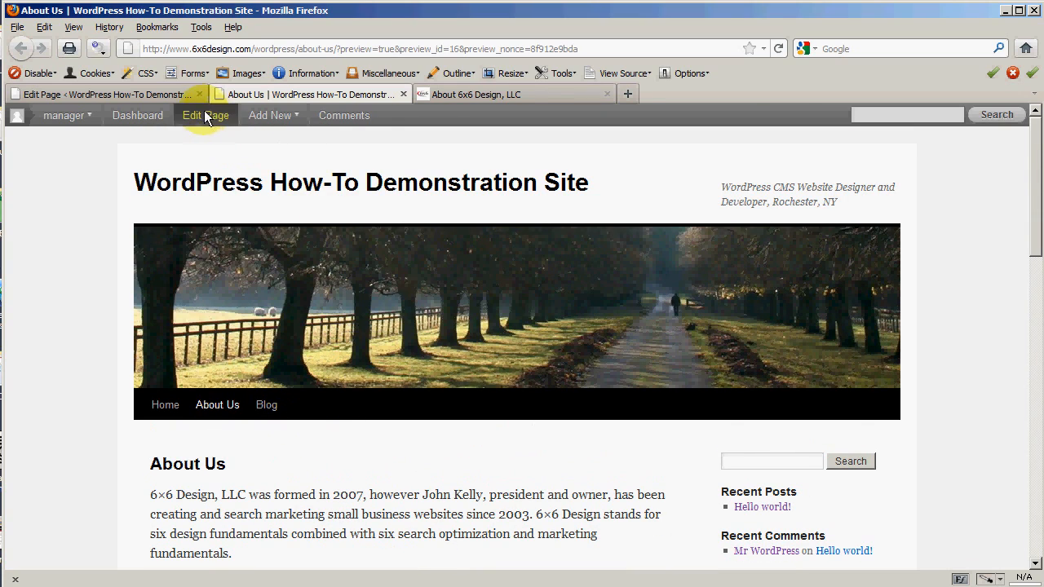
Step: Close the preview and enlarge the editing area so the closing paragraphs show
click(403, 95)
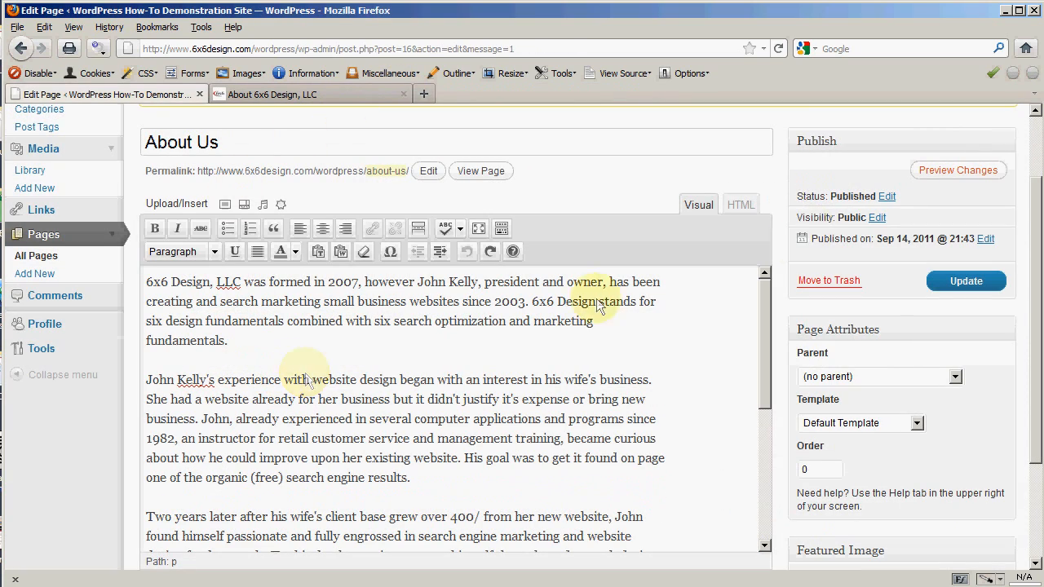
scroll(644, 329, down, 5)
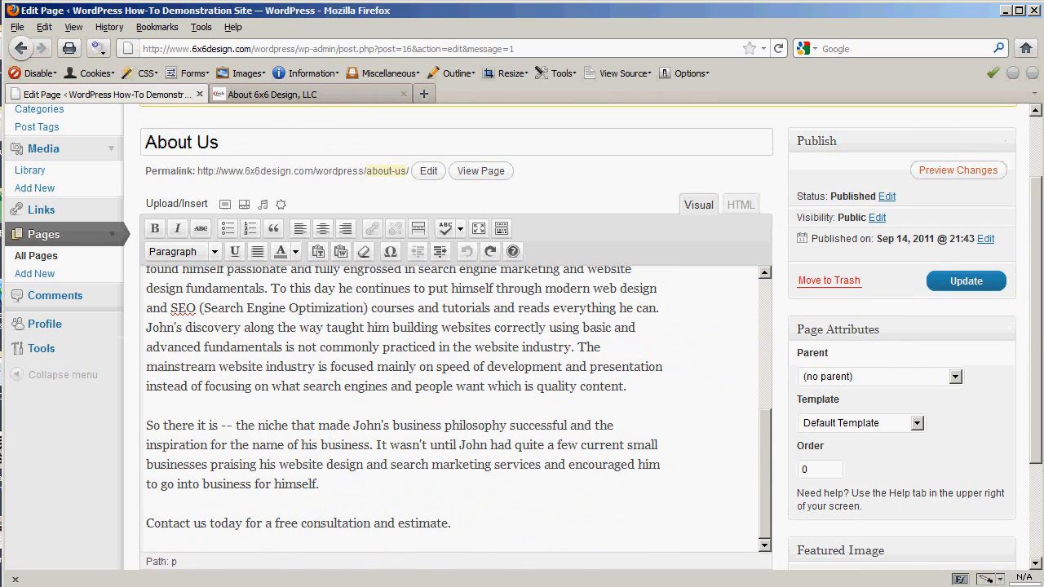
drag(1035, 347, 1038, 391)
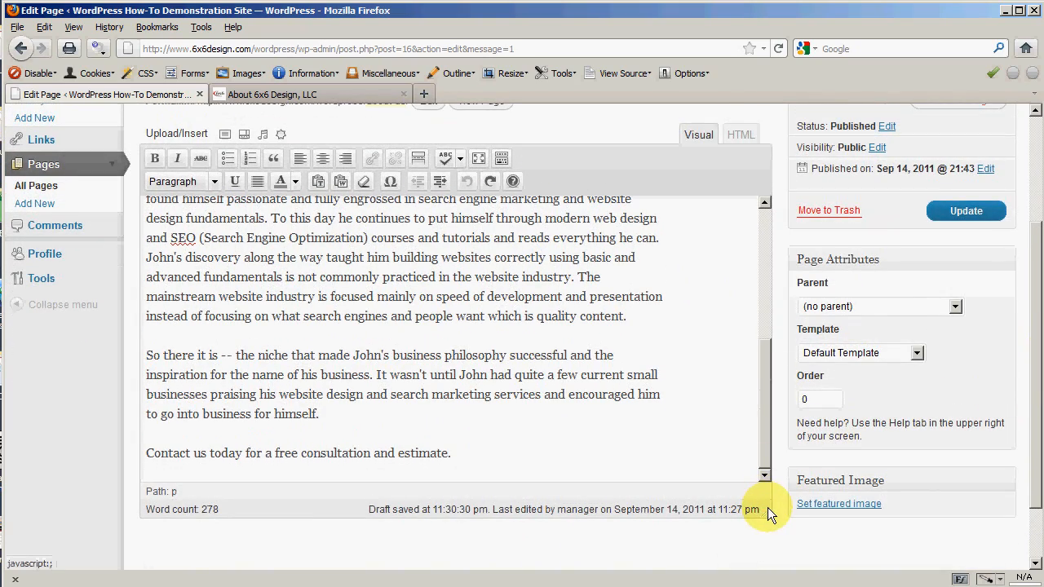
drag(767, 507, 736, 352)
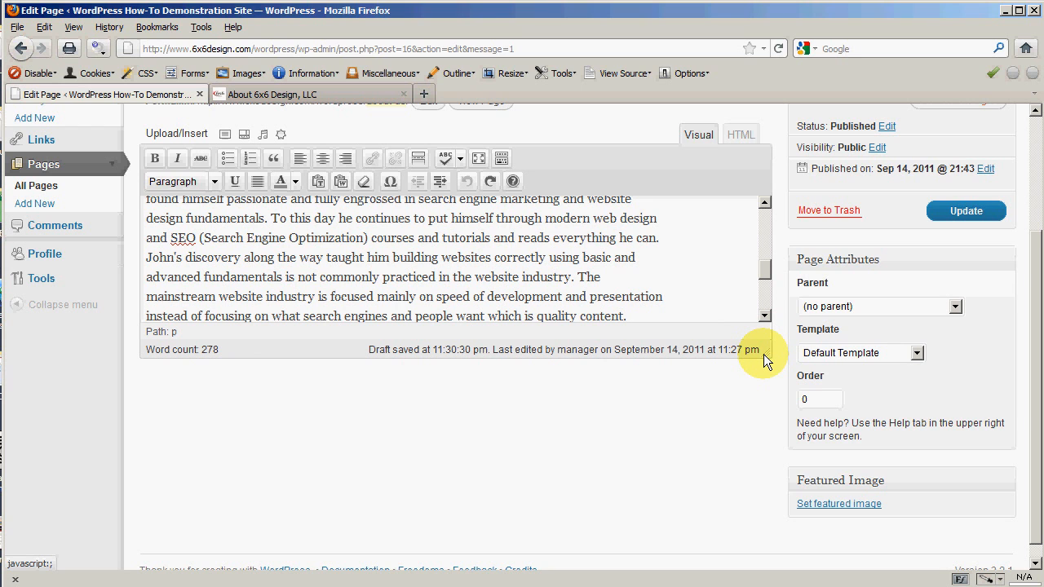
drag(764, 360, 766, 555)
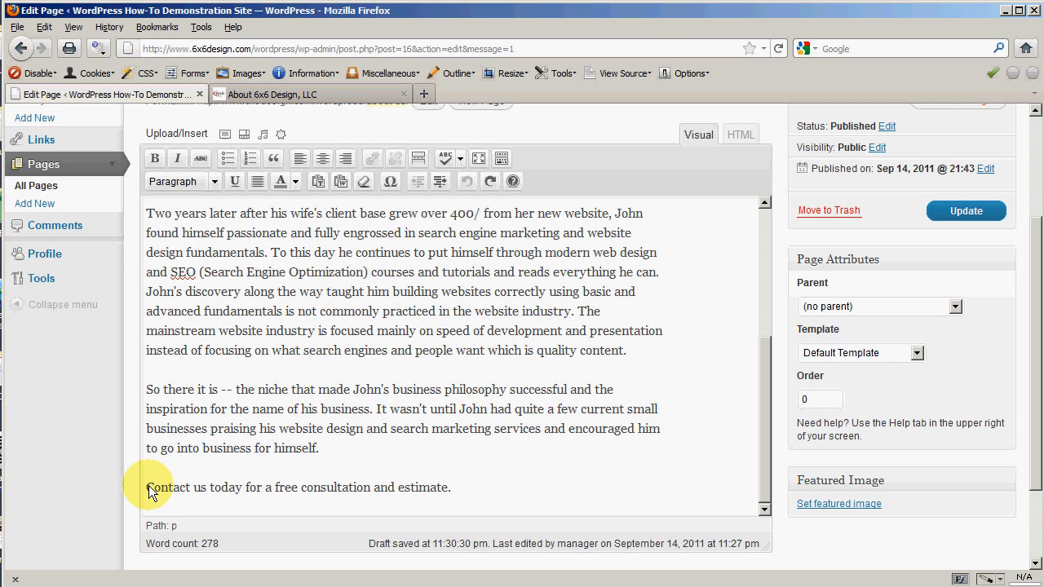
Step: Select 'Contact us today' and open the Insert/edit link dialog for it
drag(148, 487, 242, 488)
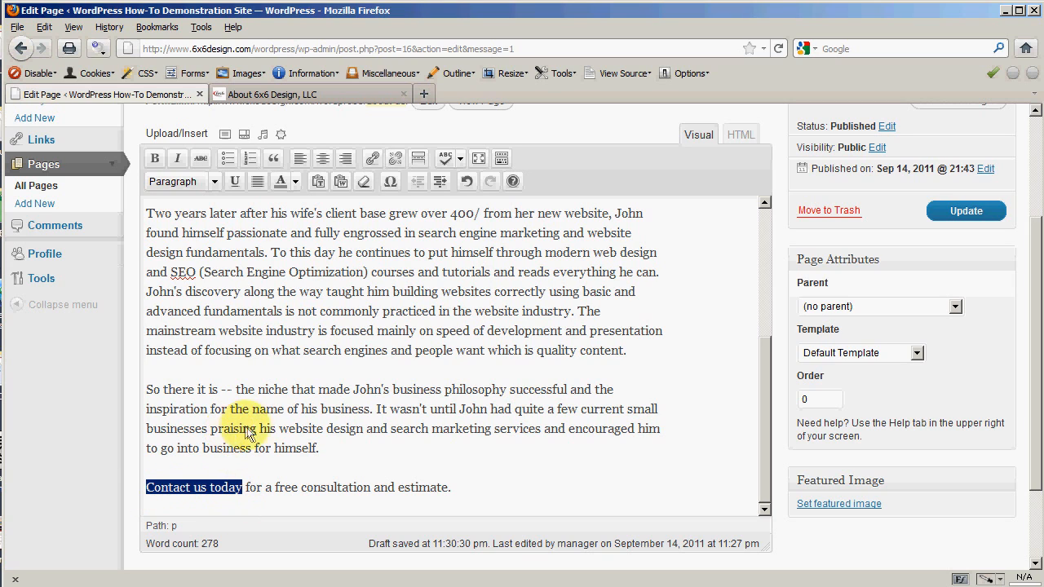
click(373, 162)
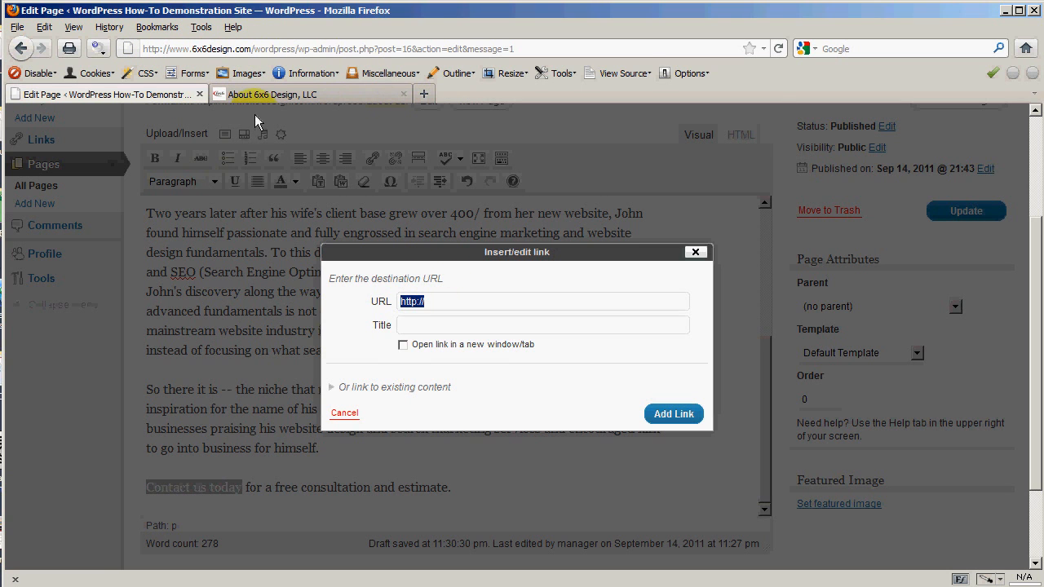
click(273, 98)
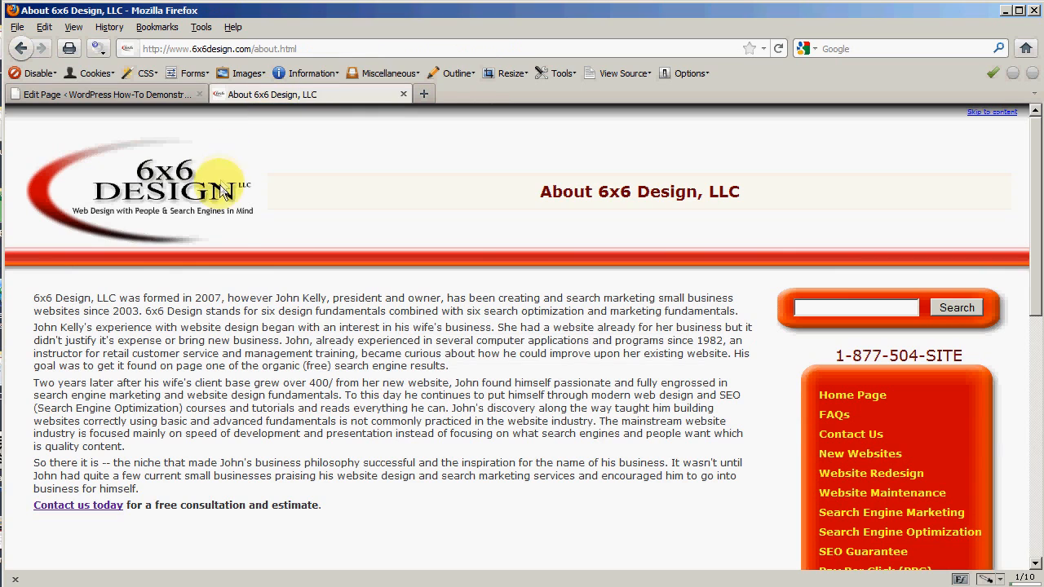
click(68, 503)
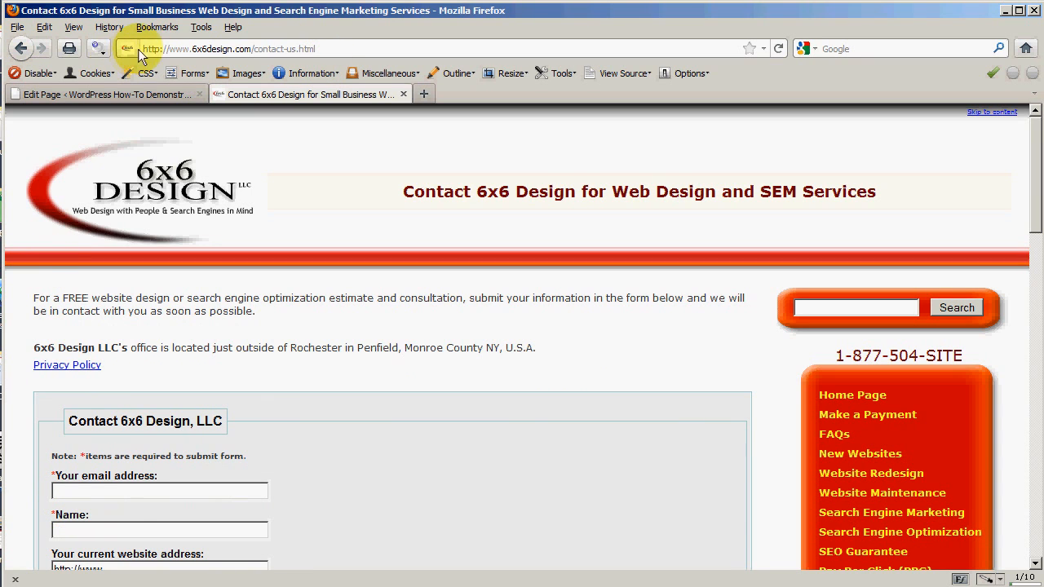
click(326, 49)
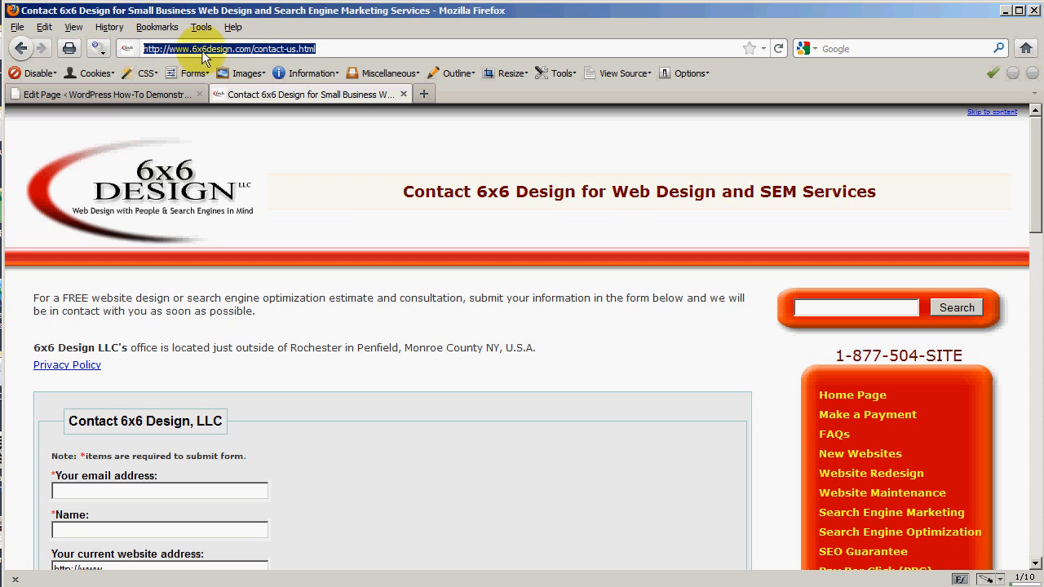
right_click(216, 51)
click(238, 92)
click(128, 99)
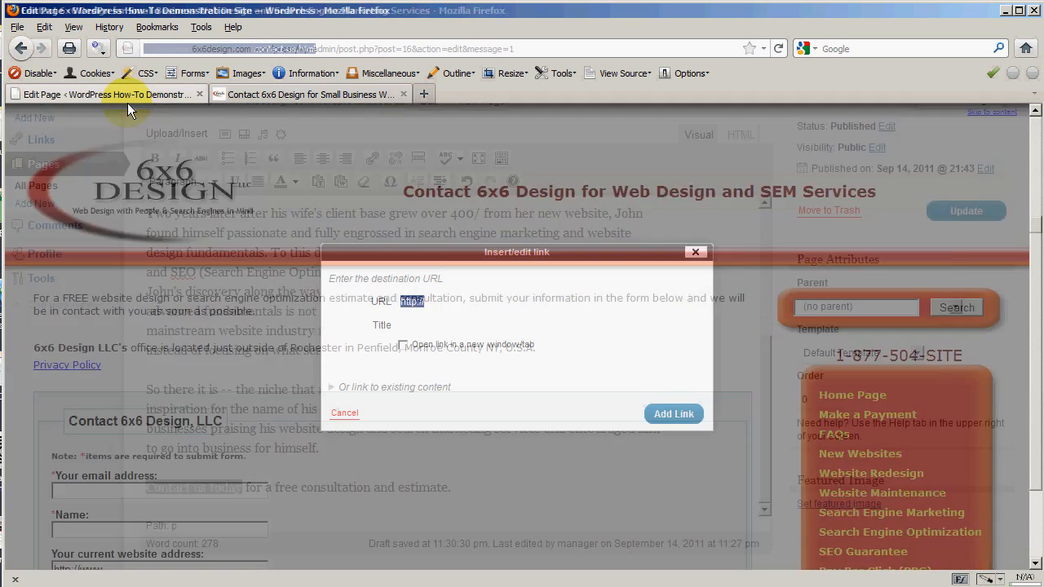
right_click(436, 307)
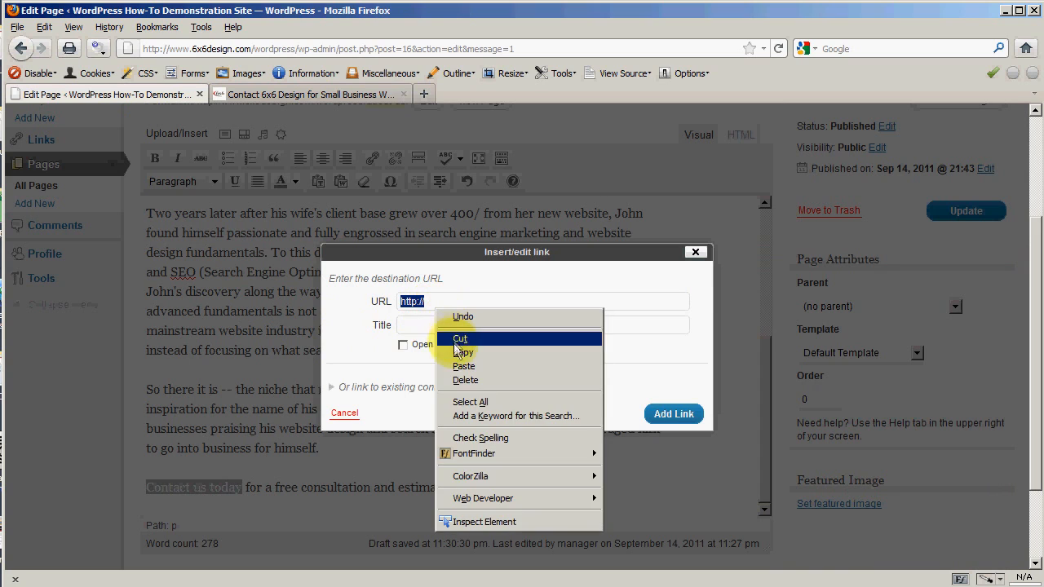
click(462, 366)
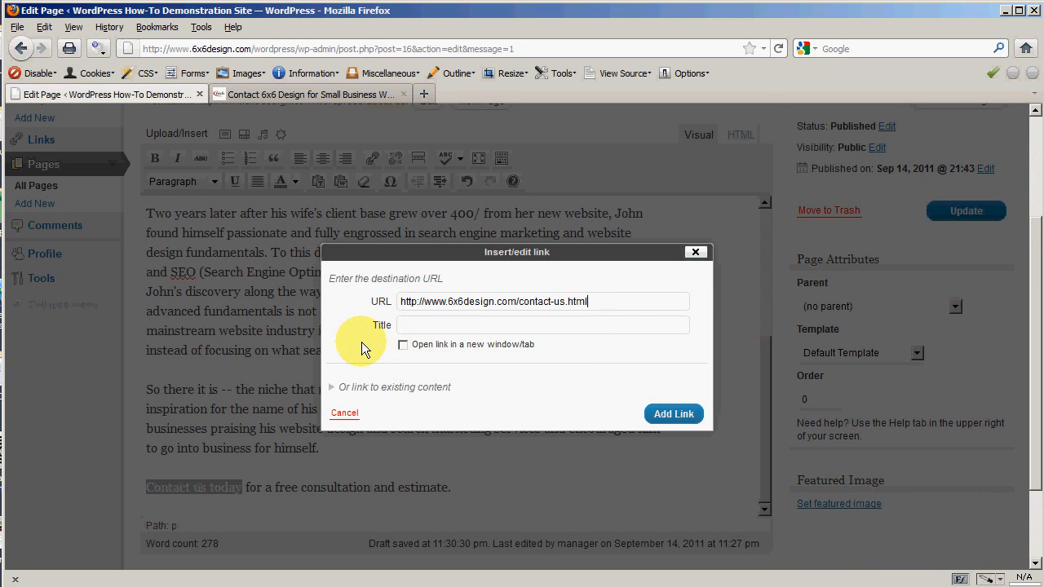
Step: Title the link 'Contact Us', set it to open in a new tab, and add it
click(431, 326)
text(Con)
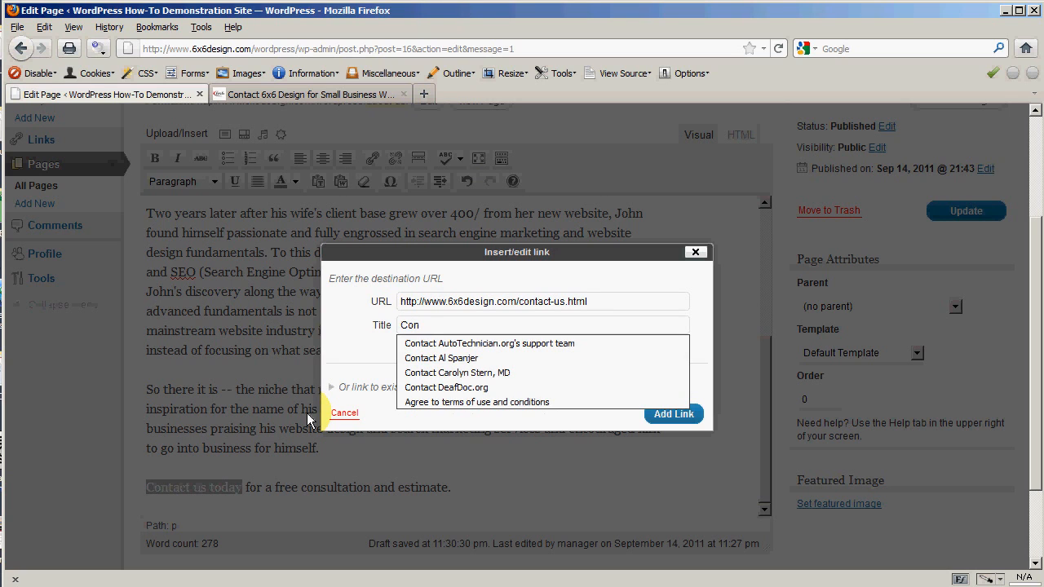
text(tact)
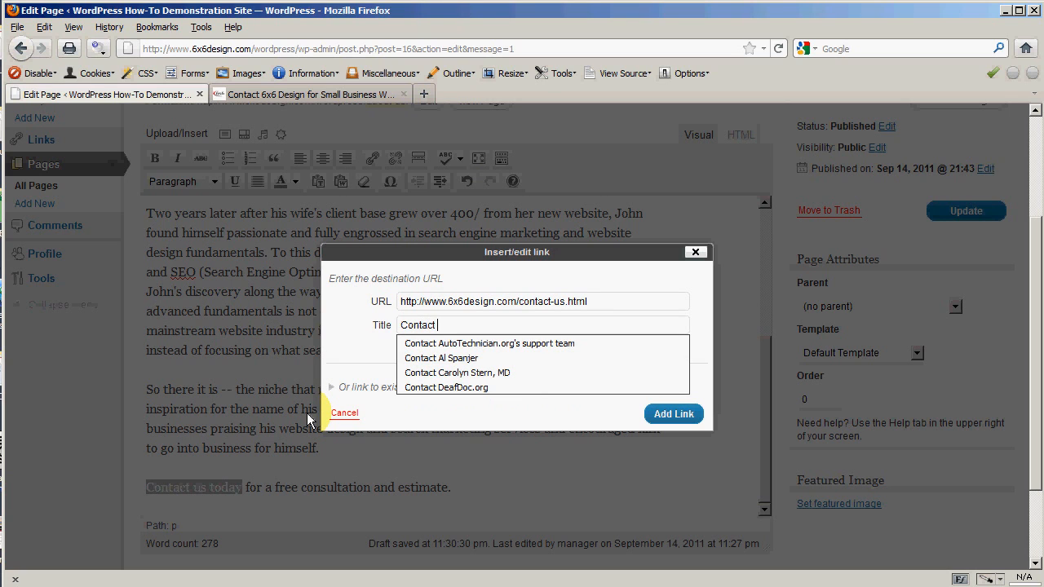
text( Us)
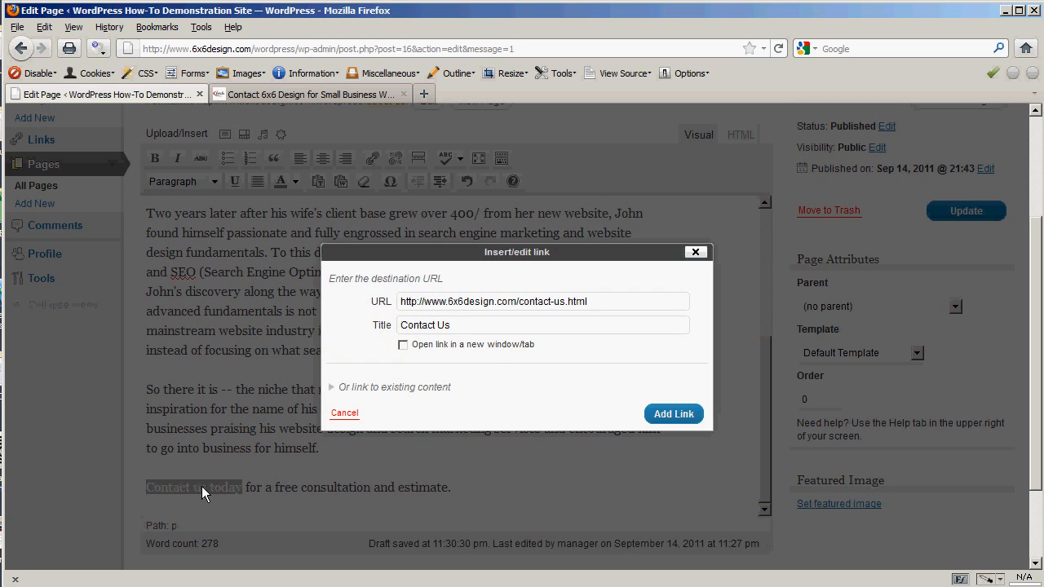
click(403, 346)
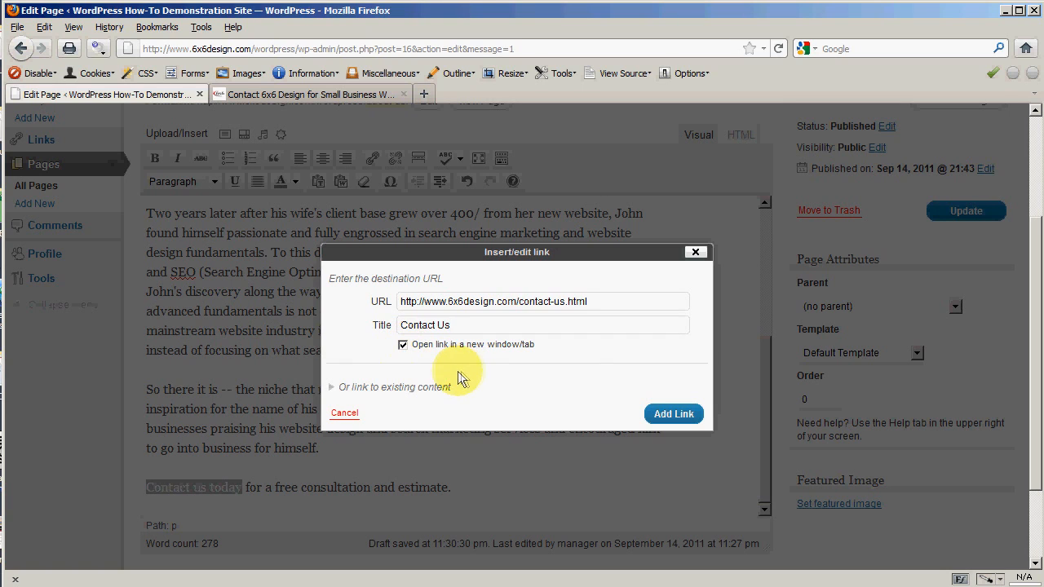
click(674, 414)
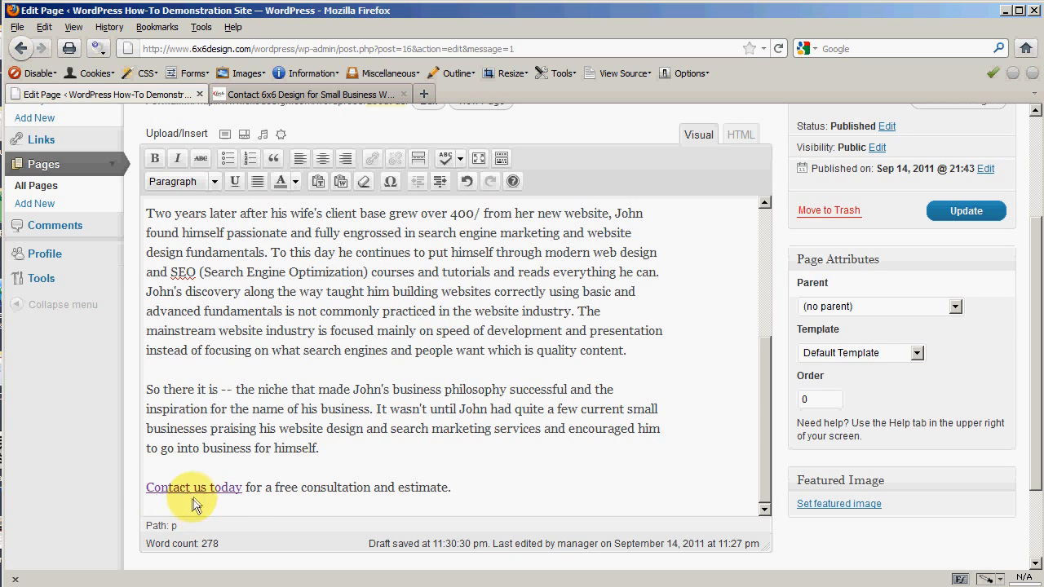
drag(245, 488, 283, 489)
click(246, 489)
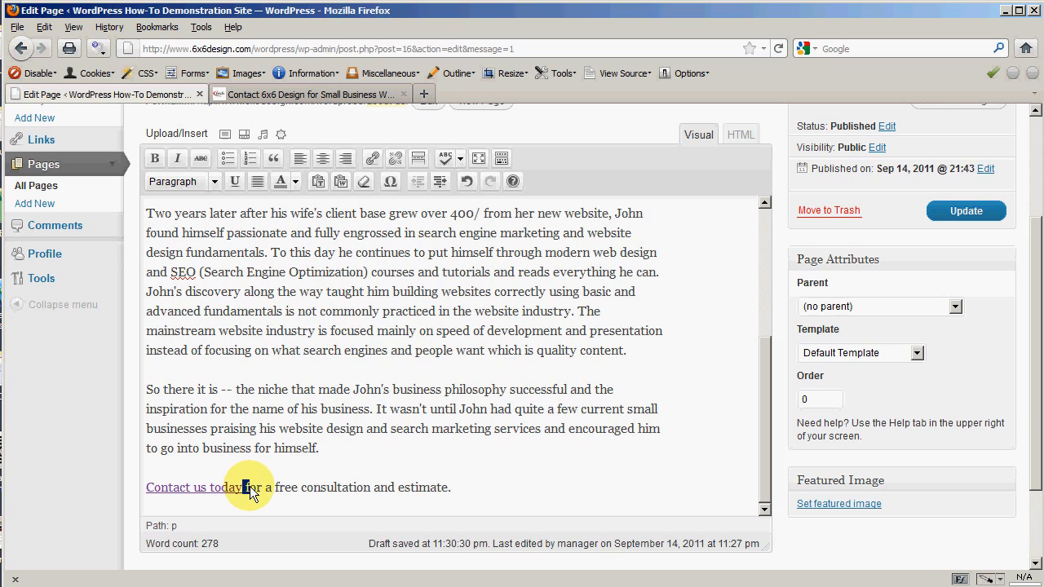
drag(245, 489, 451, 490)
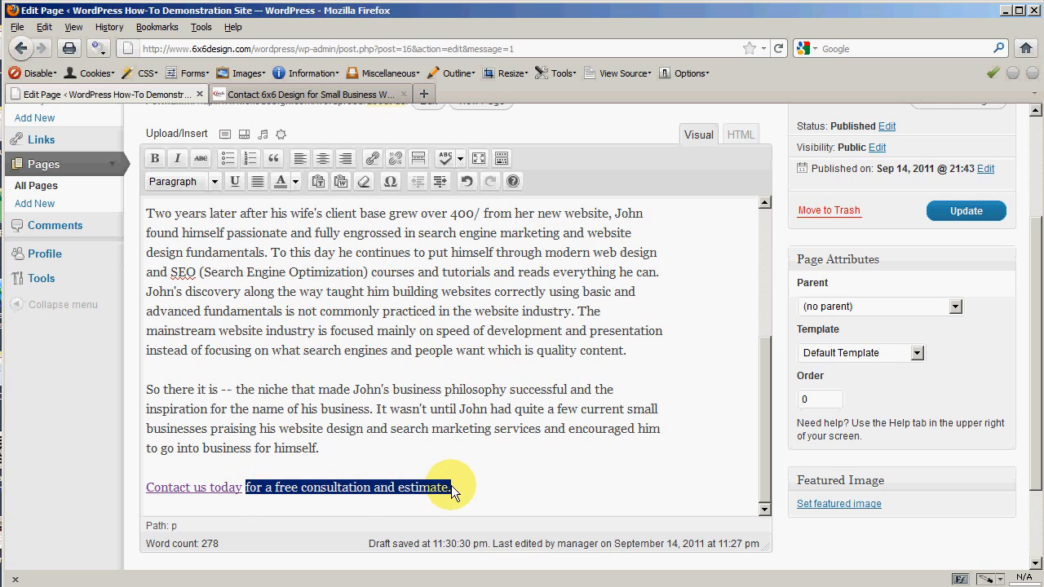
click(156, 163)
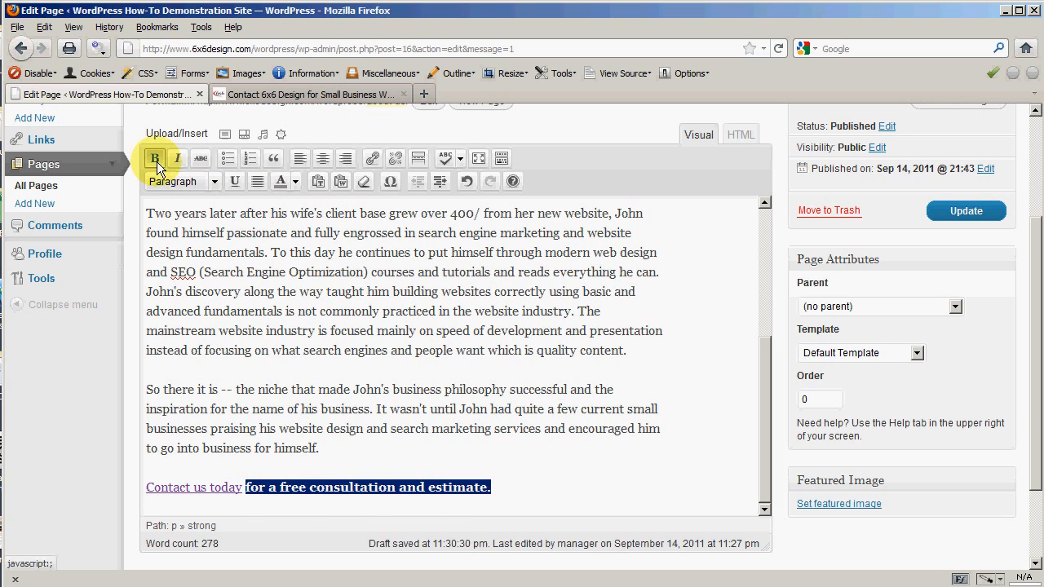
click(737, 134)
scroll(765, 277, down, 1)
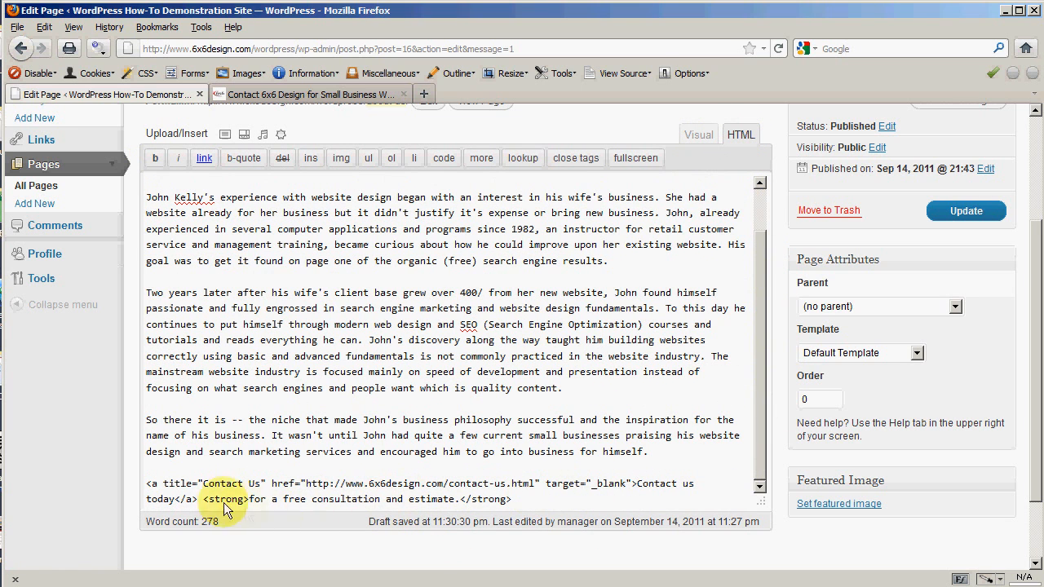
drag(198, 498, 253, 507)
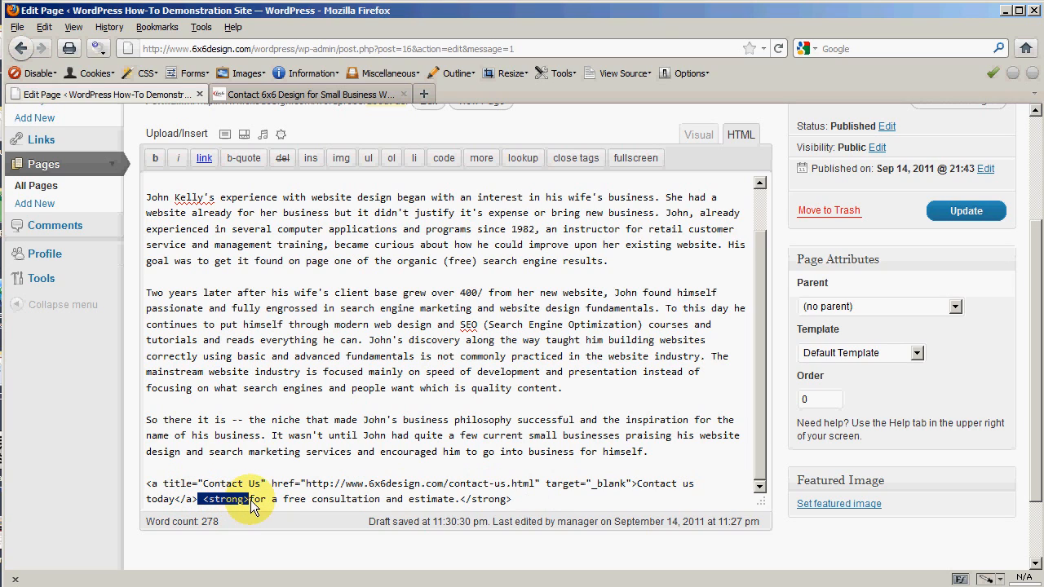
drag(471, 499, 509, 499)
click(468, 500)
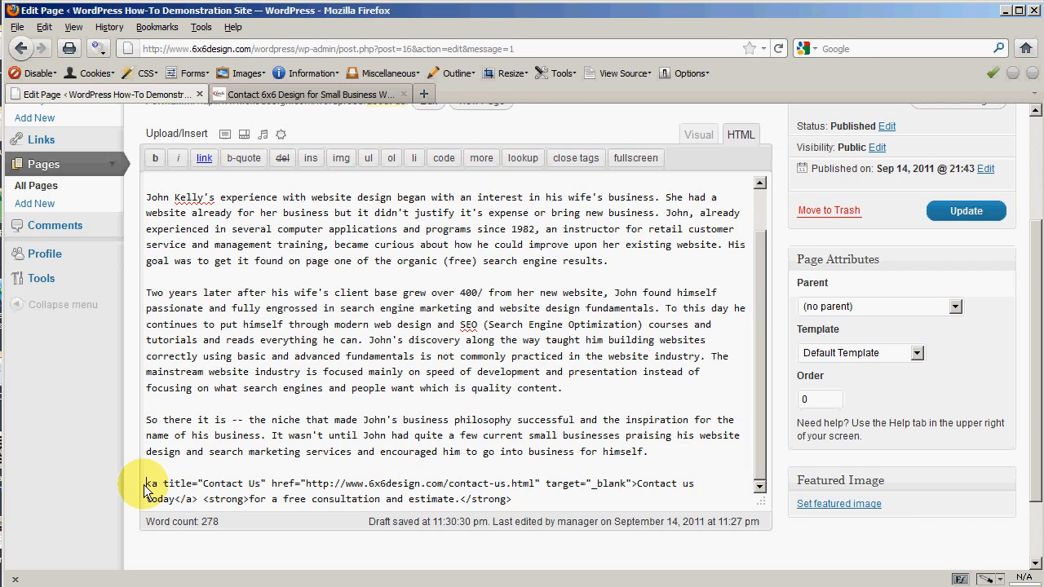
drag(144, 484, 161, 488)
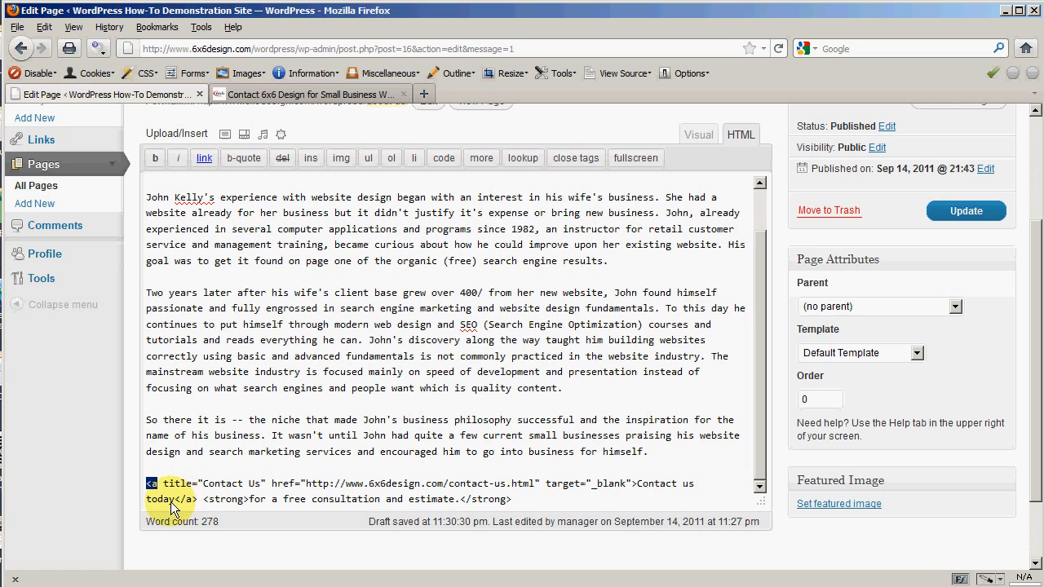
drag(175, 500, 197, 503)
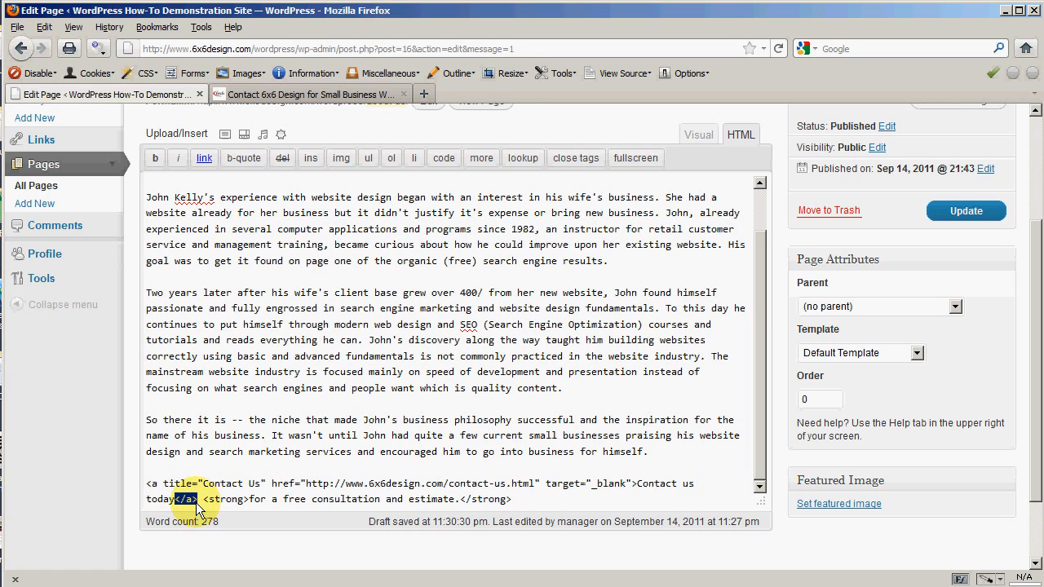
click(181, 503)
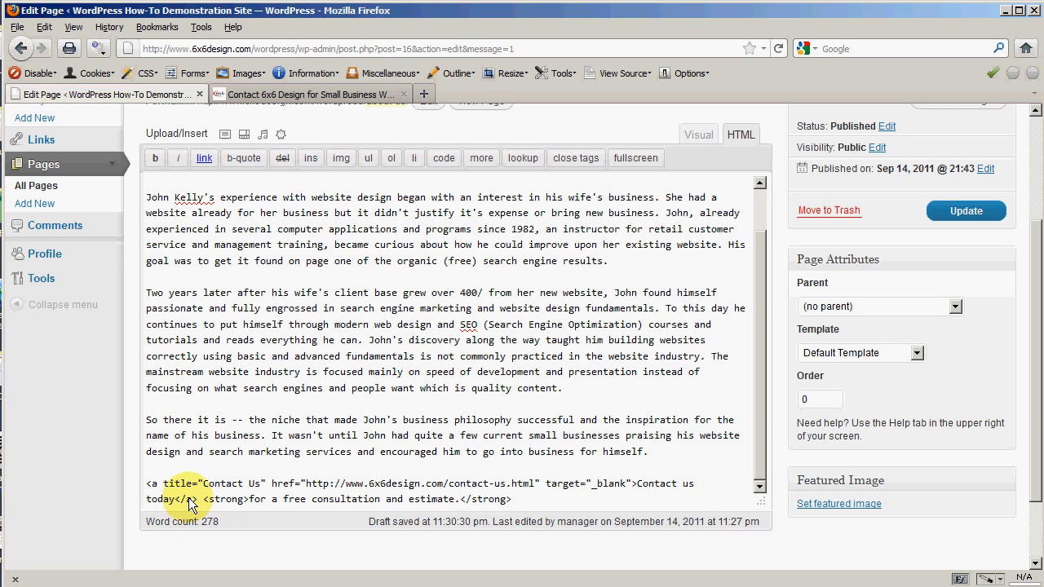
click(252, 483)
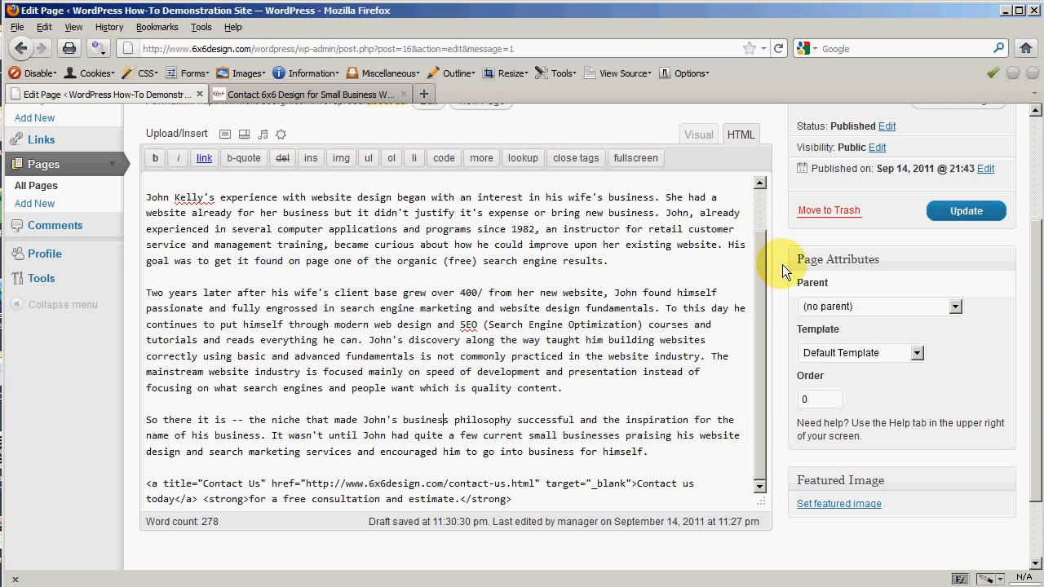
scroll(770, 270, up, 2)
Step: Switch the About Us editor to Visual mode and open a preview of the page
click(696, 229)
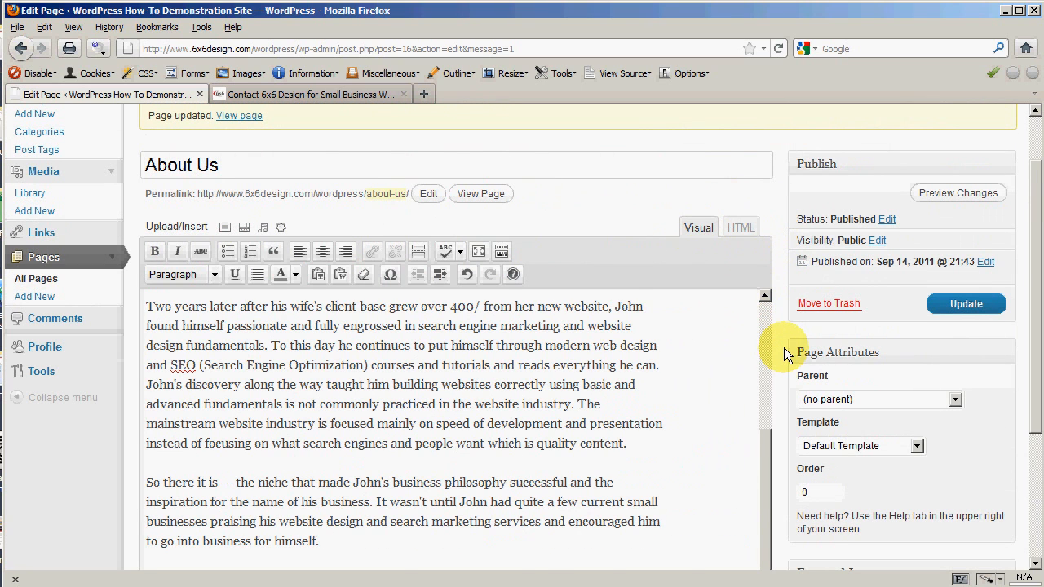
scroll(783, 347, down, 2)
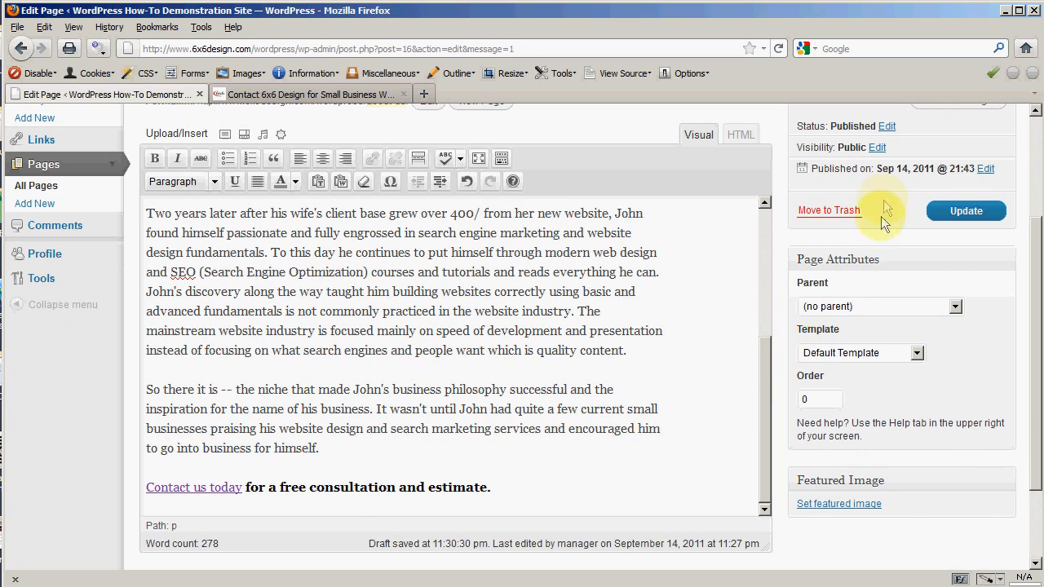
scroll(804, 263, up, 3)
click(953, 262)
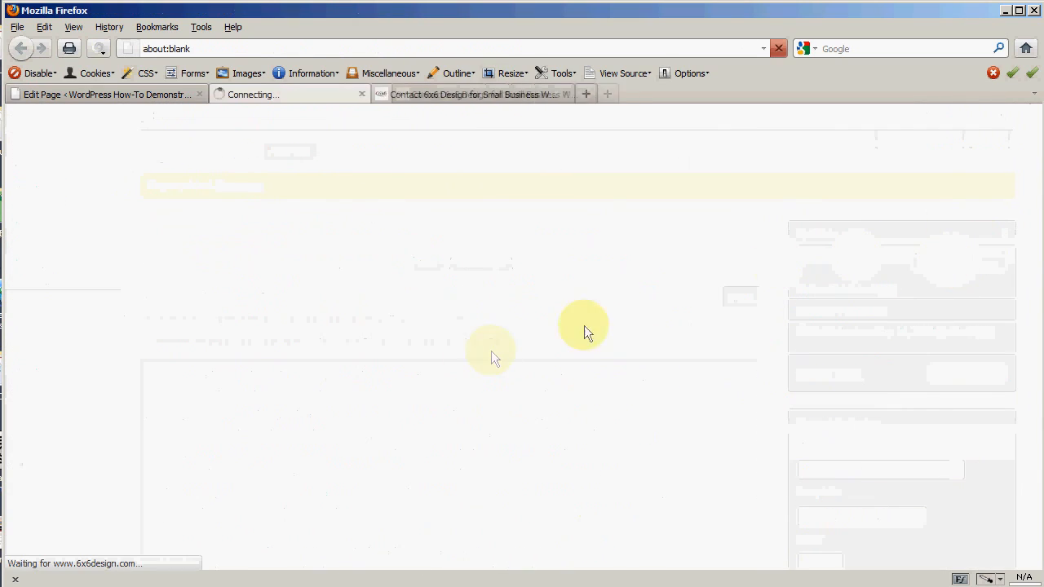
scroll(93, 380, down, 6)
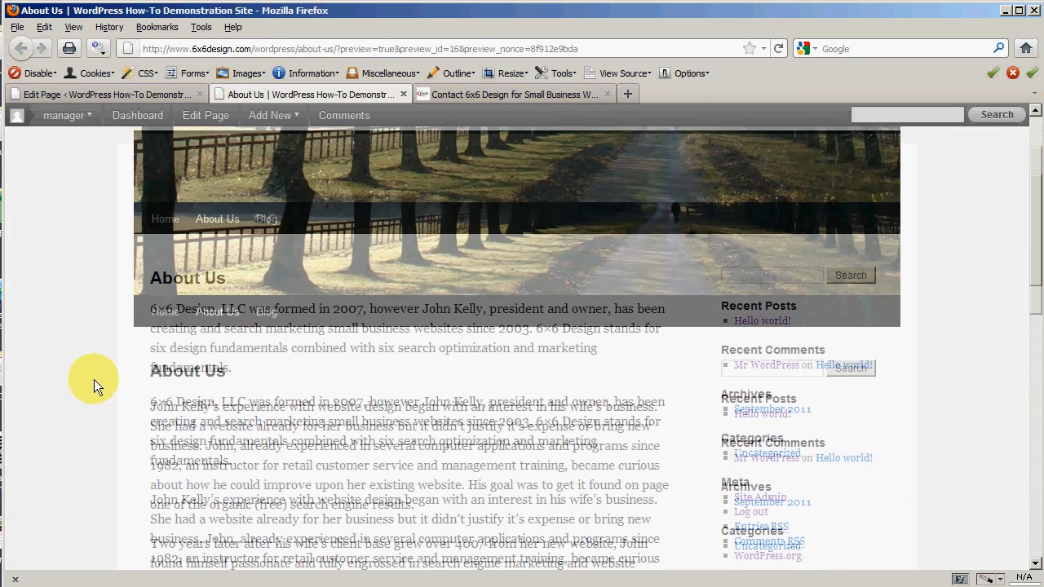
scroll(83, 374, down, 5)
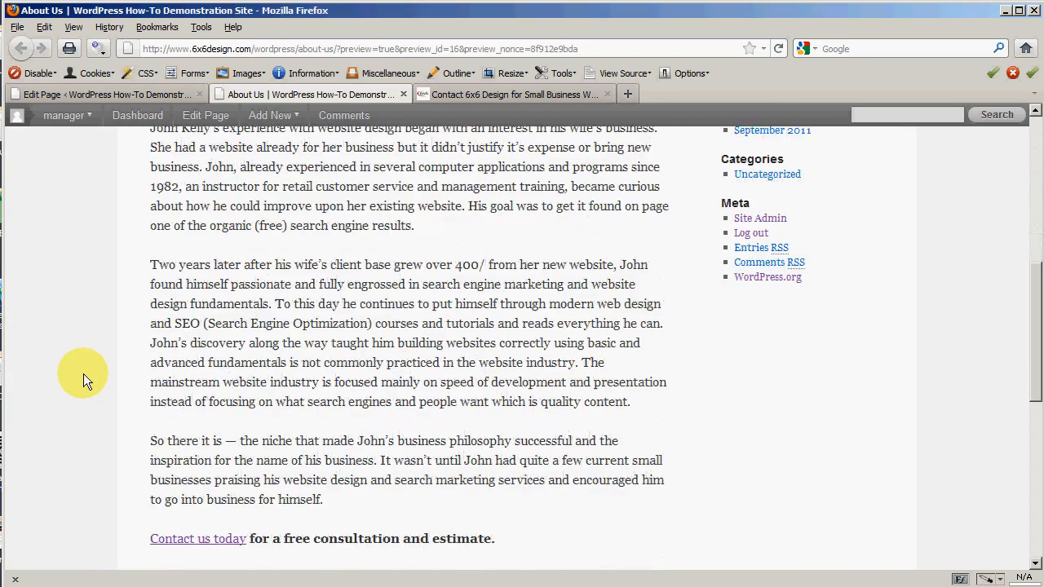
scroll(83, 373, down, 3)
scroll(83, 373, up, 10)
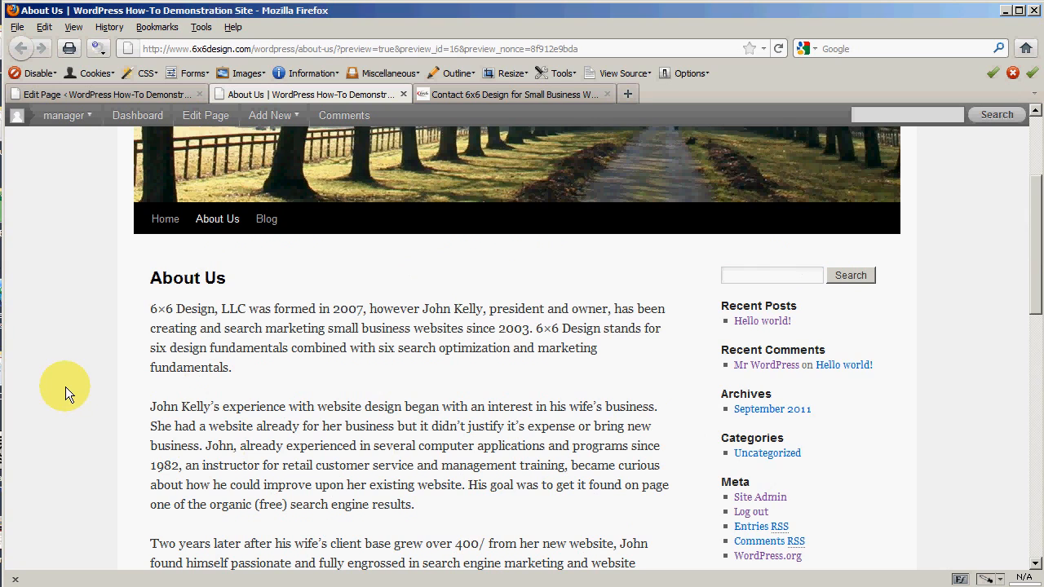
Step: Read over the preview's opening paragraphs, then close it to return to Edit Page
drag(312, 310, 342, 336)
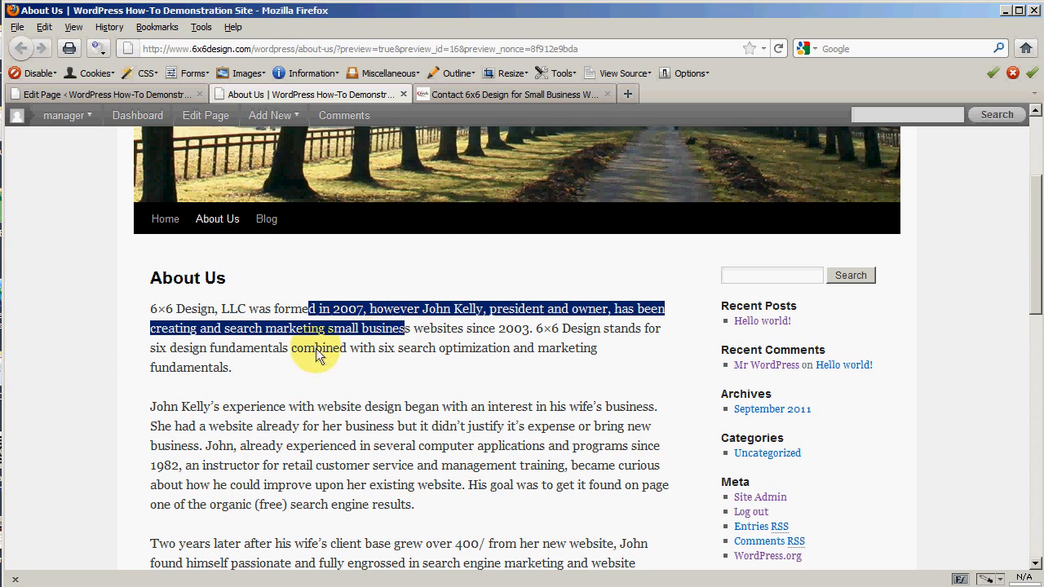
click(347, 347)
drag(273, 349, 341, 352)
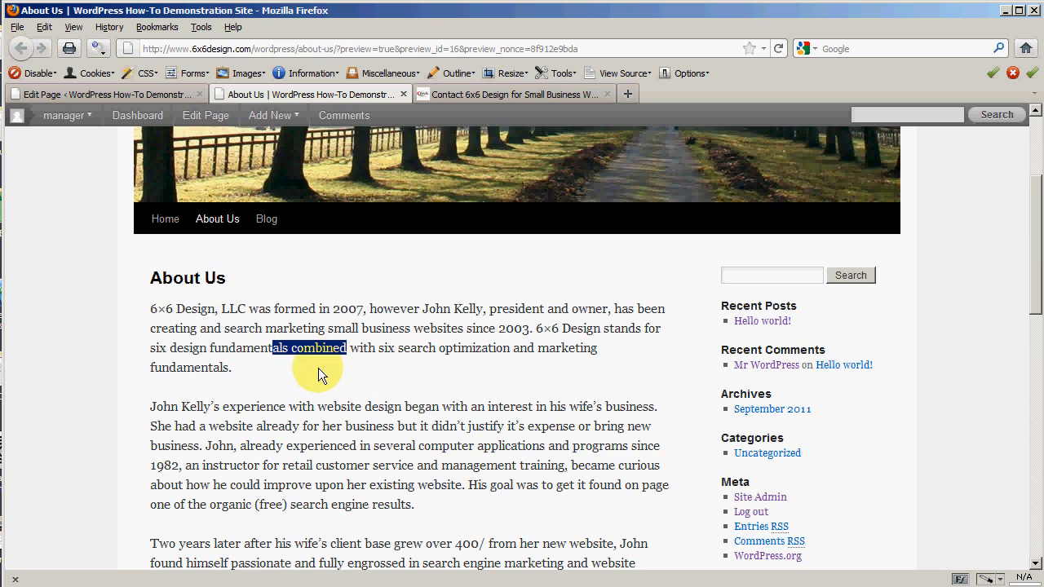
click(275, 426)
drag(261, 430, 367, 421)
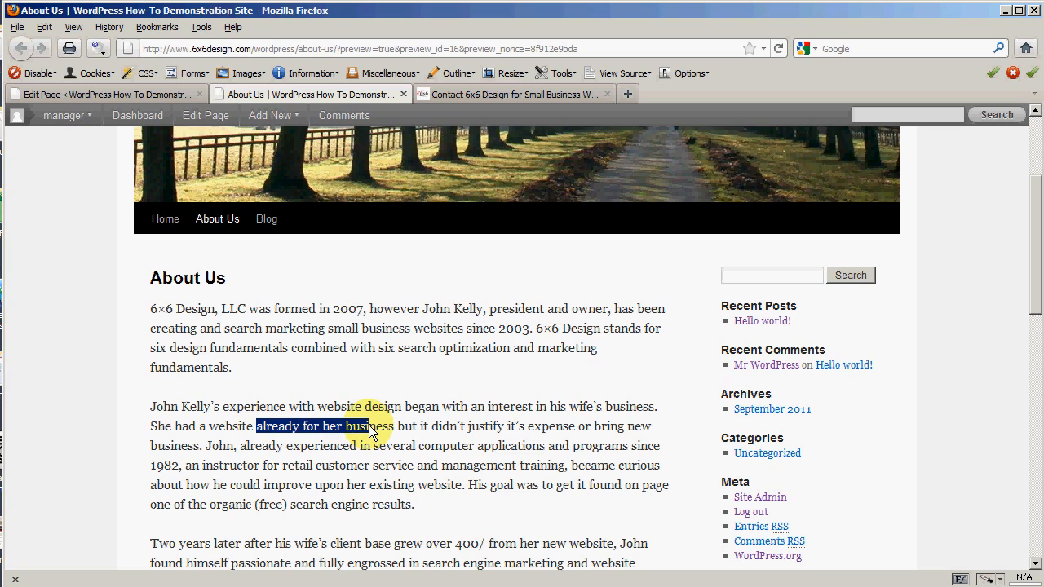
click(338, 467)
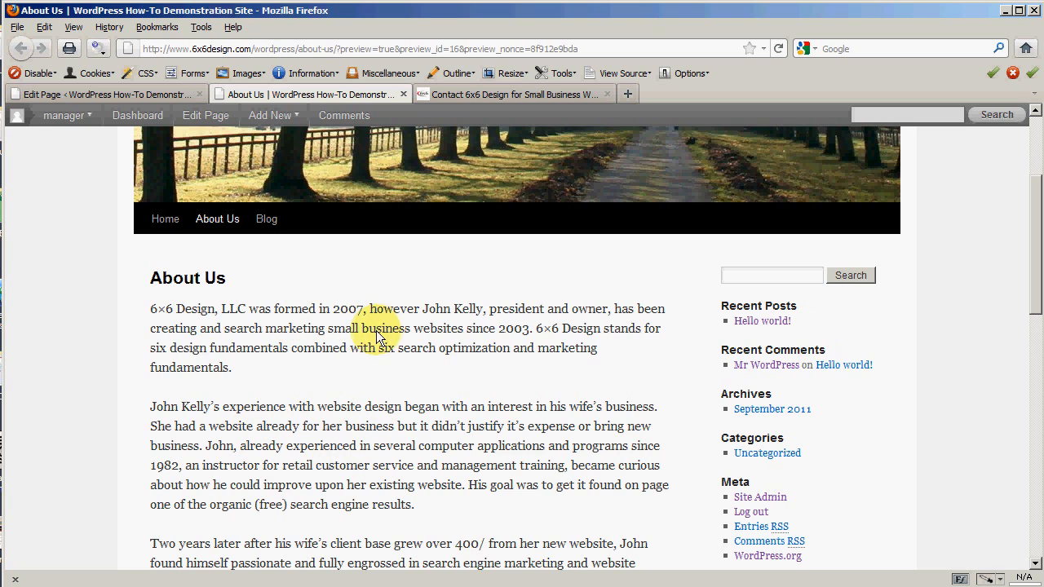
mouse_move(258, 122)
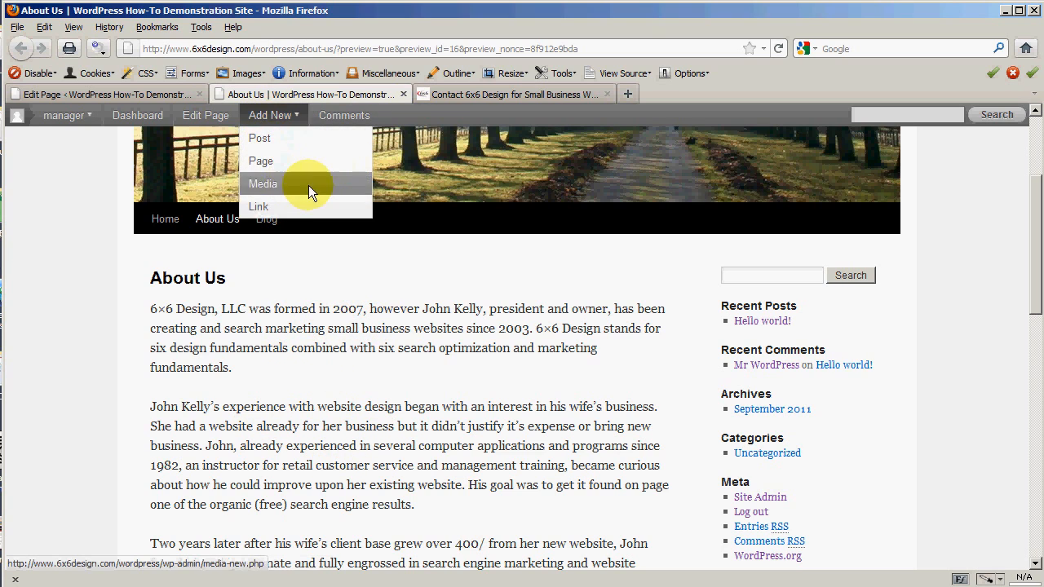
click(403, 94)
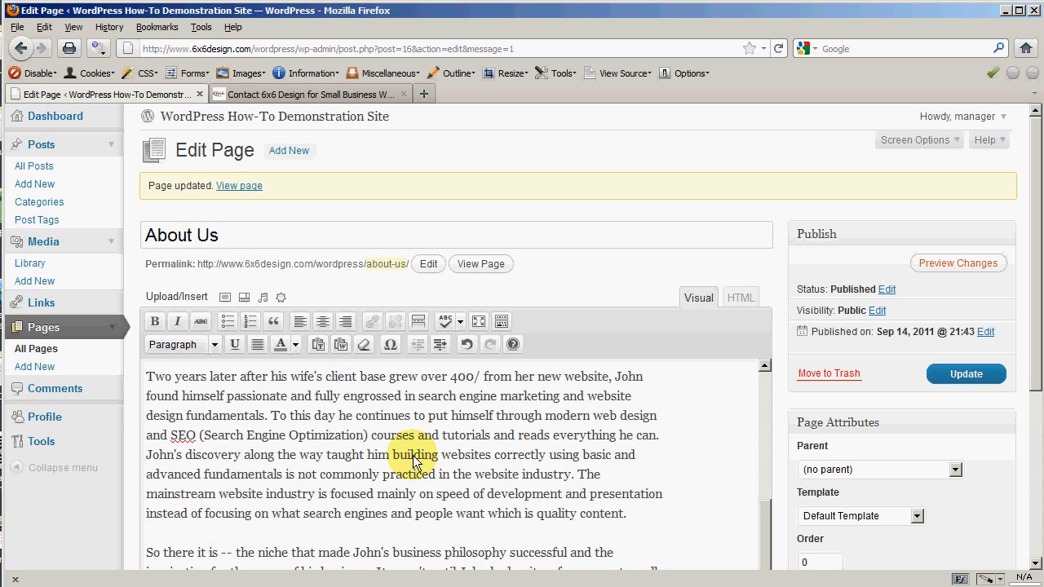
Step: Check the spell-check language choices and look through the About Us body text
click(460, 322)
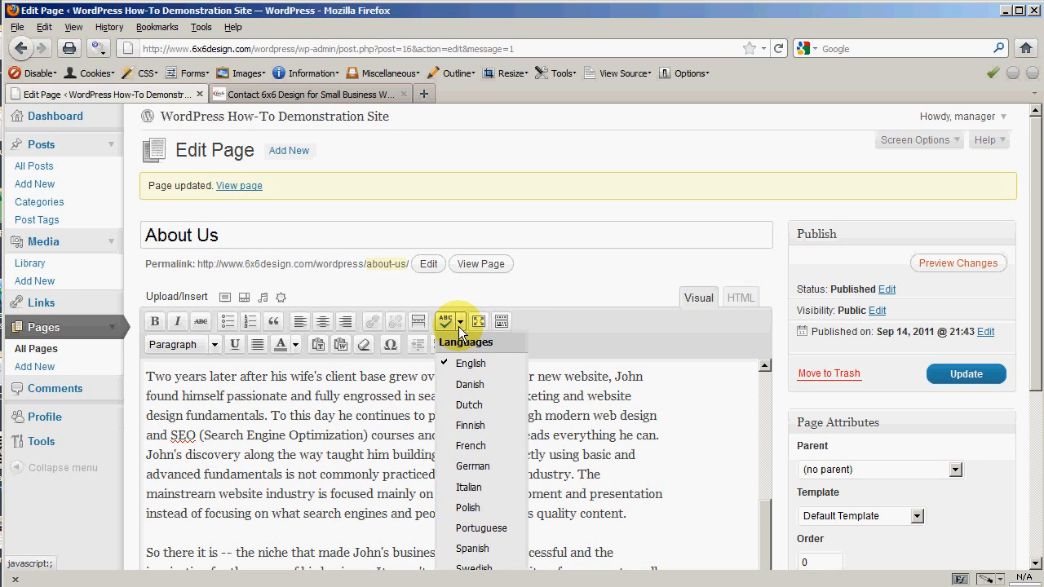
click(459, 325)
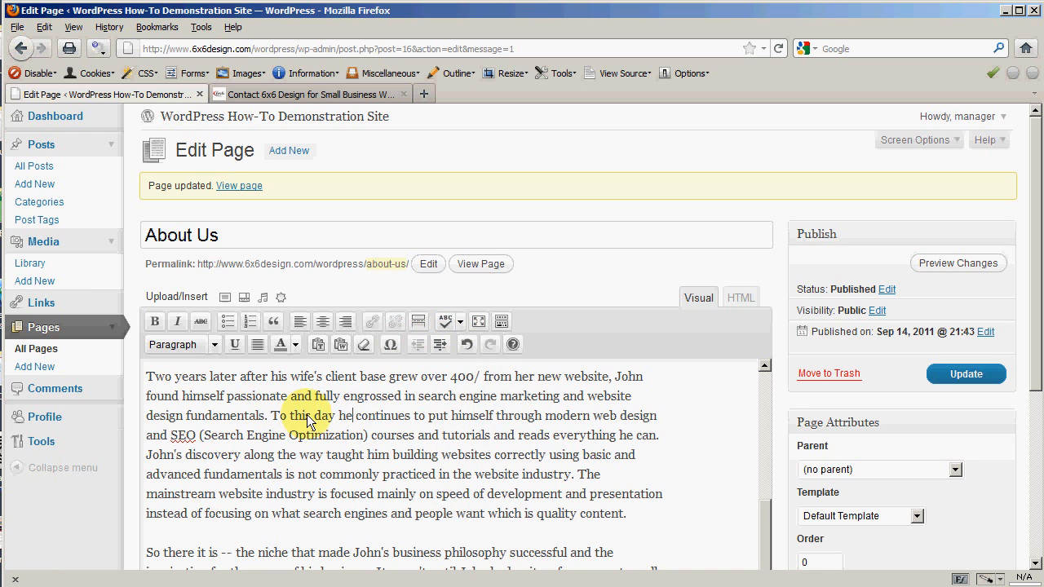
drag(302, 418, 342, 435)
scroll(349, 457, down, 2)
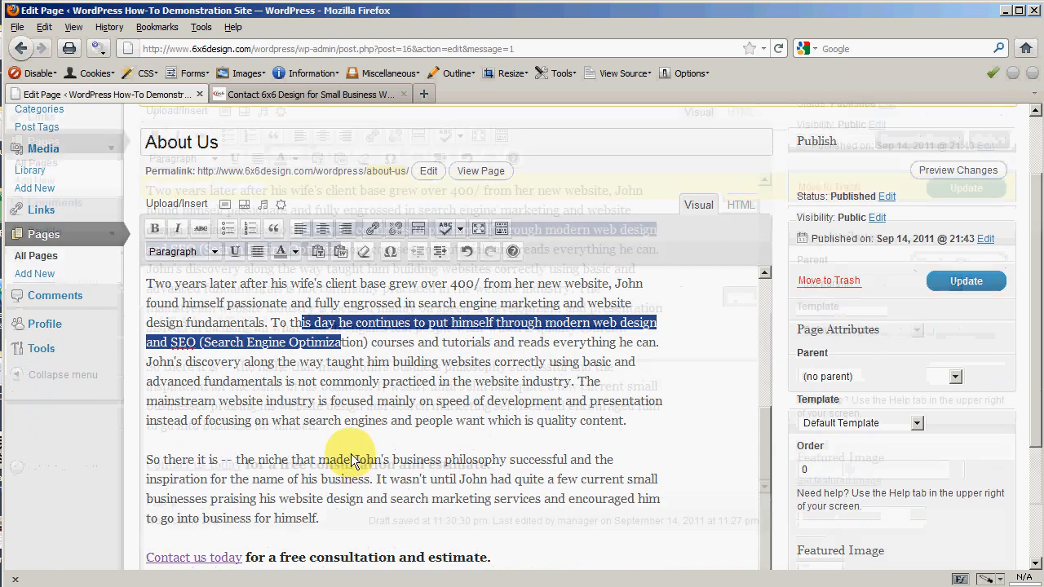
scroll(351, 460, down, 2)
scroll(350, 445, up, 2)
click(338, 383)
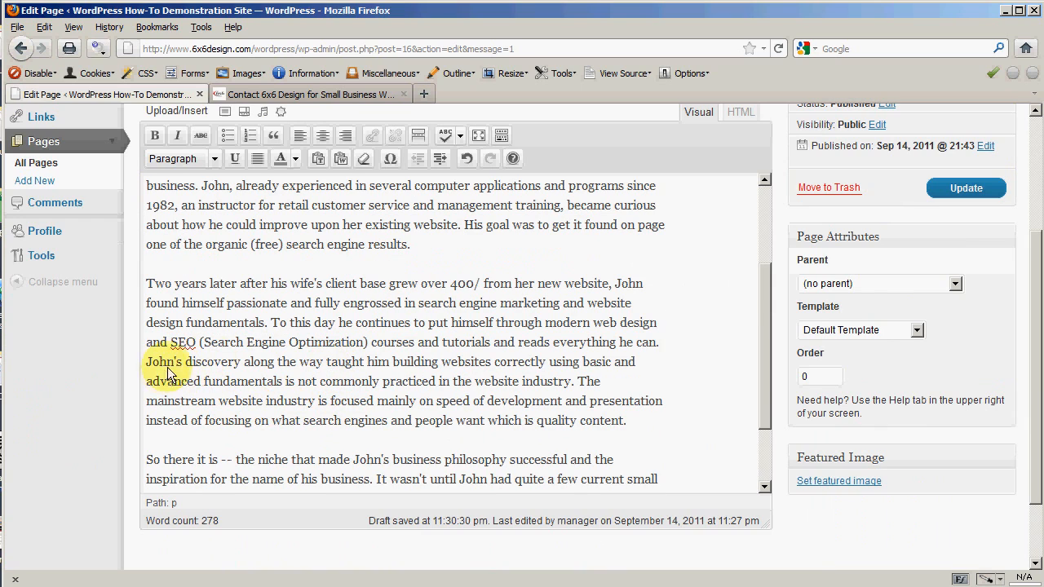
Step: Collapse the Page Attributes panel on the edit page
scroll(331, 388, up, 3)
scroll(316, 390, up, 2)
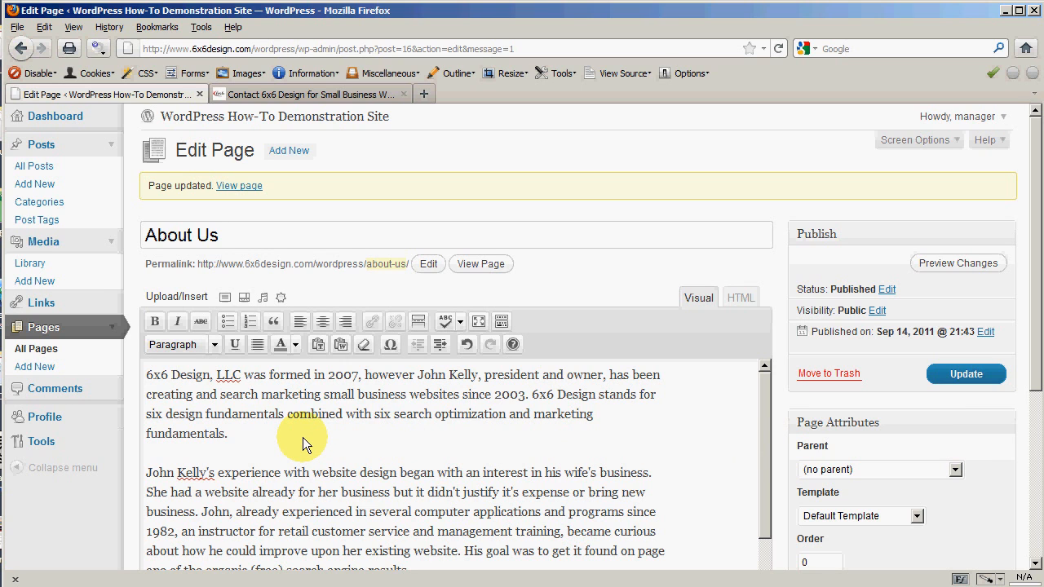
click(798, 421)
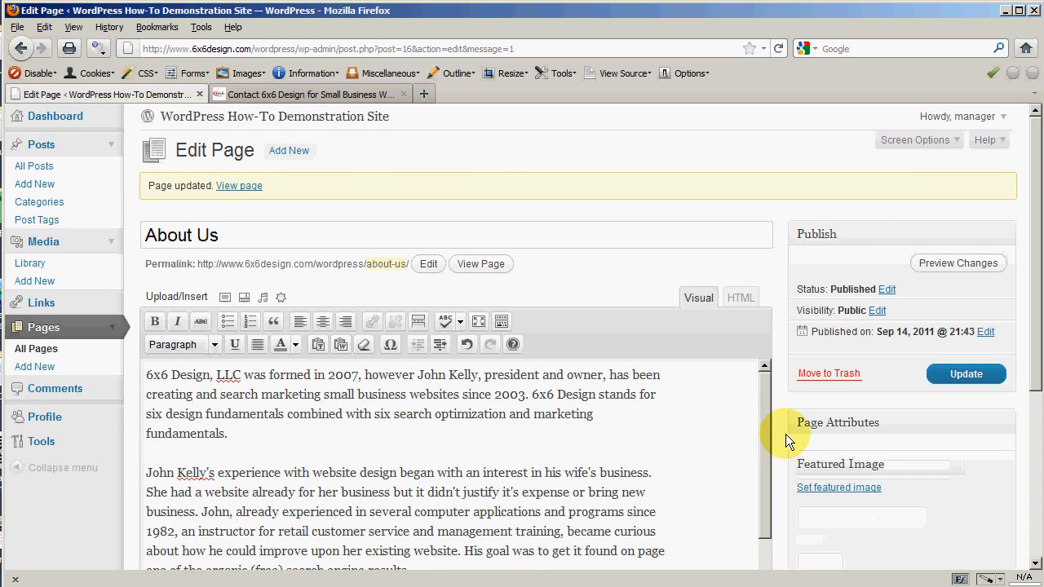
Step: Launch Preview Changes from the Publish box to load the updated About Us page
scroll(785, 434, down, 2)
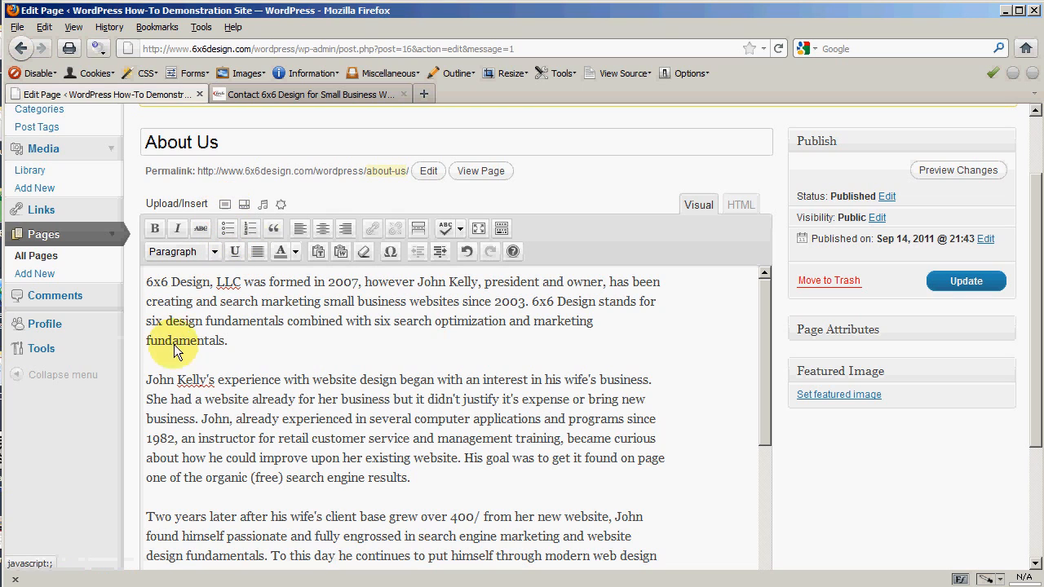
drag(284, 323, 278, 325)
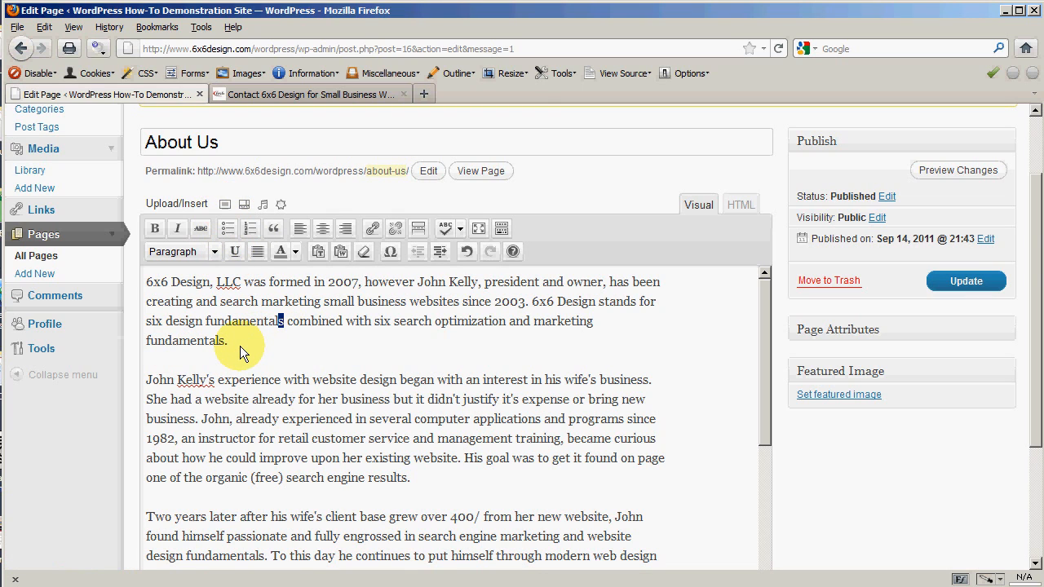
click(239, 346)
scroll(433, 345, up, 2)
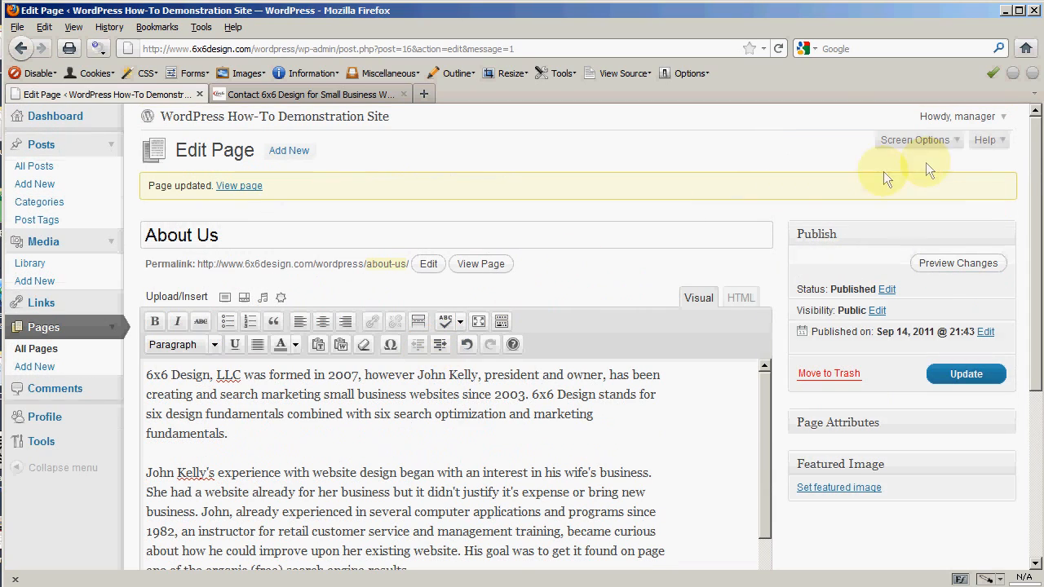
click(939, 263)
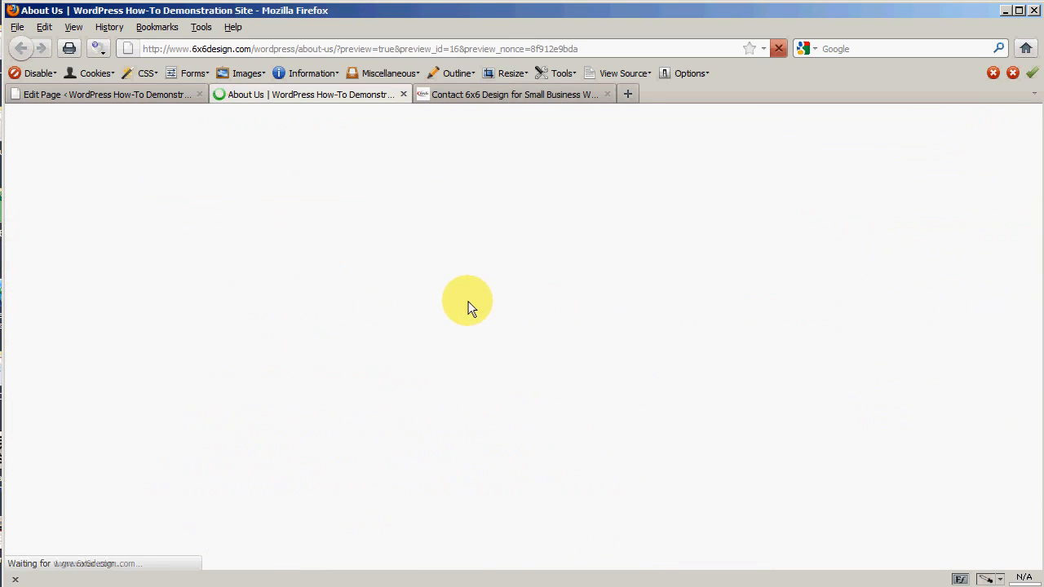
Step: Scroll the loaded preview to the About Us heading and the 2007 founding paragraph
scroll(81, 265, down, 4)
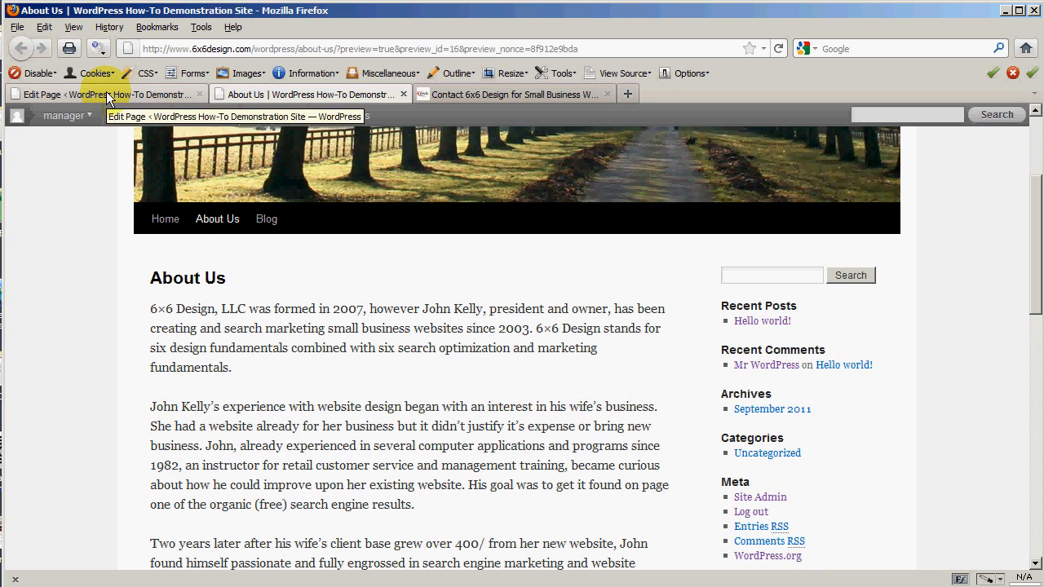
Step: Close the preview, place the cursor at the text's start, and bring up Add an Image
click(403, 94)
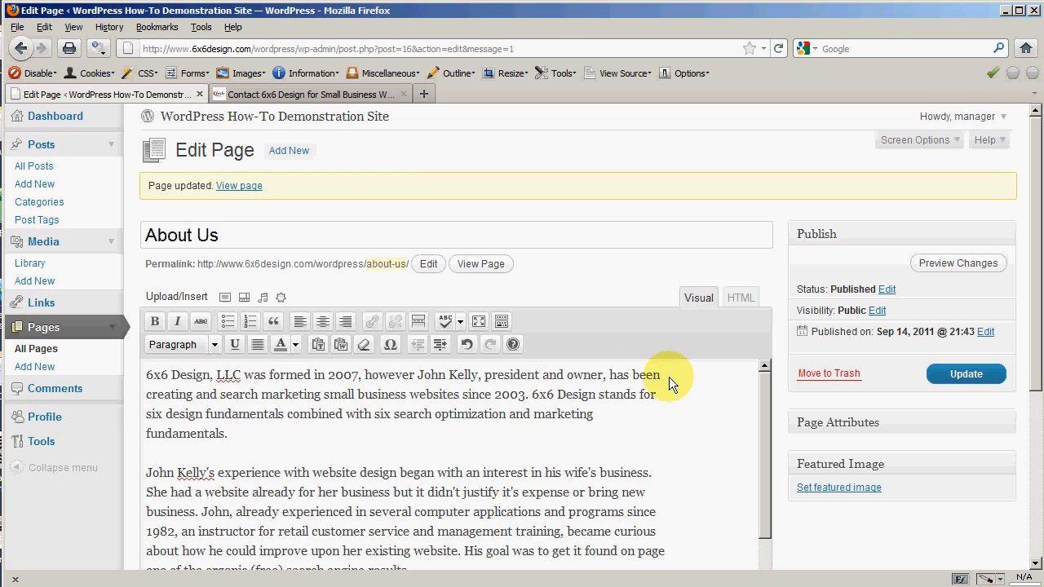
click(146, 374)
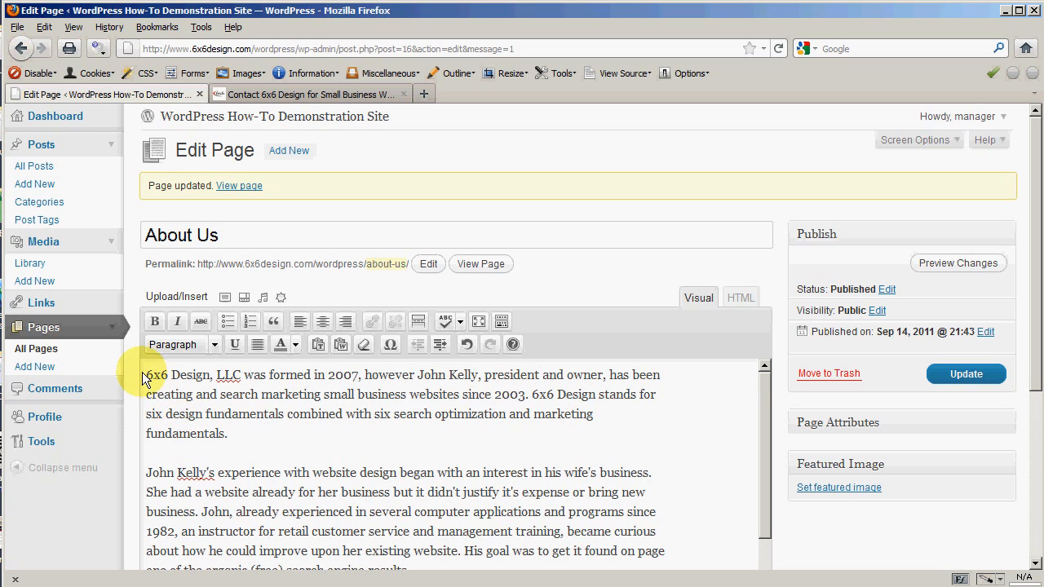
click(226, 299)
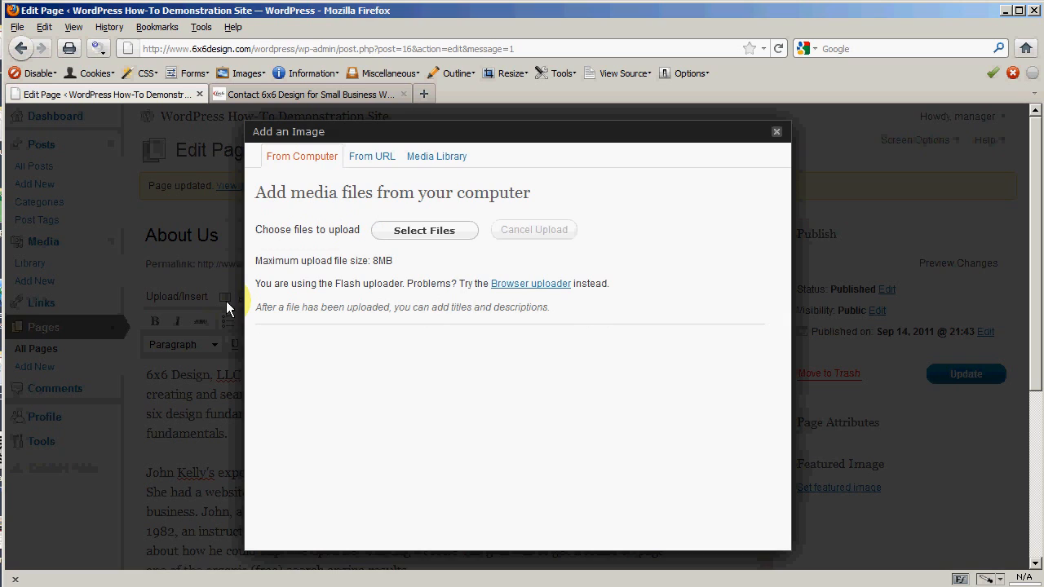
Step: Look through the From URL and Media Library options, then switch to From Computer upload
click(434, 156)
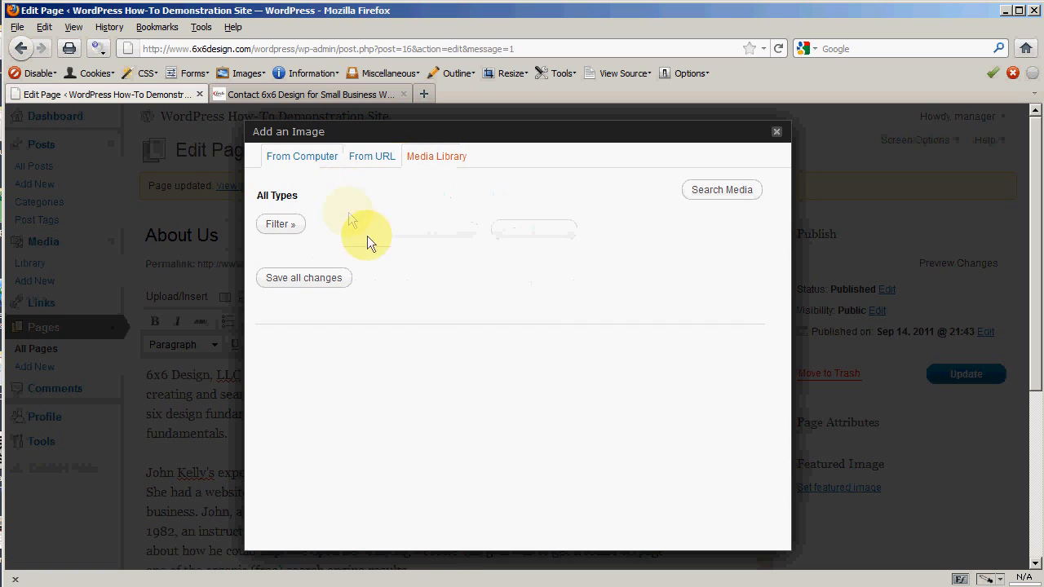
click(380, 159)
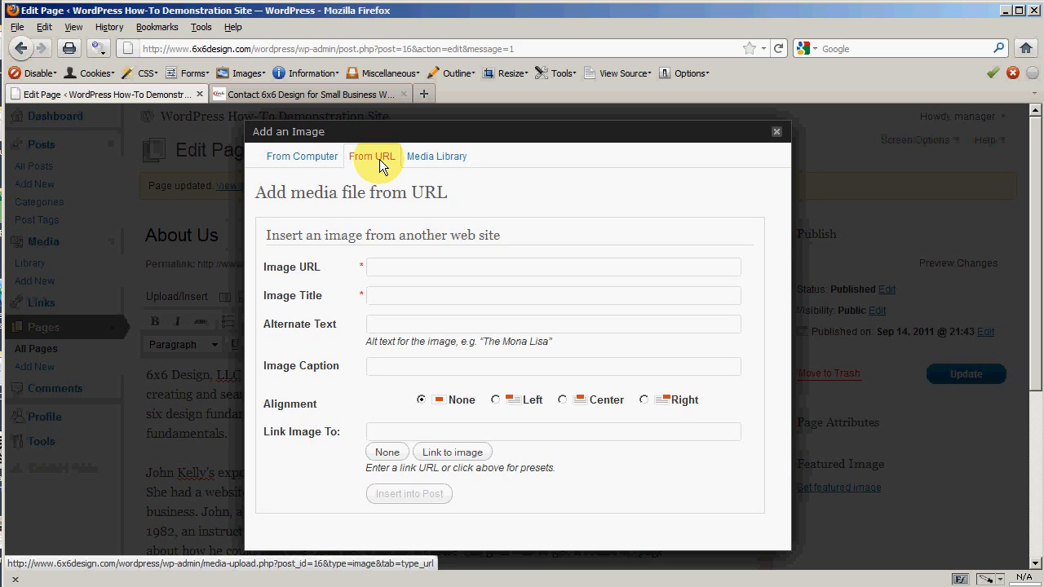
click(434, 160)
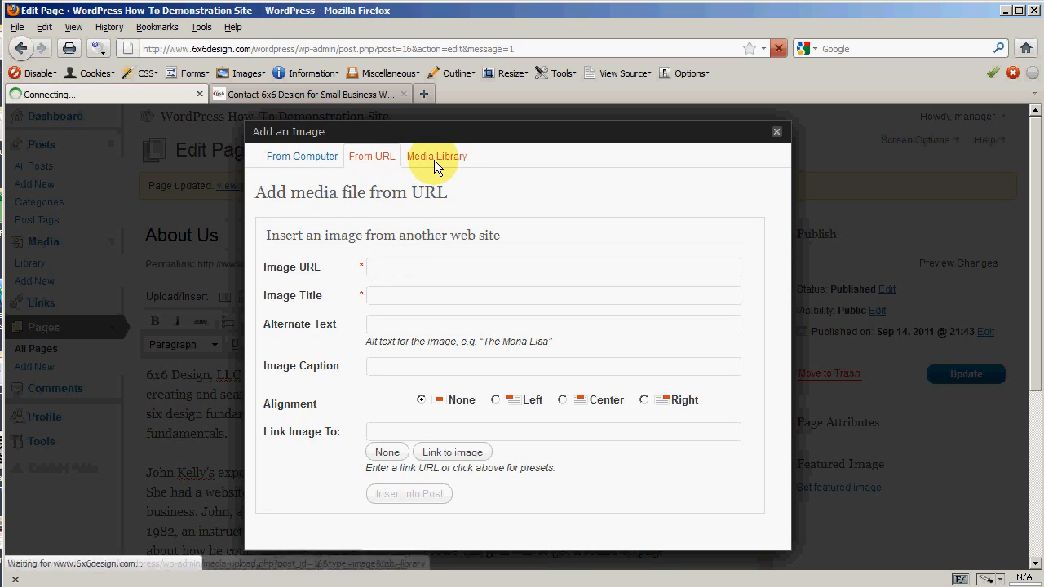
click(312, 158)
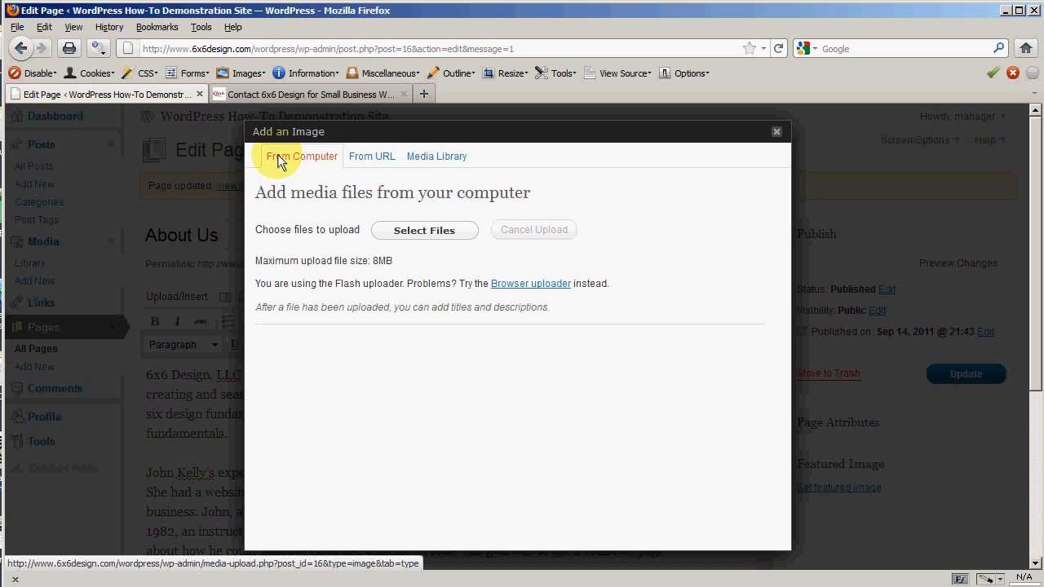
Step: Upload headshot.jpg and replace its default title with the person's name
click(424, 231)
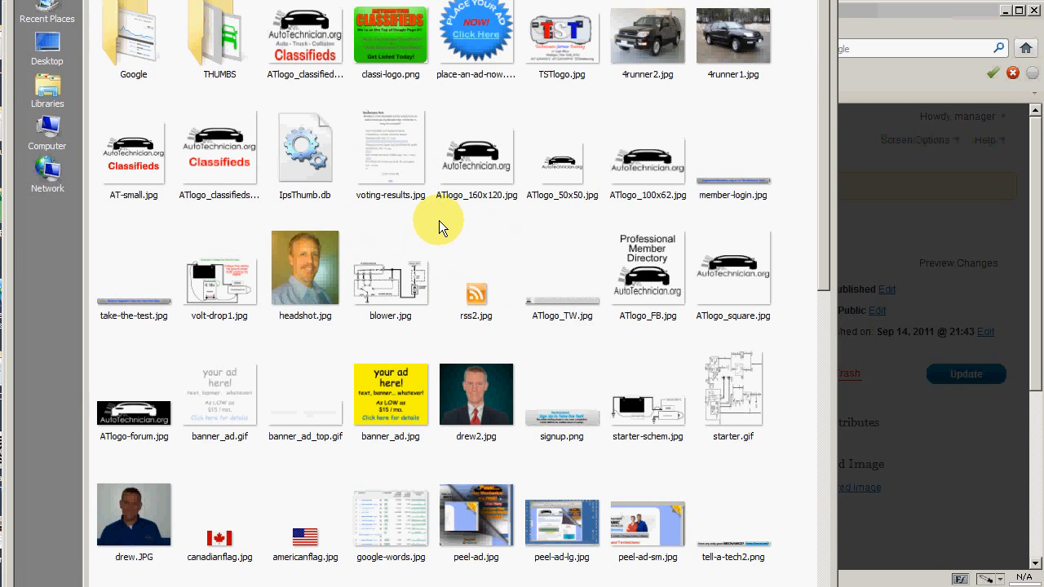
double_click(308, 268)
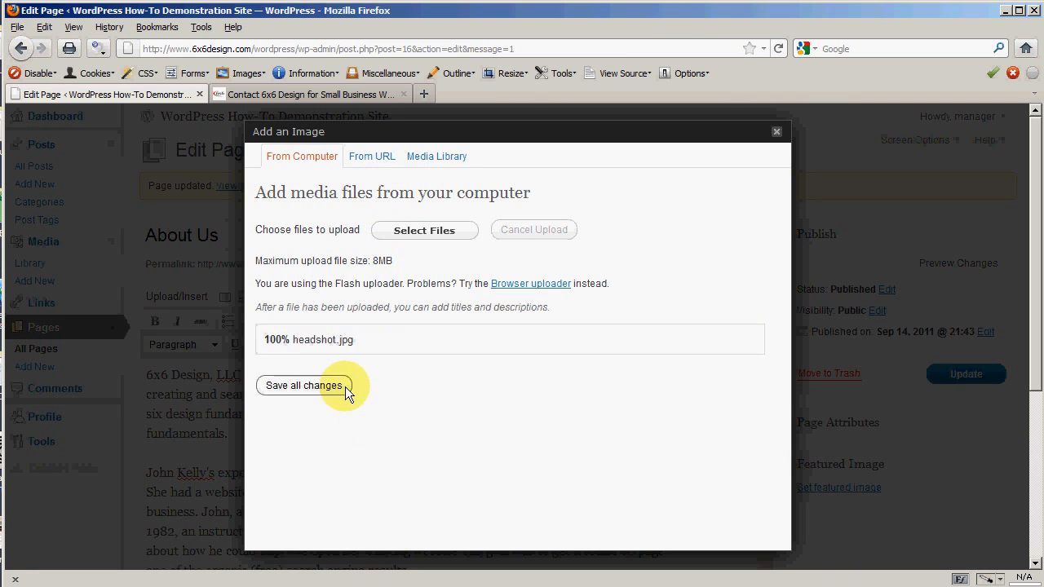
drag(787, 298, 788, 393)
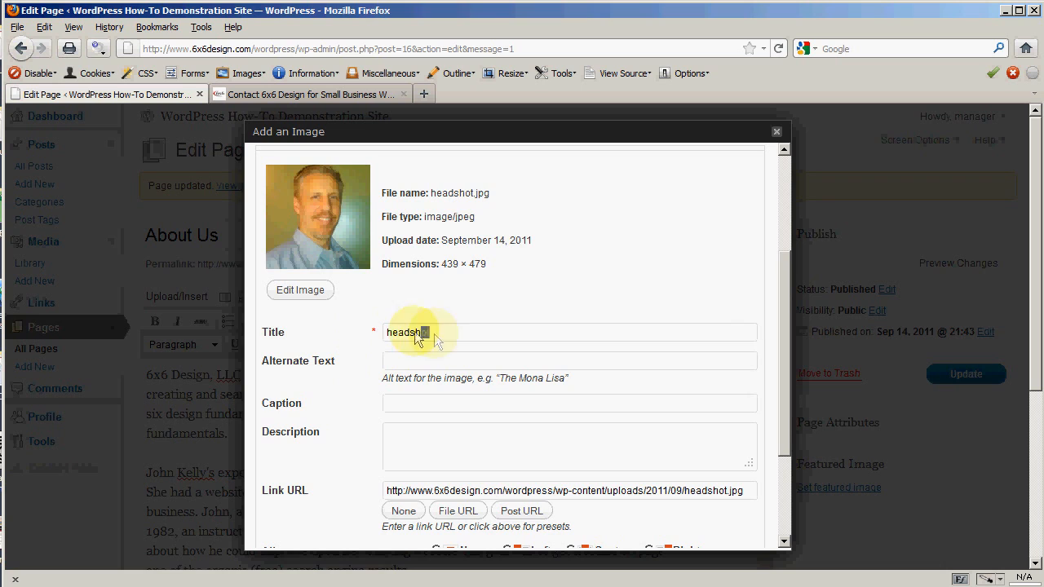
drag(434, 334, 282, 324)
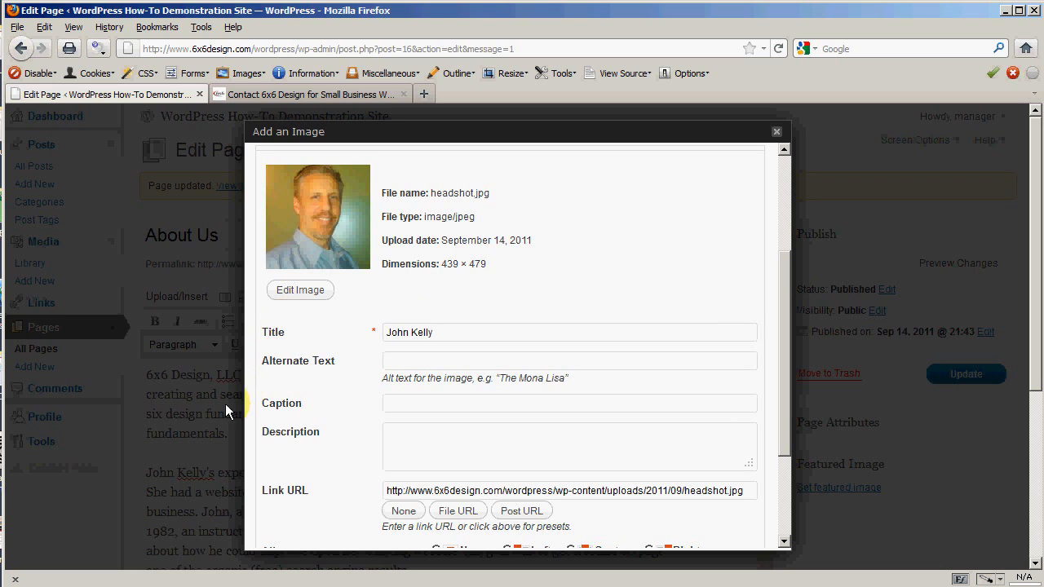
scroll(296, 386, down, 2)
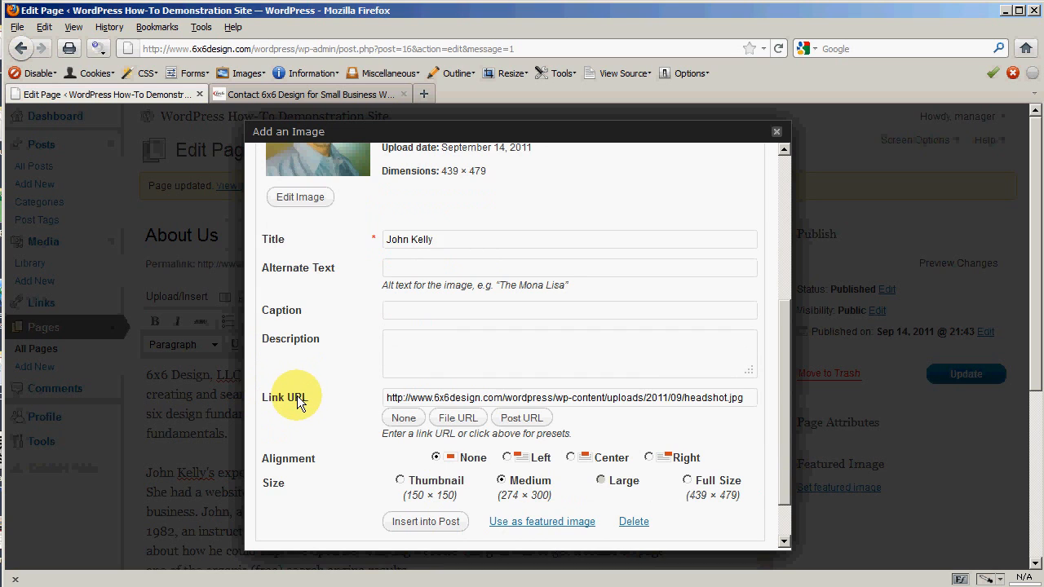
scroll(299, 400, up, 2)
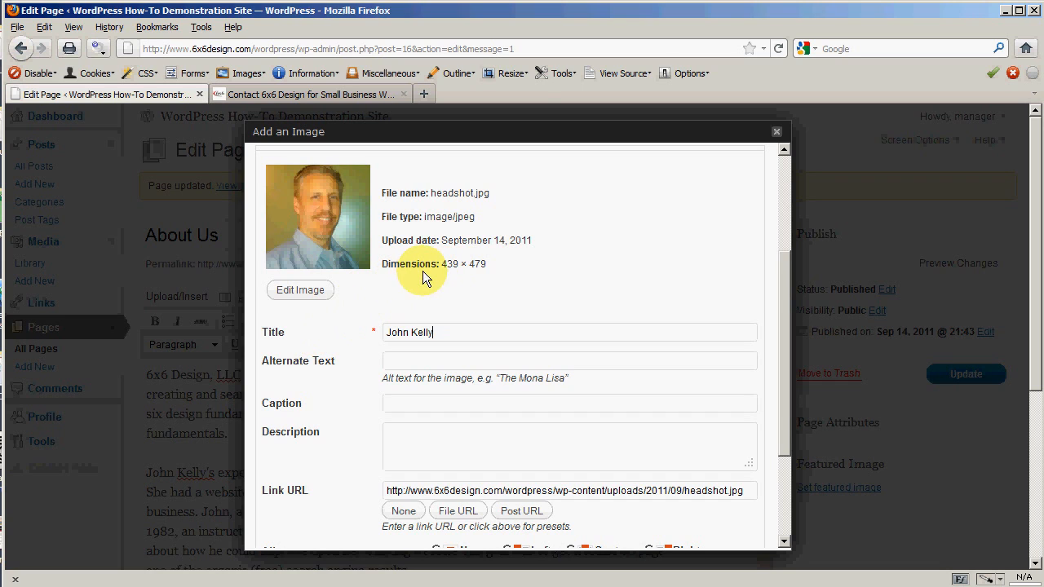
click(292, 294)
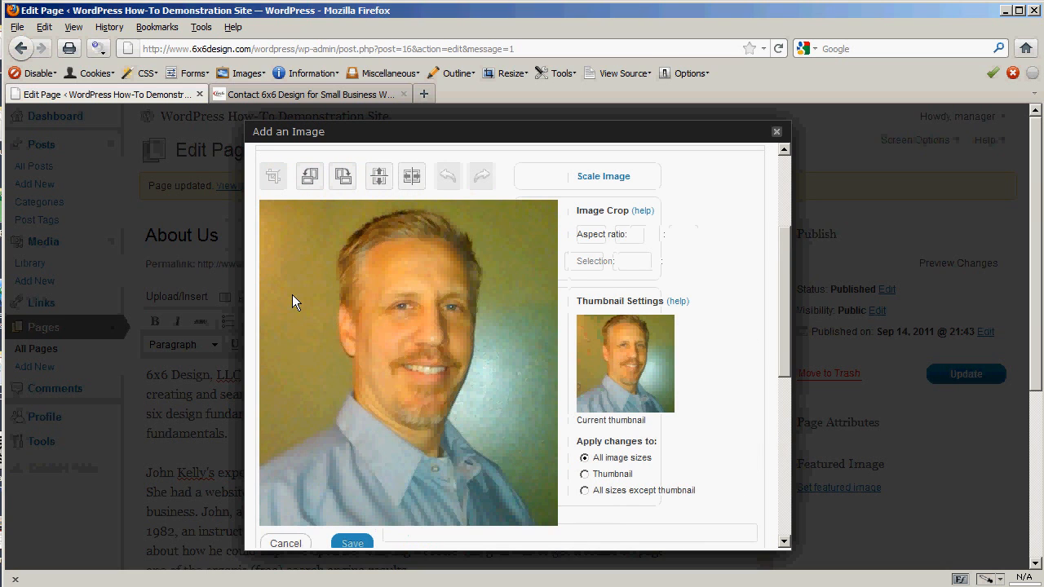
click(601, 179)
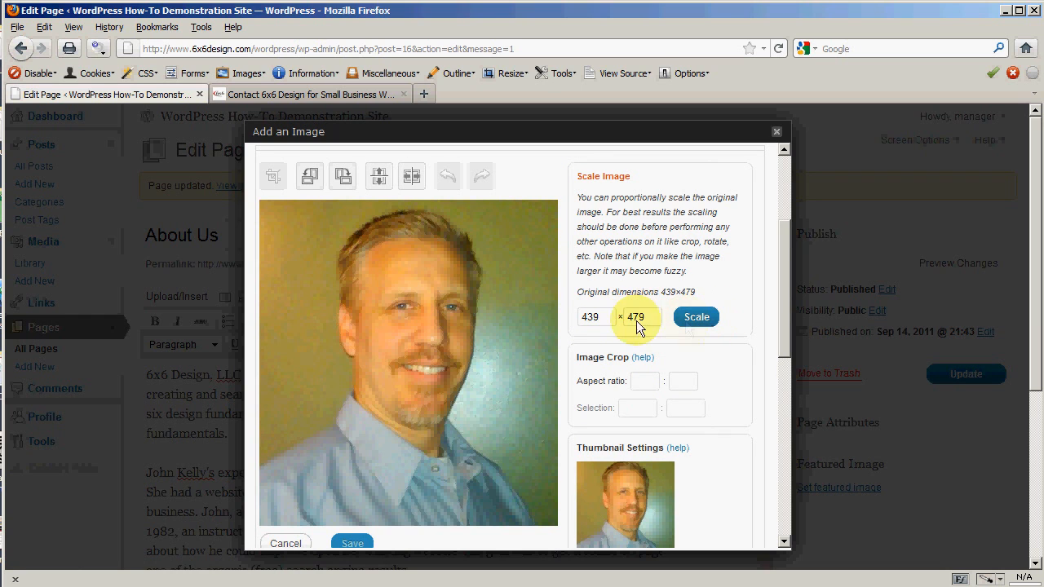
scroll(580, 356, down, 5)
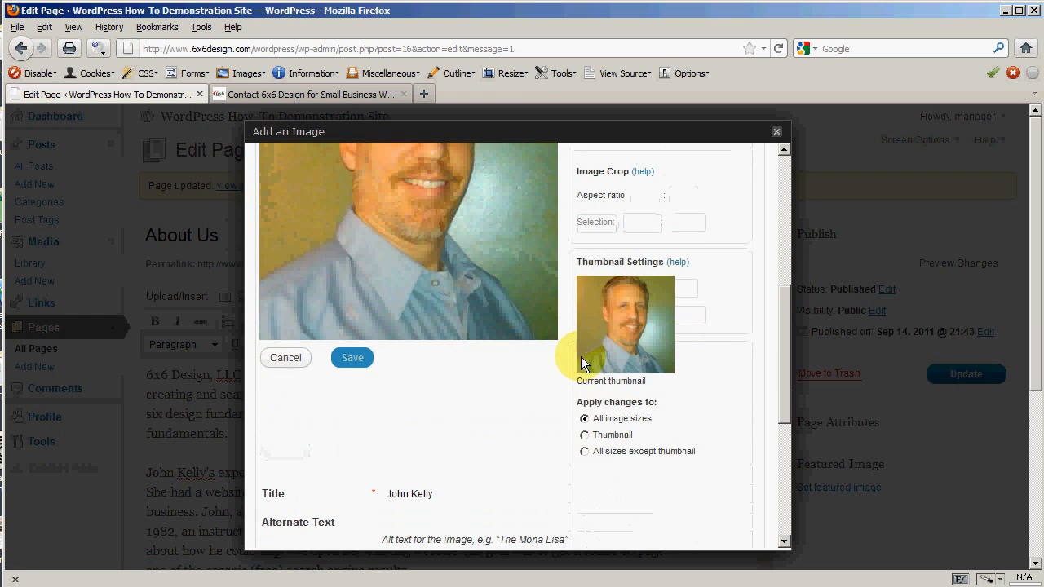
click(286, 359)
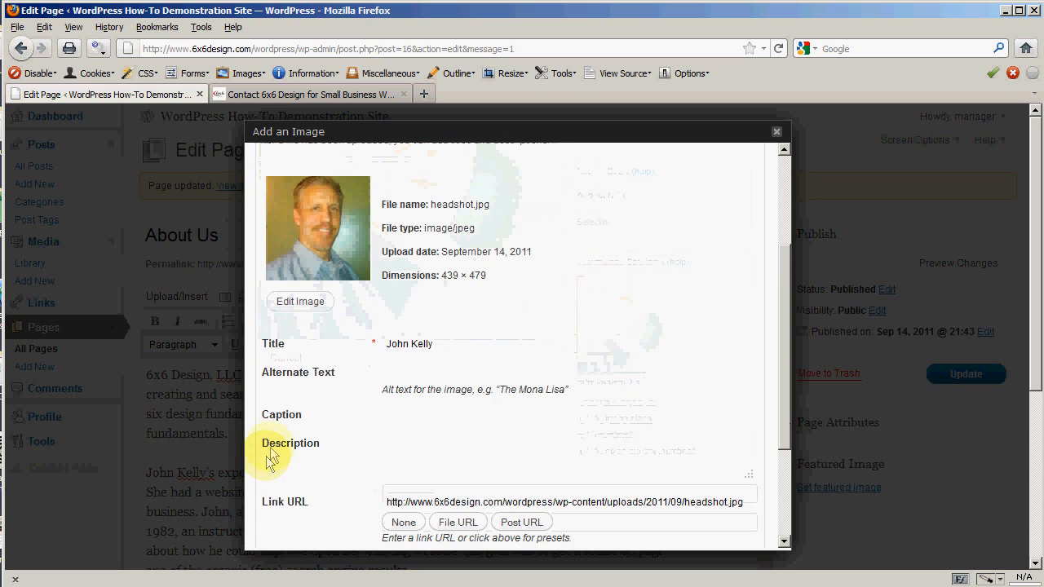
Step: Copy the photo's title into the Caption field so it shows the person's name
scroll(315, 387, down, 5)
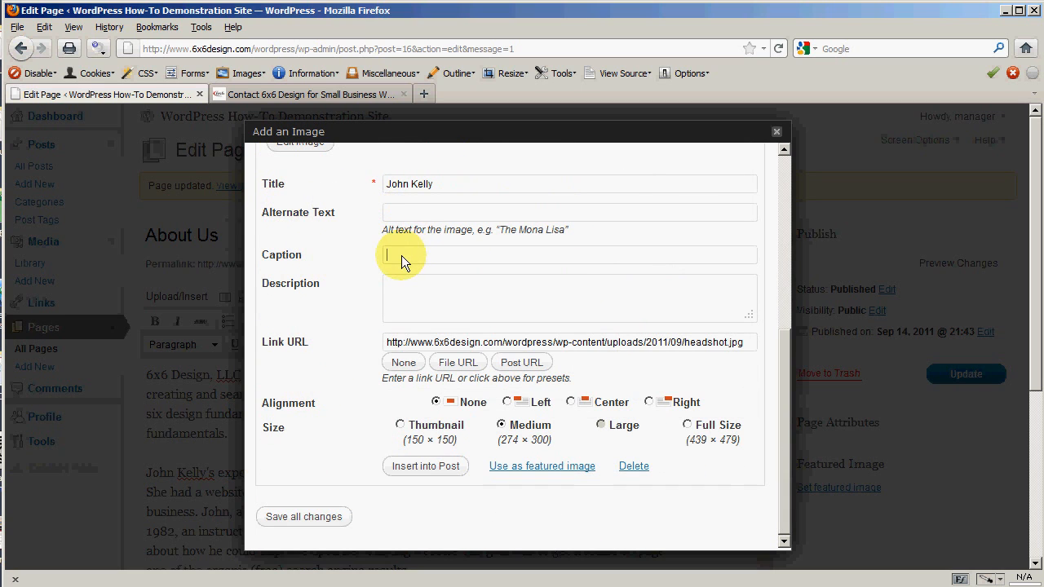
drag(436, 183, 388, 184)
right_click(426, 186)
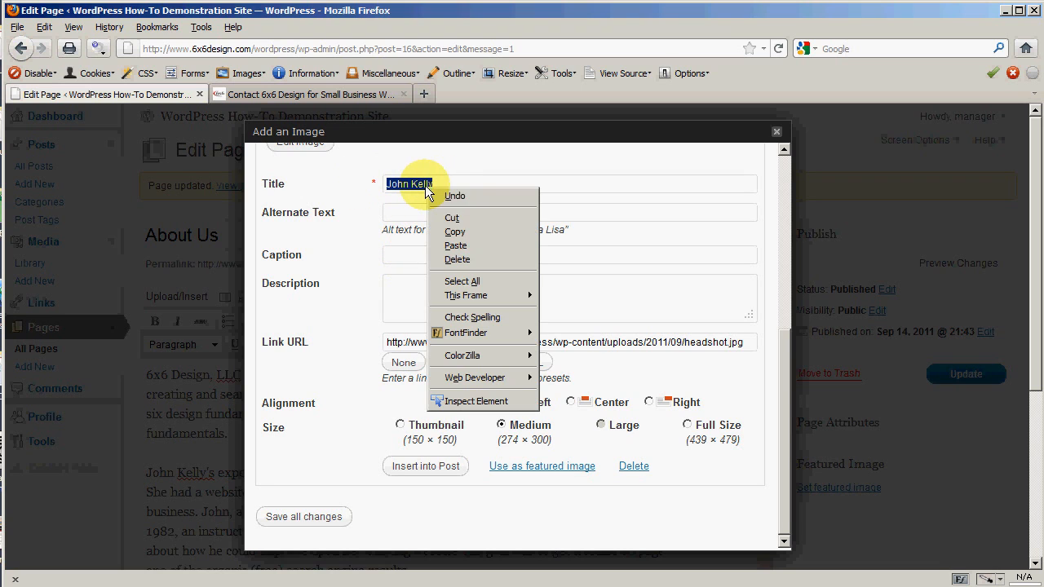
click(469, 232)
click(404, 248)
right_click(404, 249)
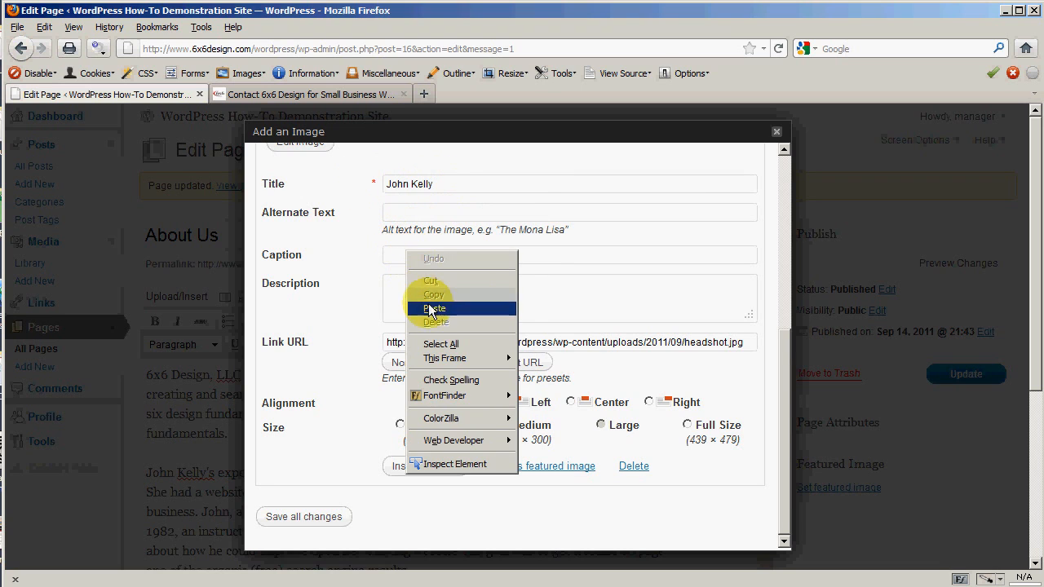
click(432, 308)
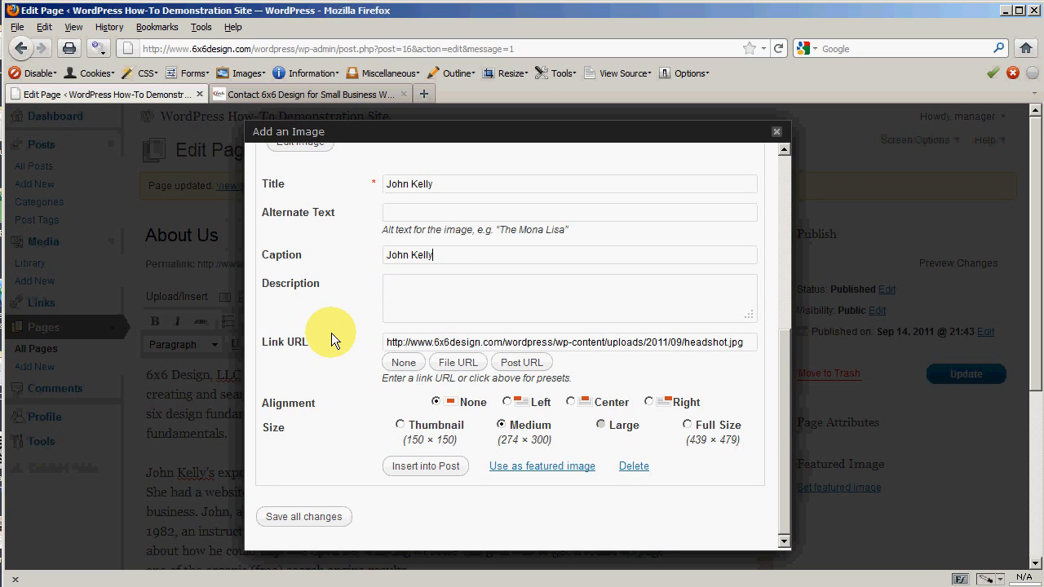
Step: Clear the photo's Link URL by choosing None so it is unlinked
scroll(331, 333, down, 2)
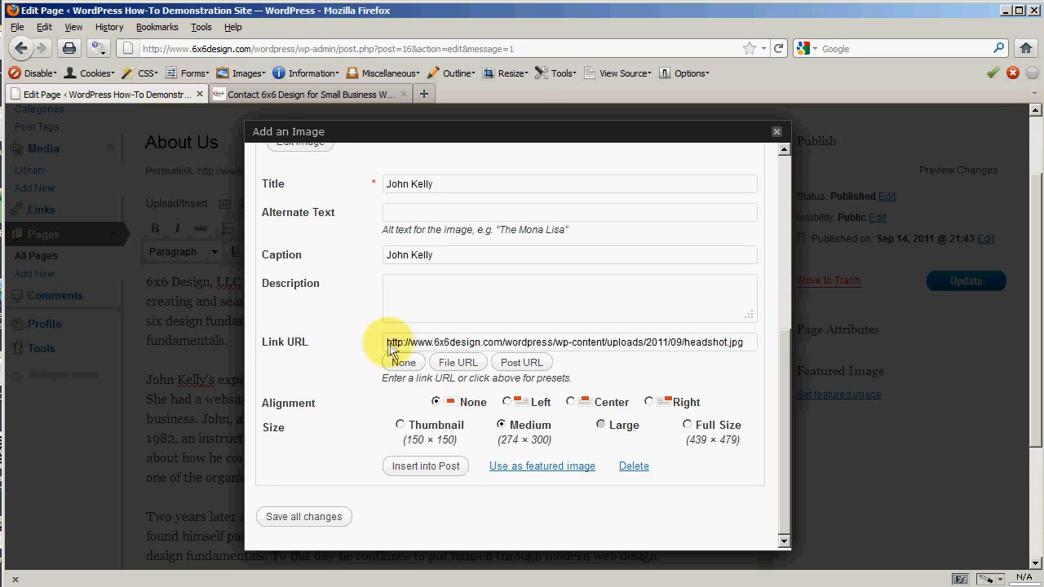
drag(390, 348, 748, 356)
click(339, 332)
click(748, 356)
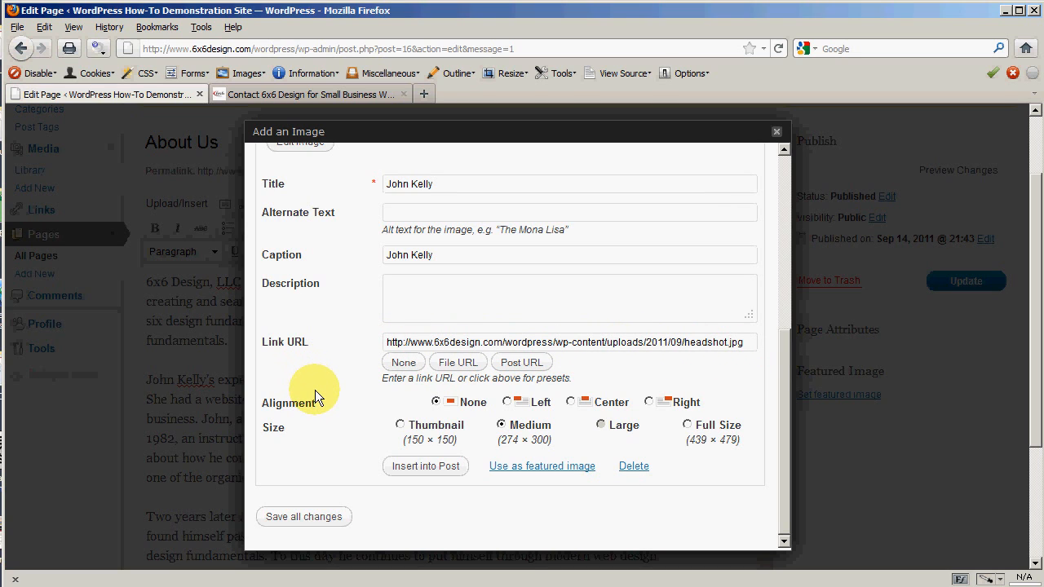
click(390, 362)
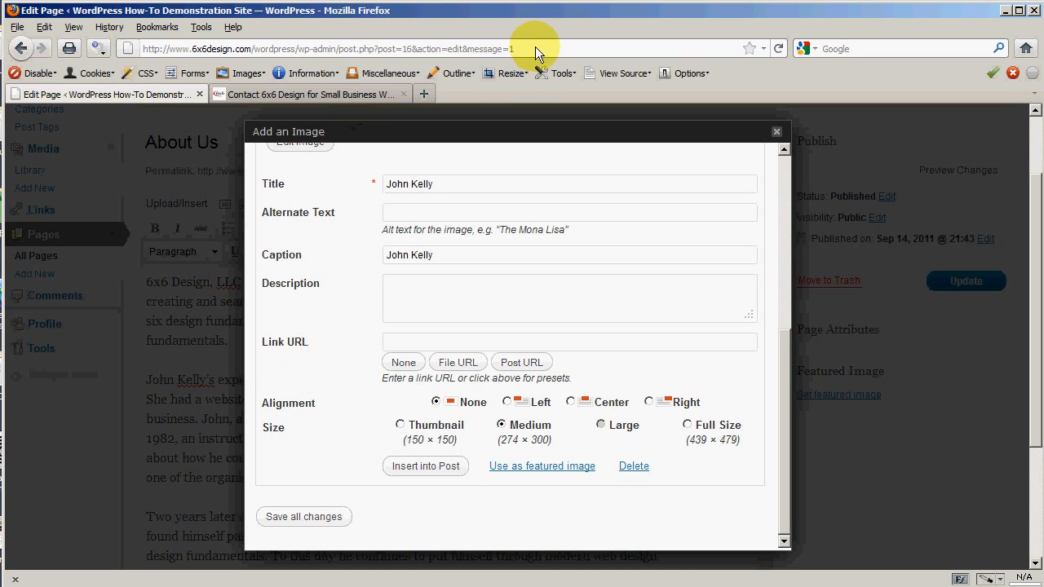
Step: Link the headshot to its File URL, align it right, and insert it into the page
drag(534, 48, 149, 53)
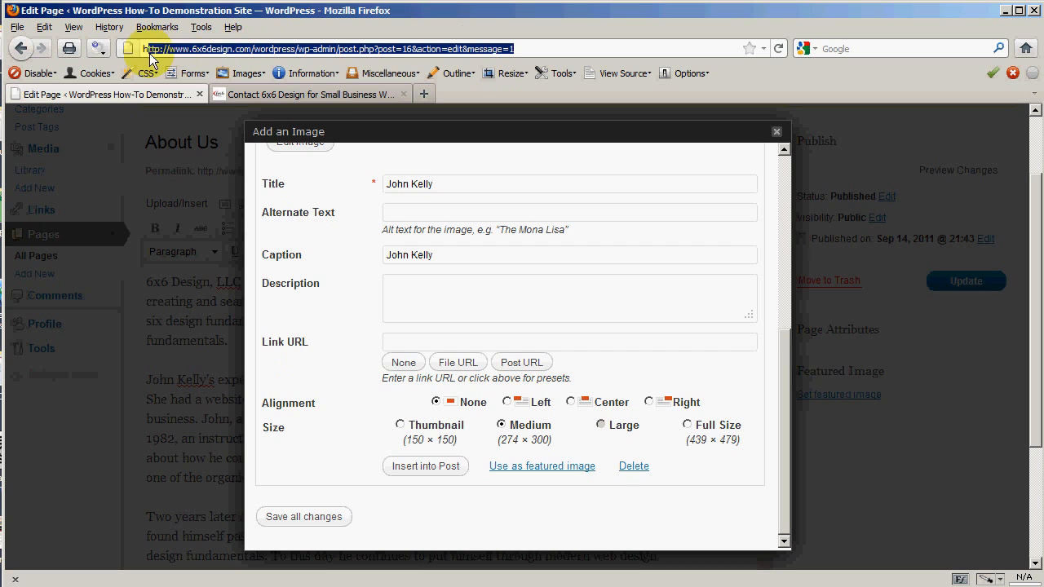
click(421, 339)
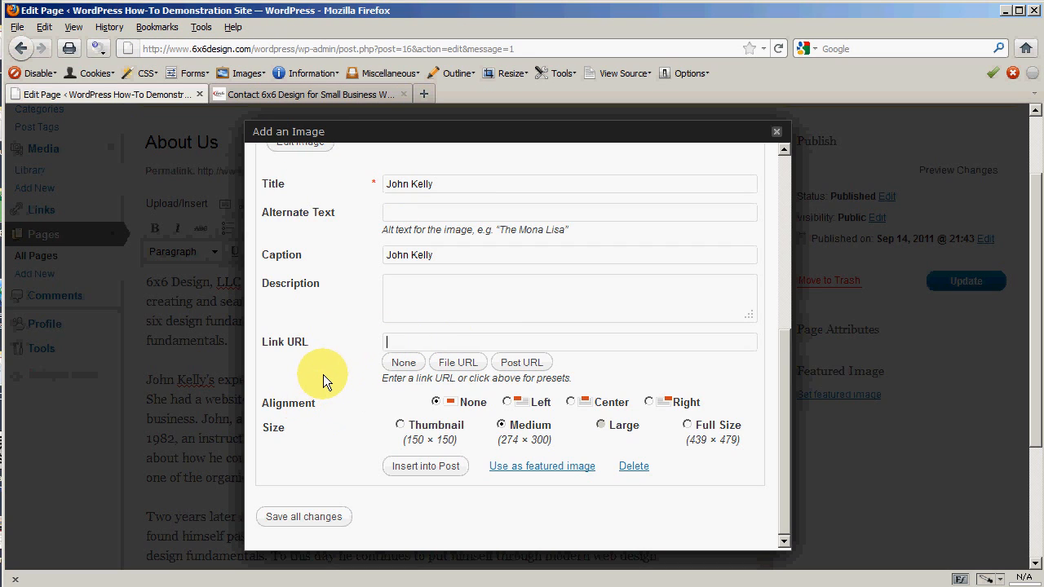
click(459, 364)
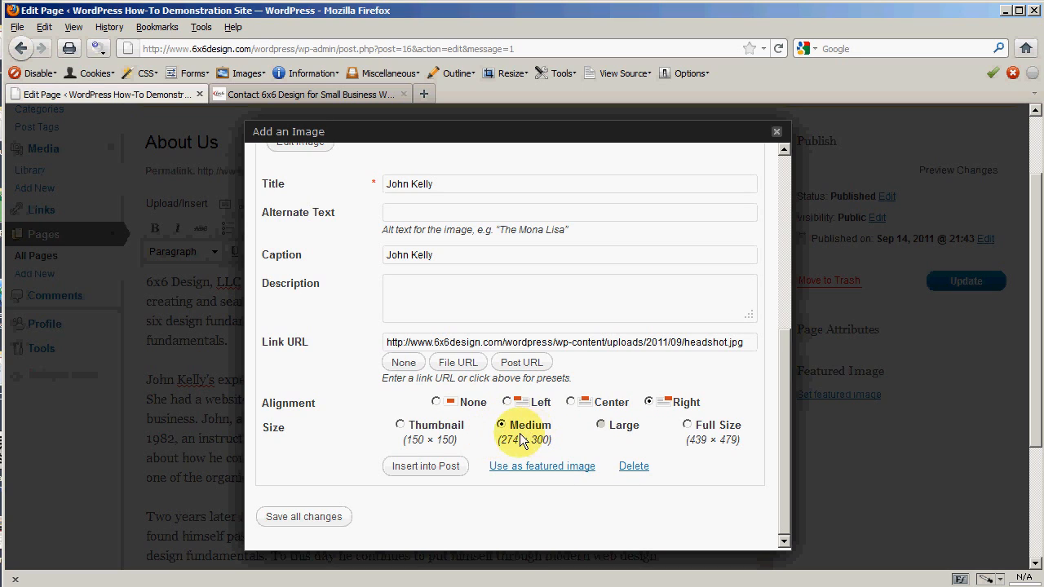
click(413, 465)
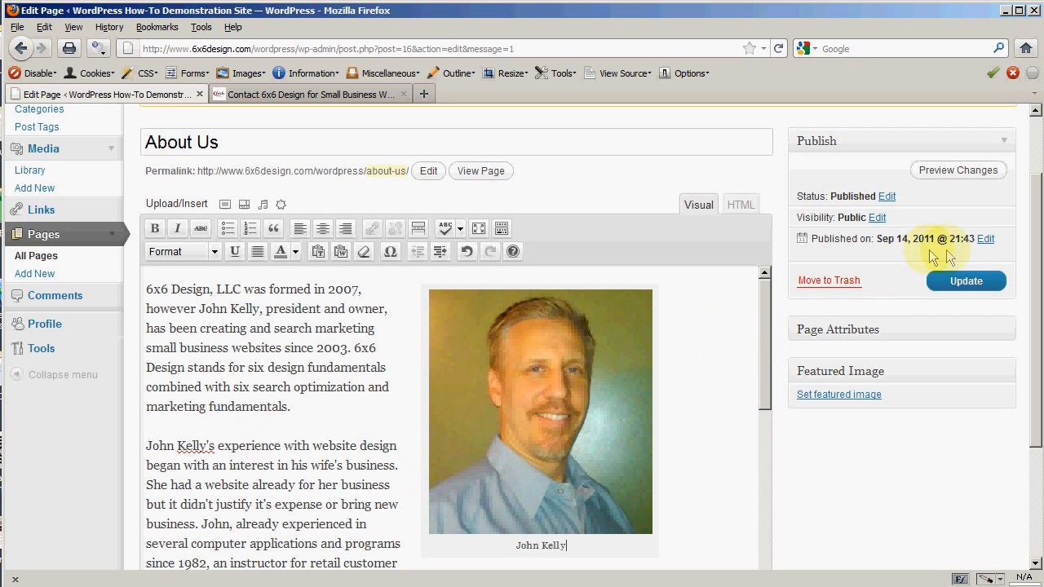
click(958, 170)
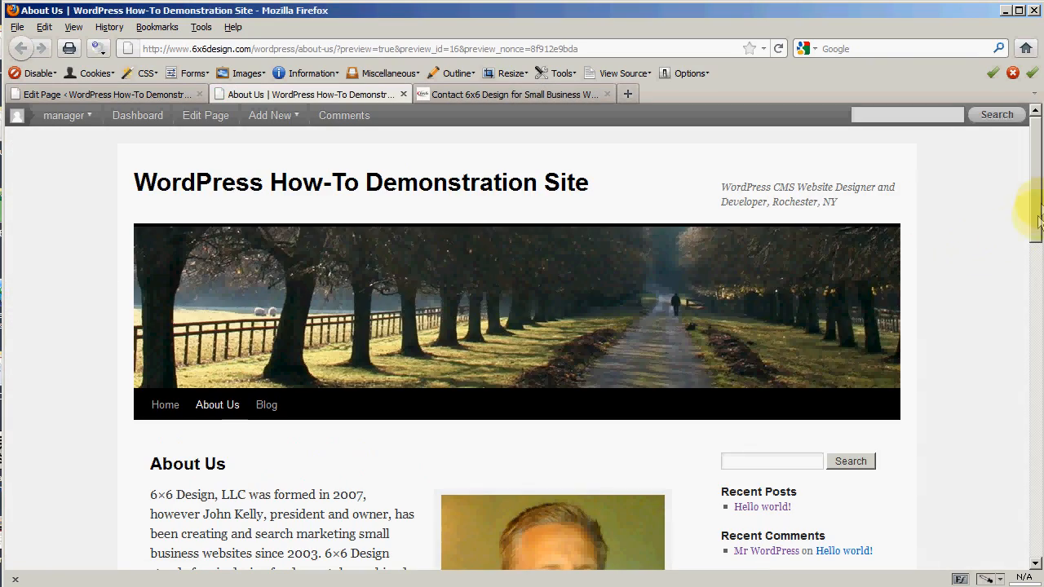
drag(1037, 218, 1038, 259)
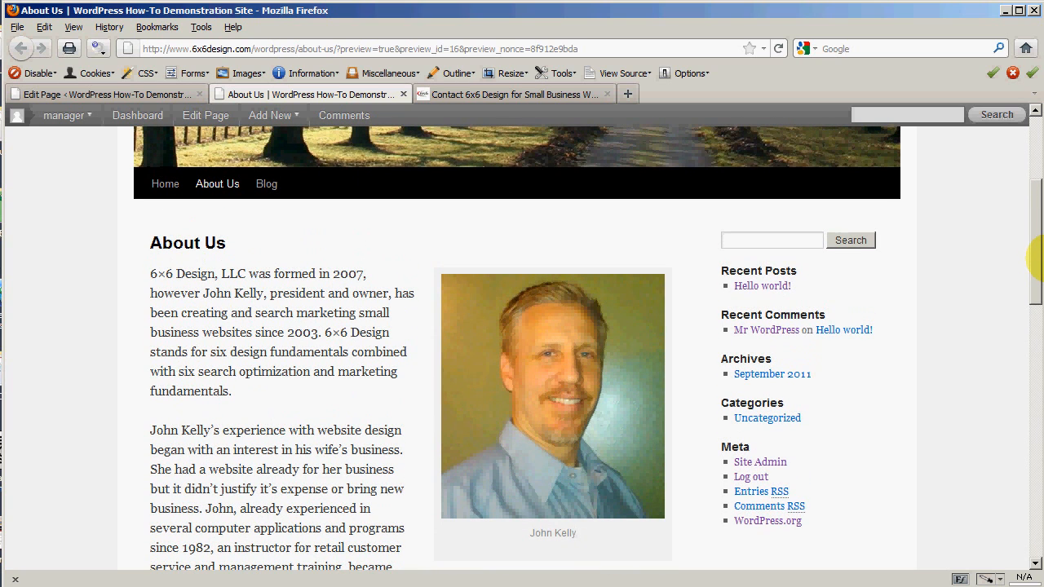
drag(1035, 259, 1033, 163)
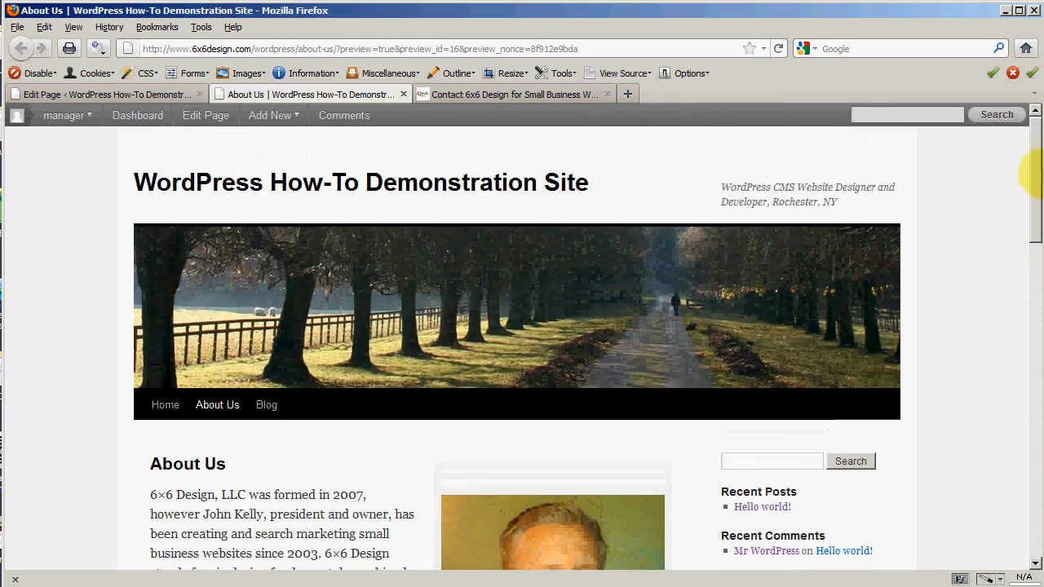
click(403, 94)
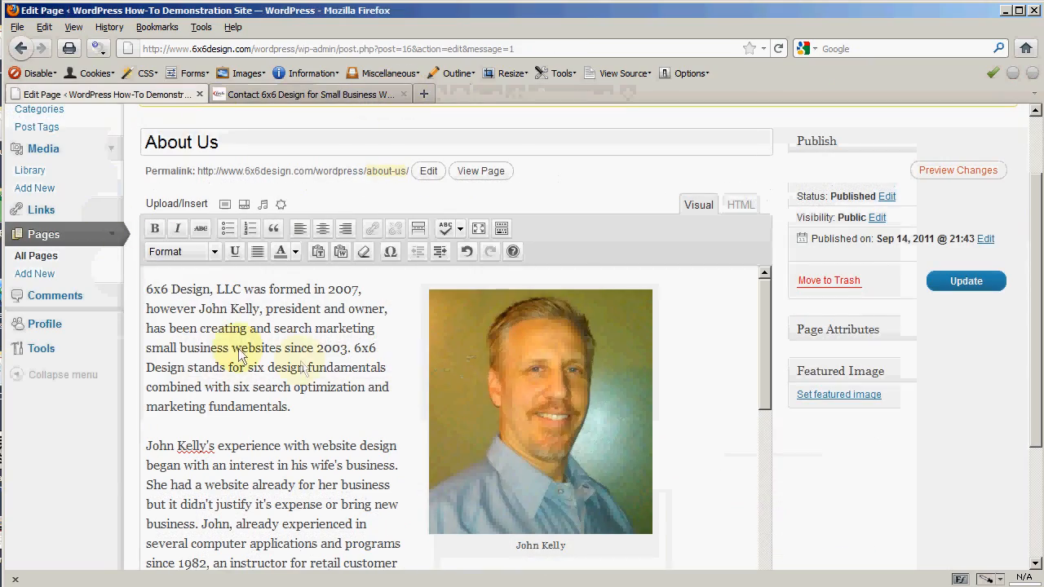
Step: Open the inserted headshot's image settings and compare sizes from 90% to 60%
click(546, 412)
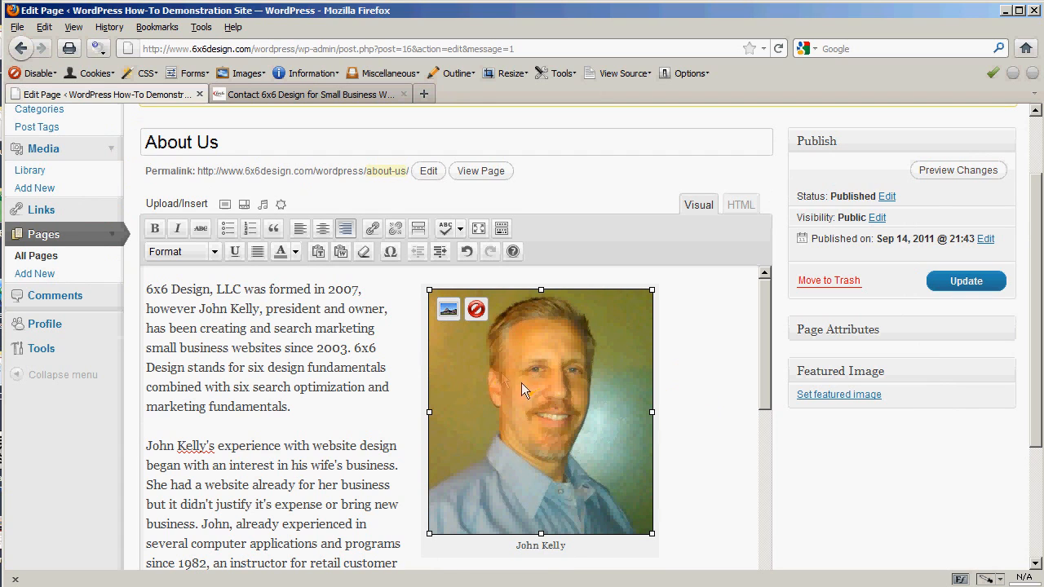
click(446, 311)
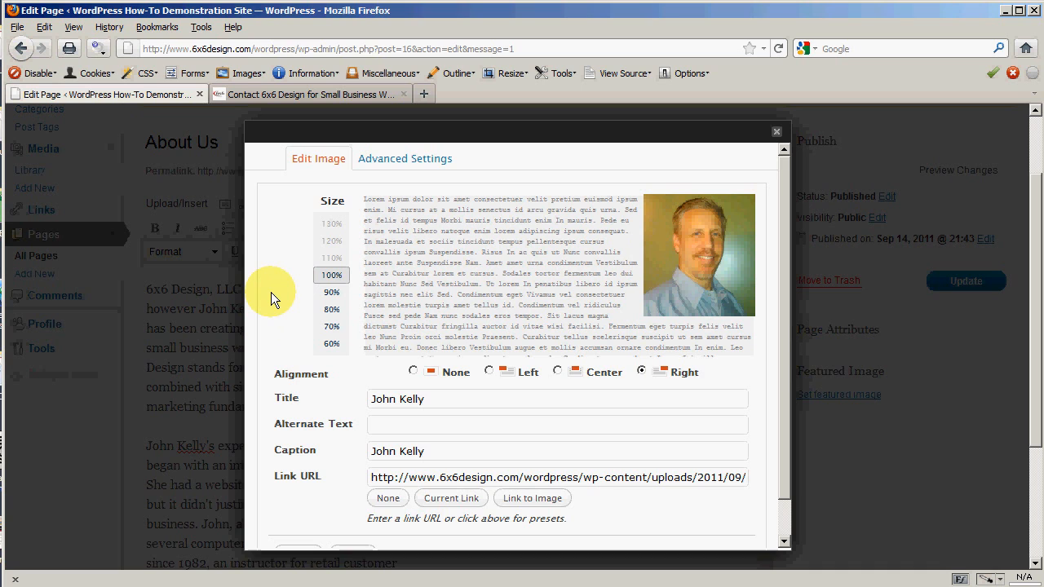
click(331, 293)
click(327, 310)
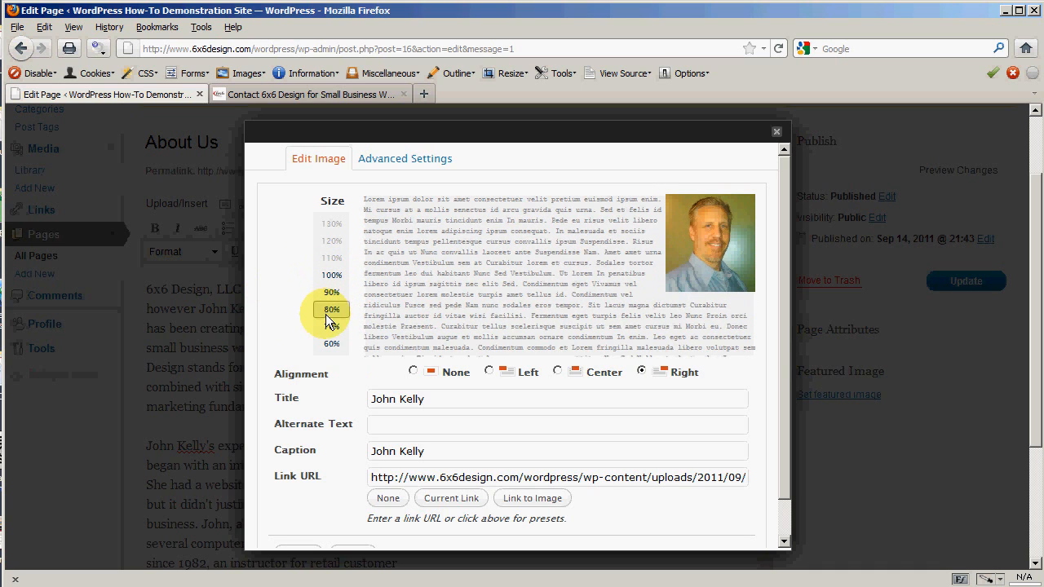
click(326, 327)
click(323, 343)
click(329, 327)
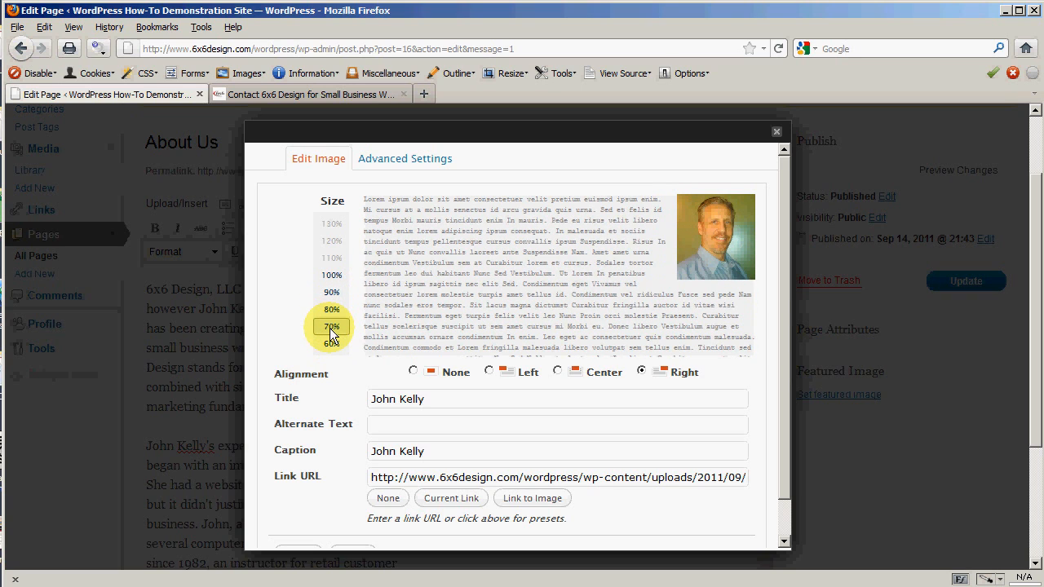
Step: Set the headshot to 70%, update it, and preview the About Us page
click(332, 327)
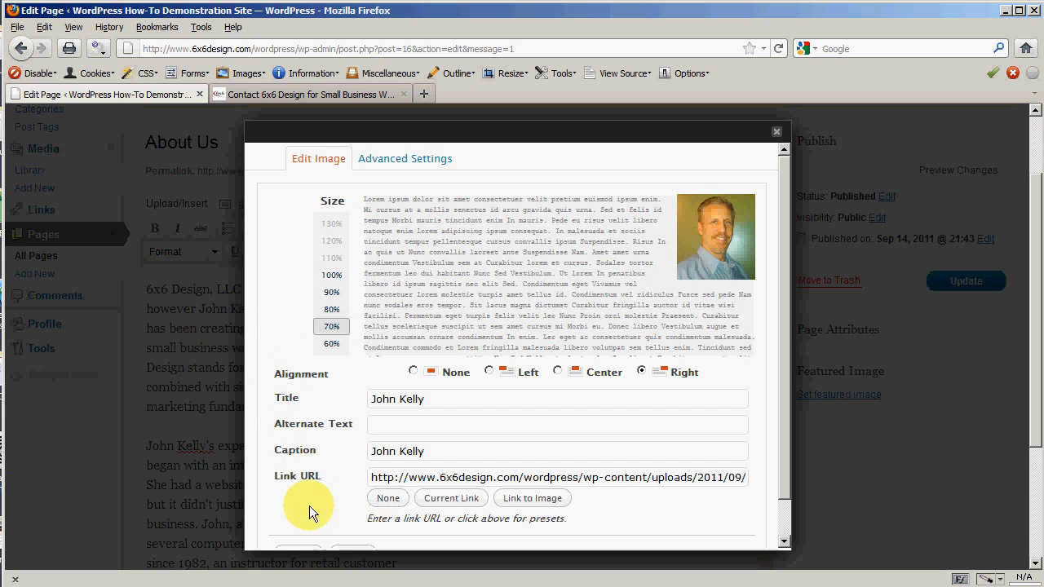
scroll(334, 500, down, 1)
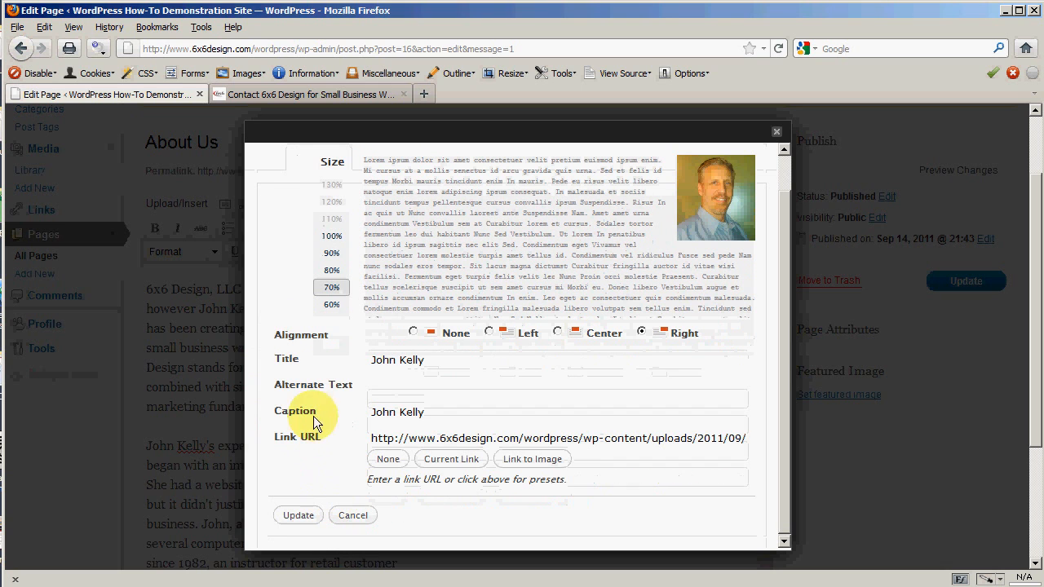
click(298, 515)
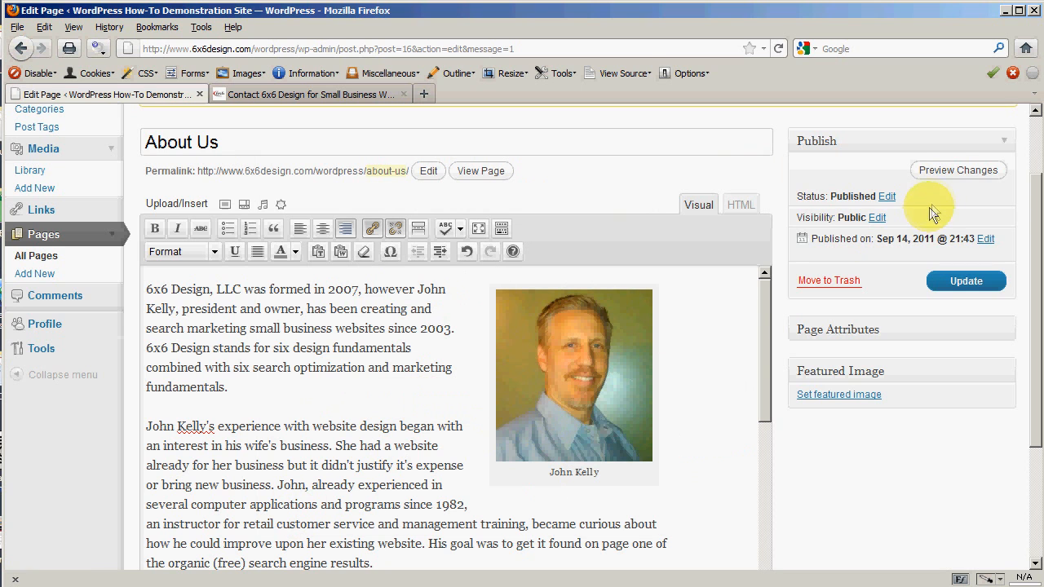
click(949, 169)
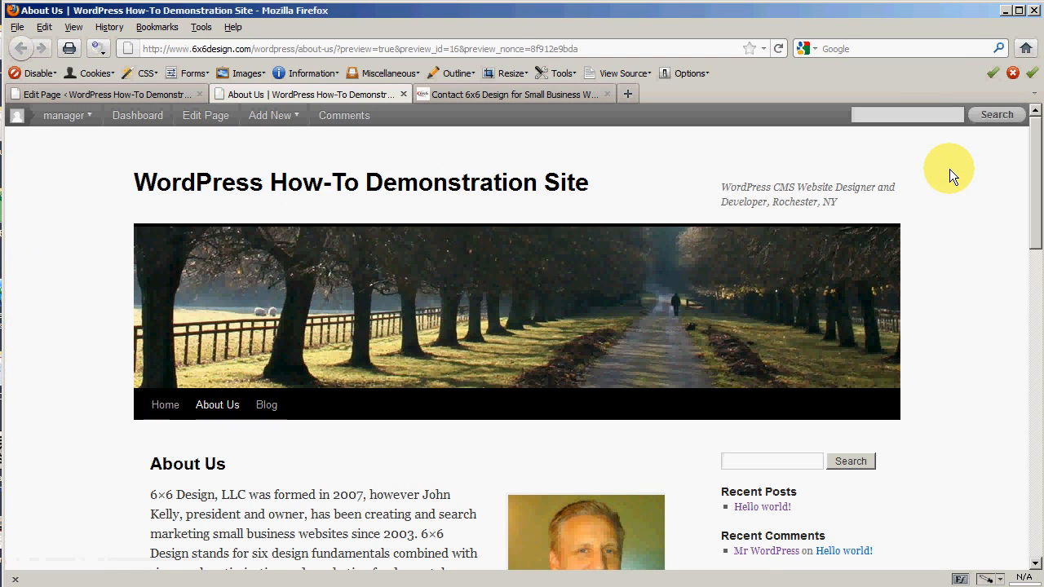
Step: From the About Us preview, view the full-size headshot.jpg and return to the preview
scroll(49, 337, down, 4)
scroll(50, 337, down, 2)
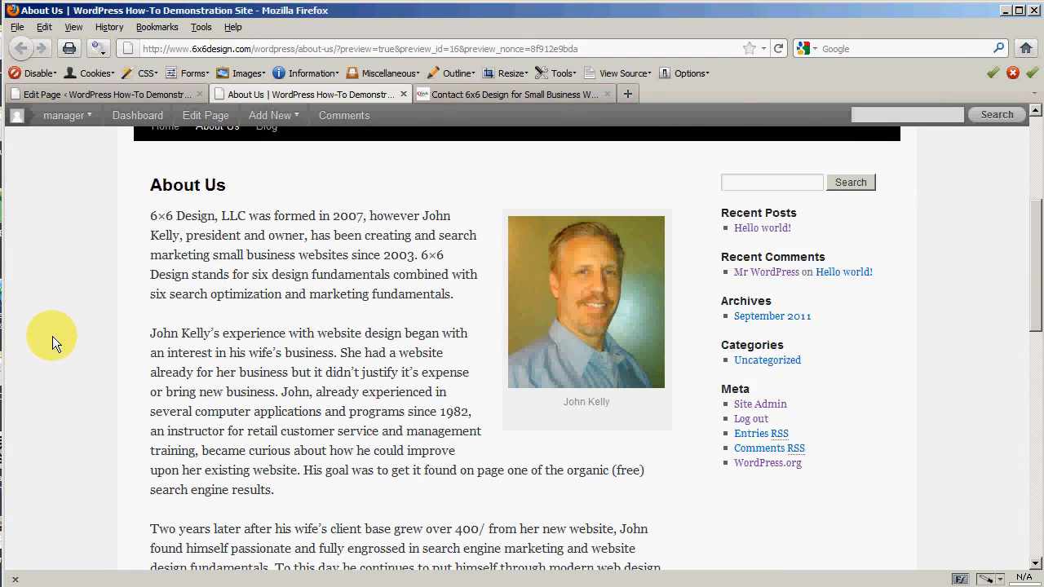
click(586, 327)
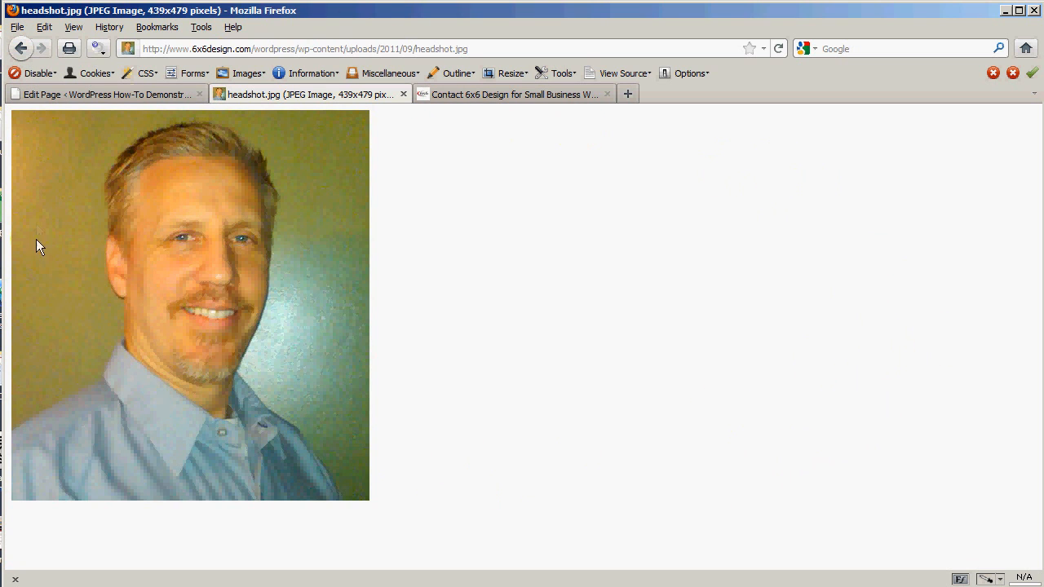
click(21, 48)
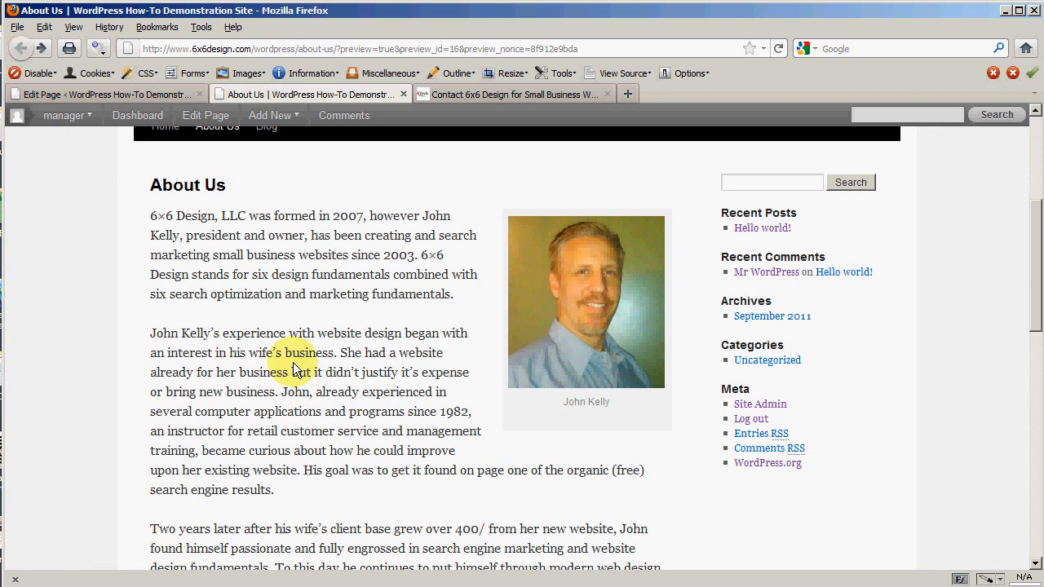
Step: Scroll the preview to check the captioned headshot beside the opening 6x6 Design paragraphs
scroll(296, 371, down, 4)
scroll(293, 363, up, 4)
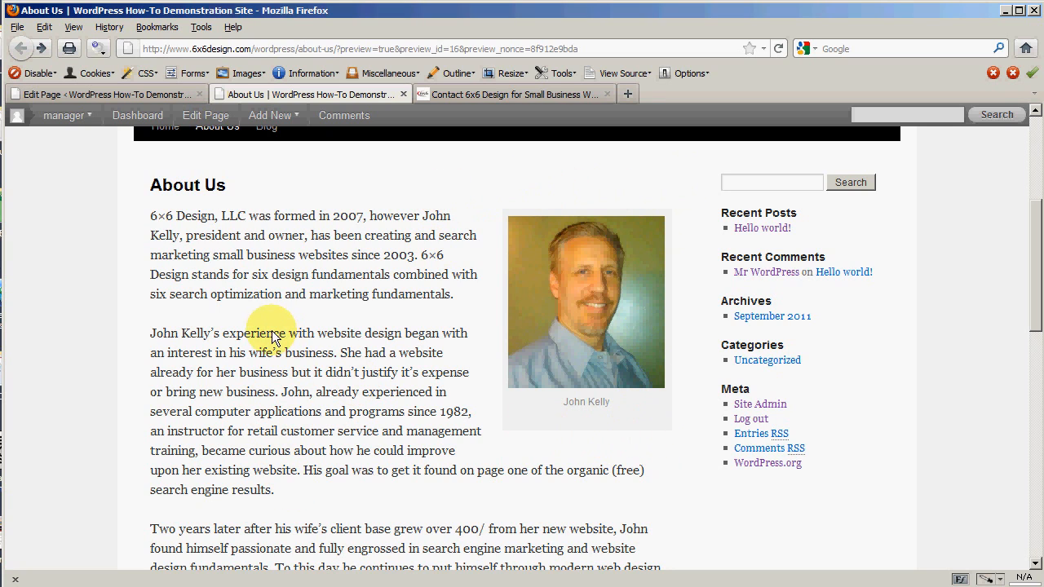
scroll(248, 348, up, 2)
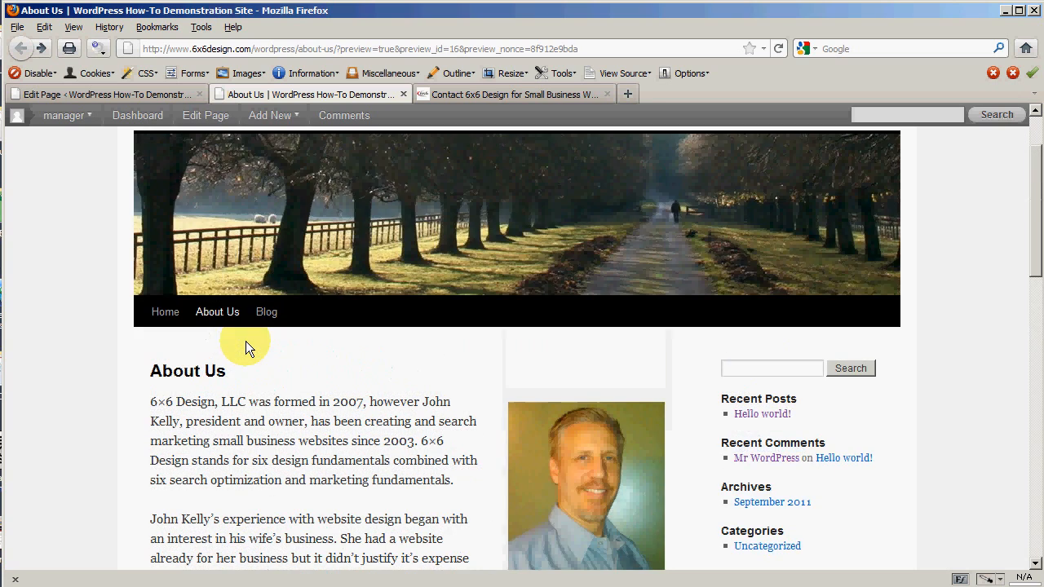
scroll(268, 414, down, 2)
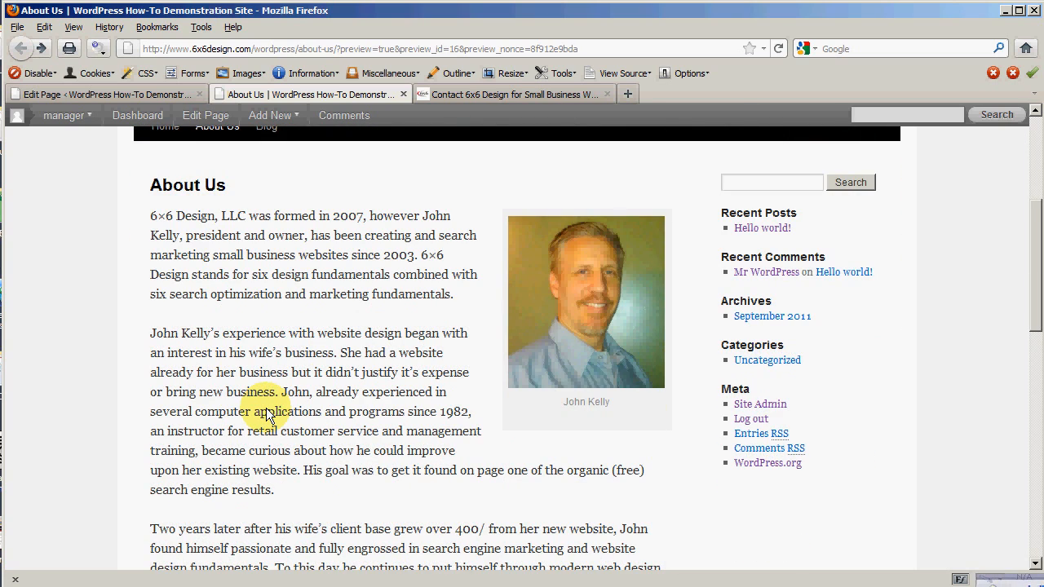
scroll(266, 411, up, 2)
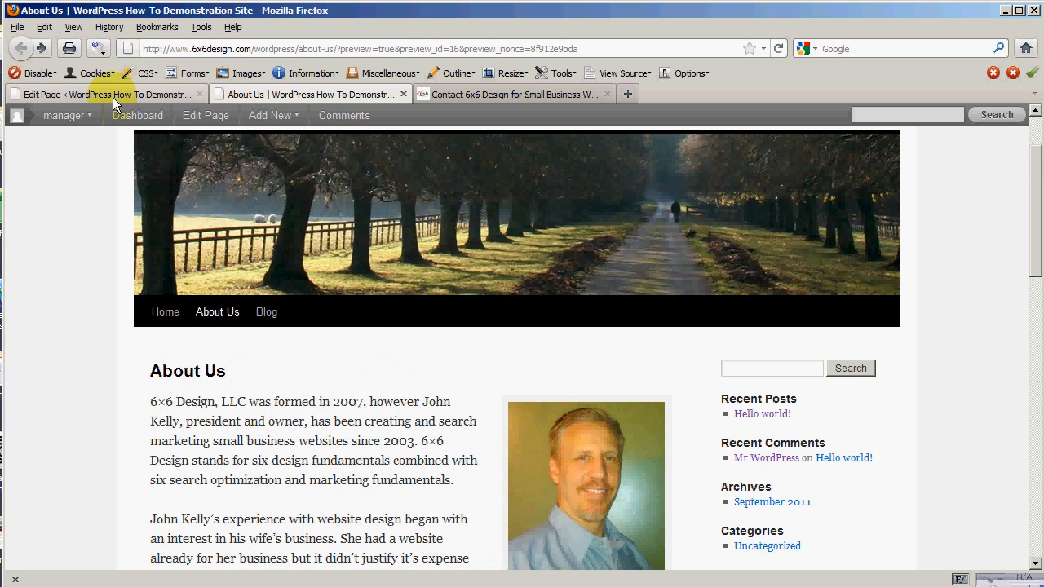
Step: Back in the editor, set the captioned headshot's alignment to Left and apply it with Update
click(401, 93)
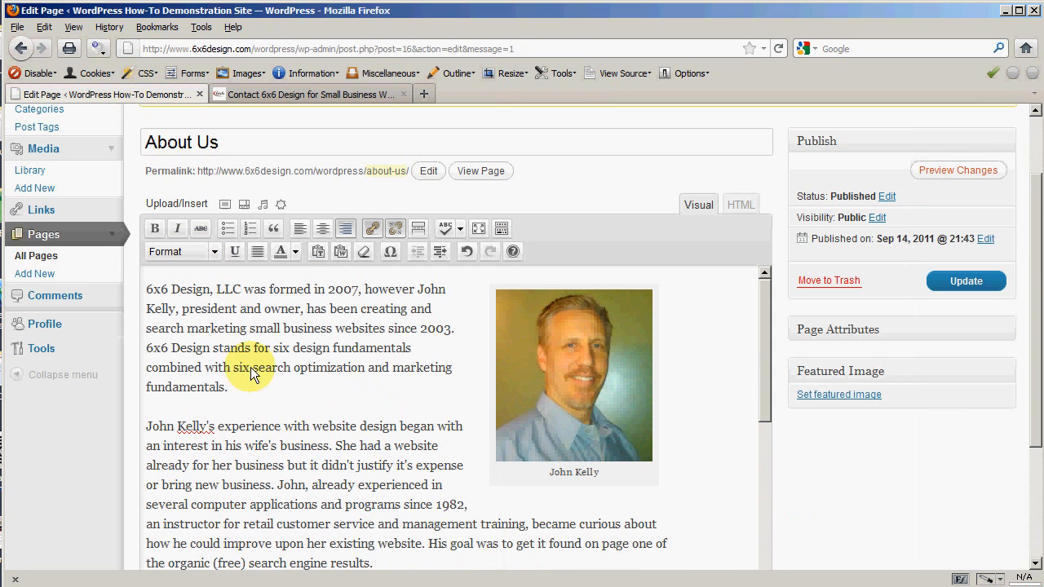
click(209, 367)
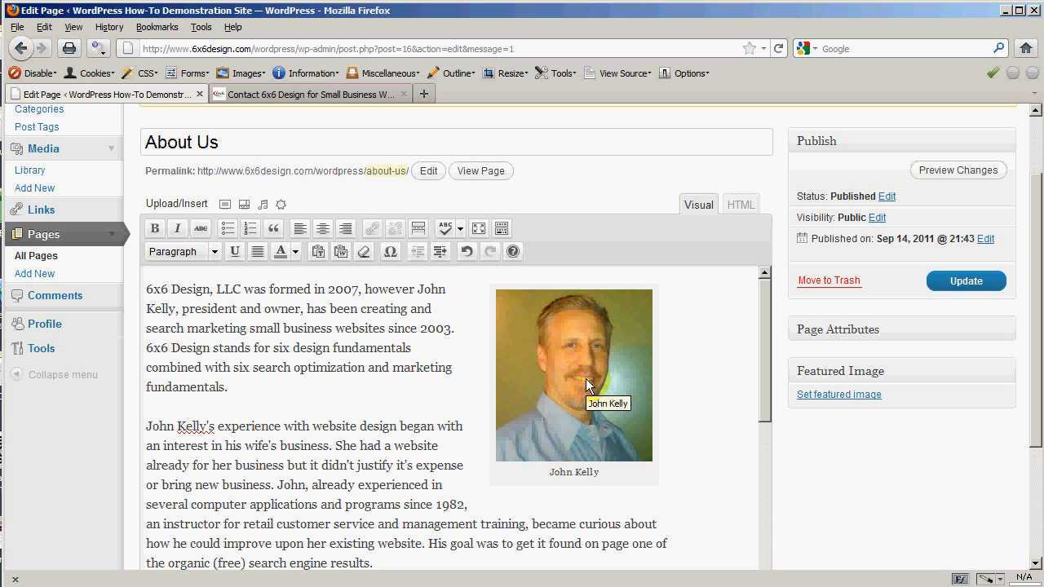
click(566, 409)
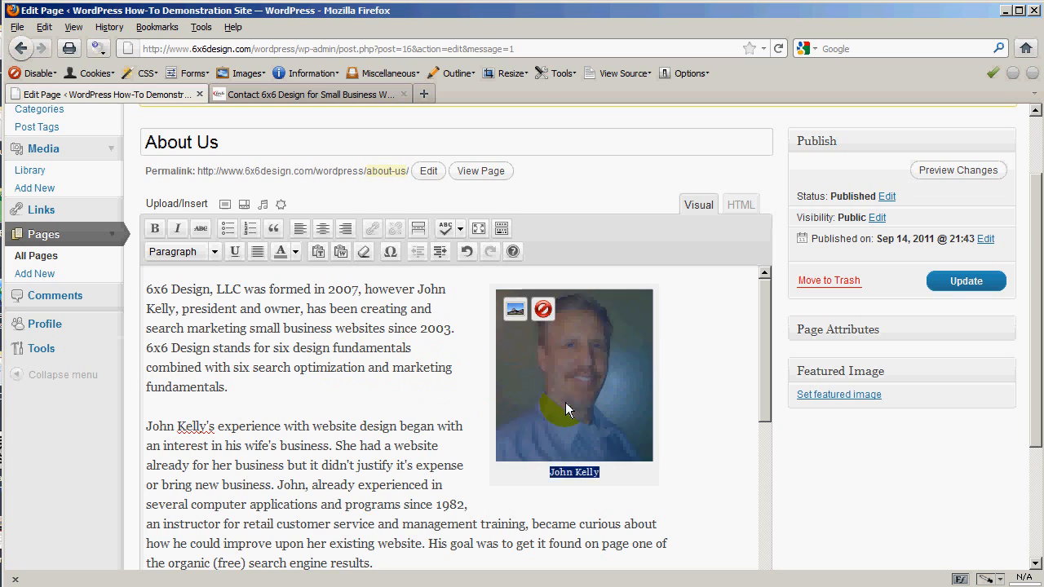
click(513, 314)
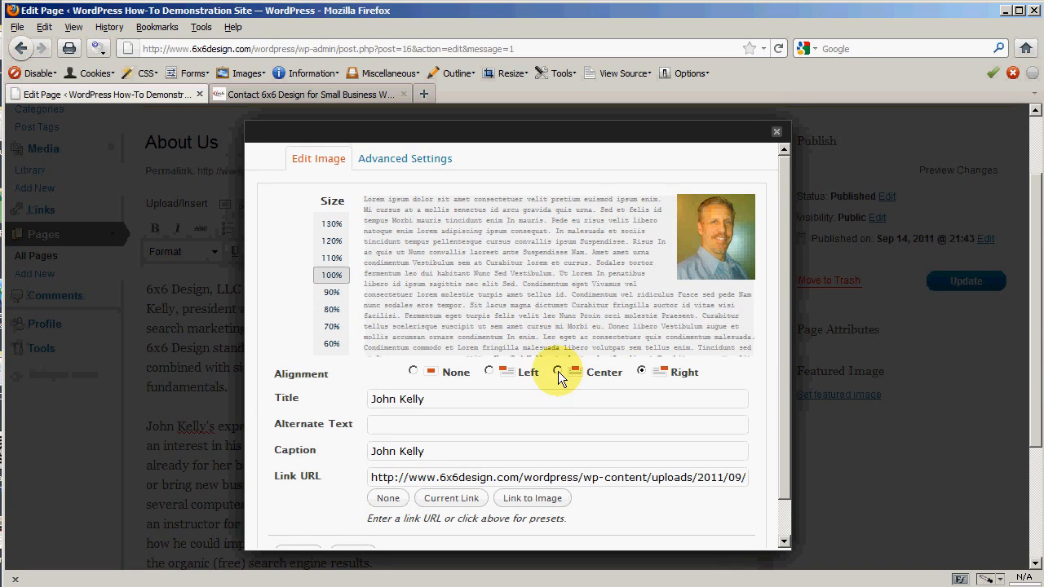
click(556, 371)
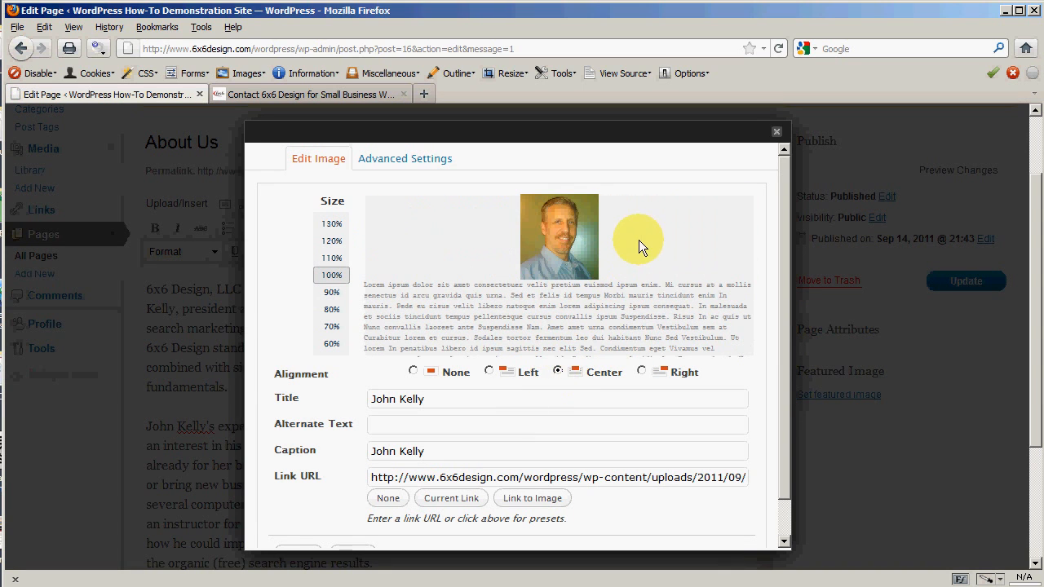
click(489, 371)
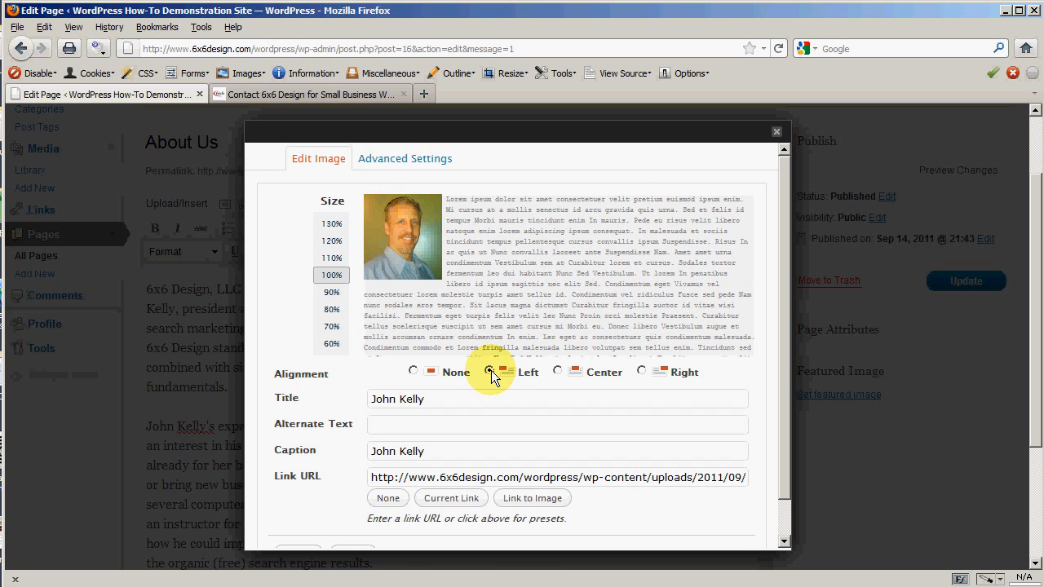
click(412, 372)
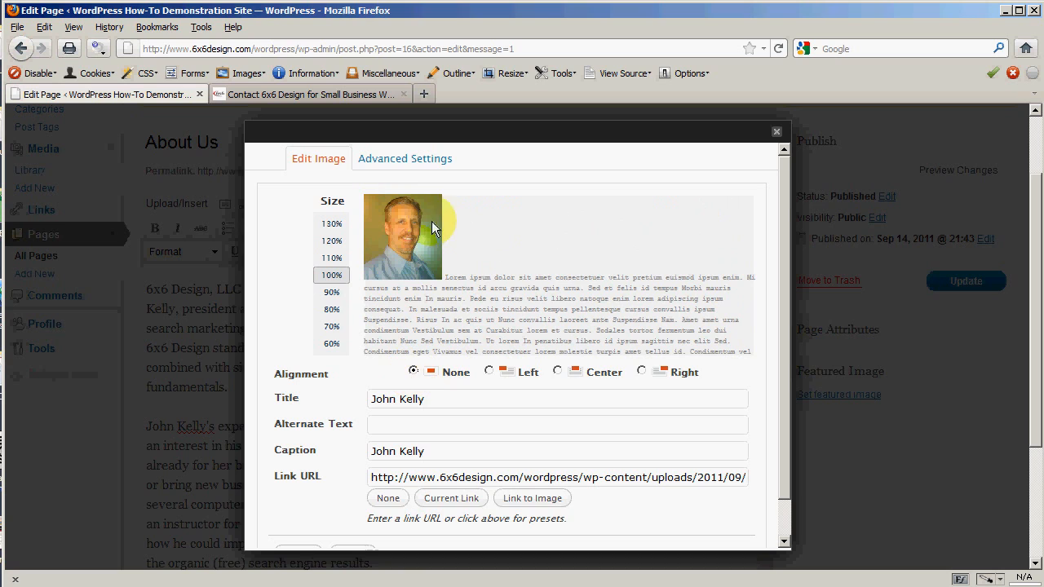
click(489, 371)
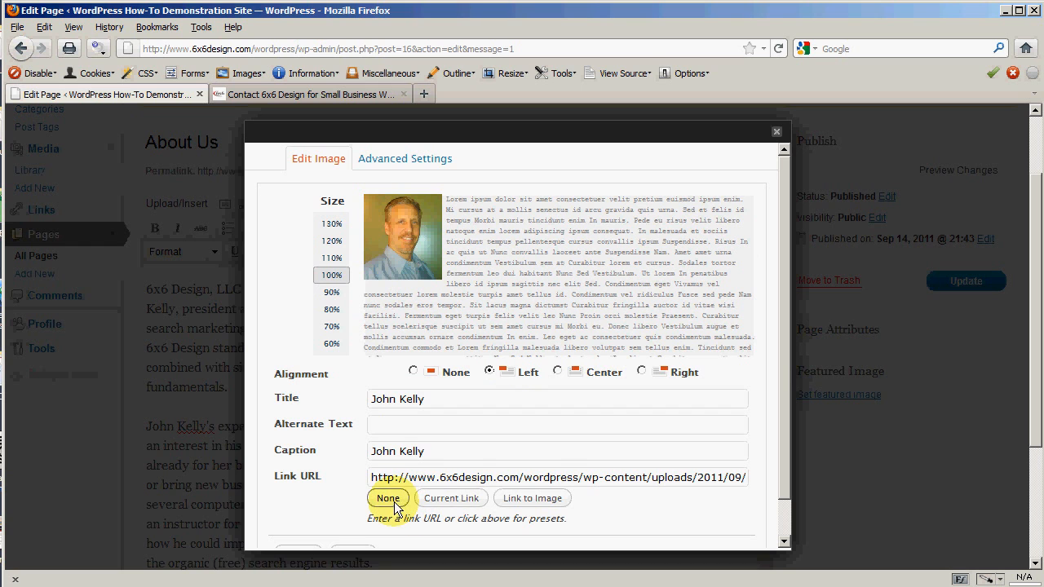
scroll(358, 490, down, 1)
click(291, 518)
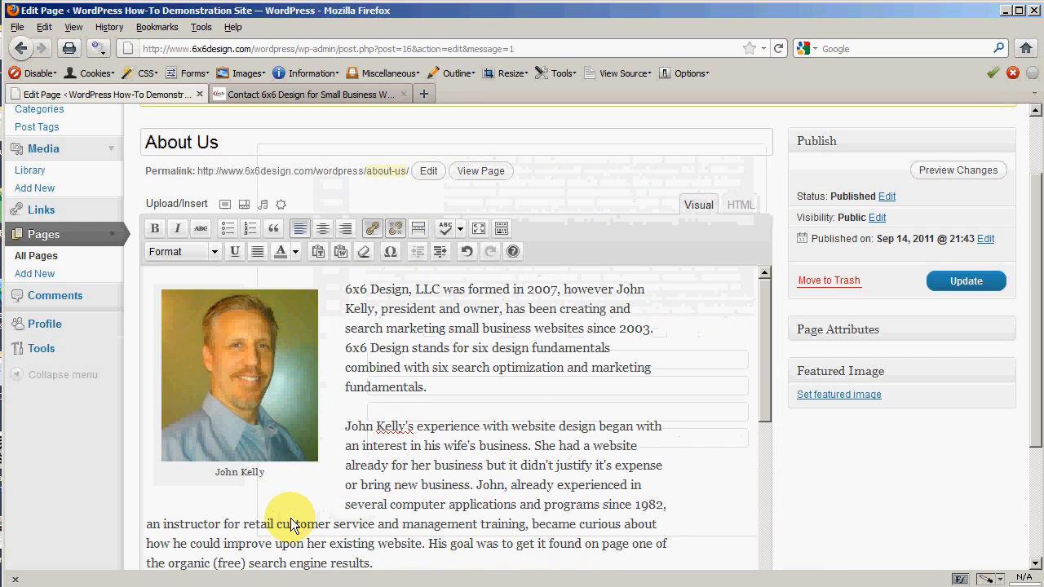
click(961, 174)
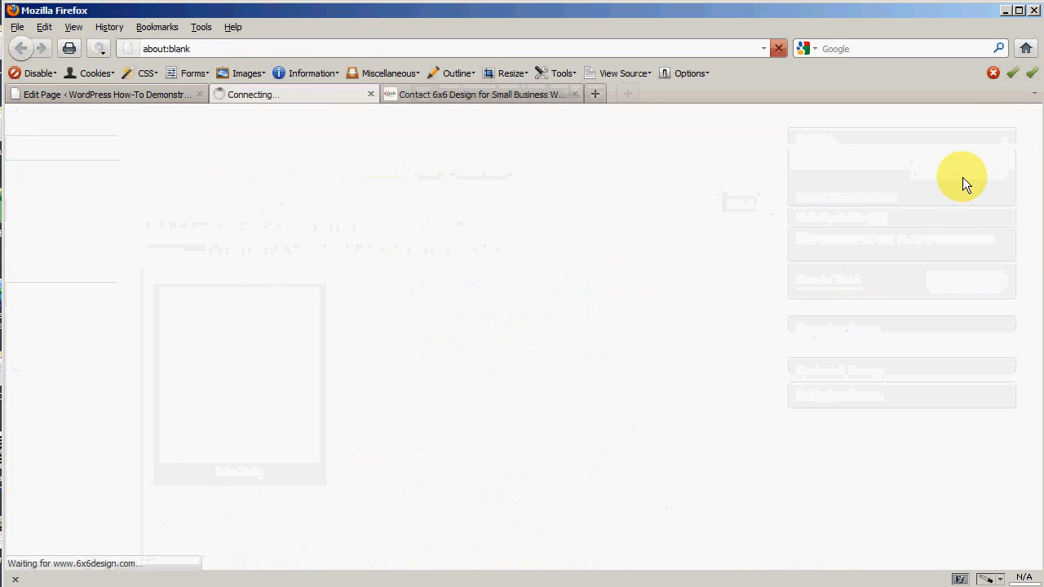
scroll(299, 468, down, 8)
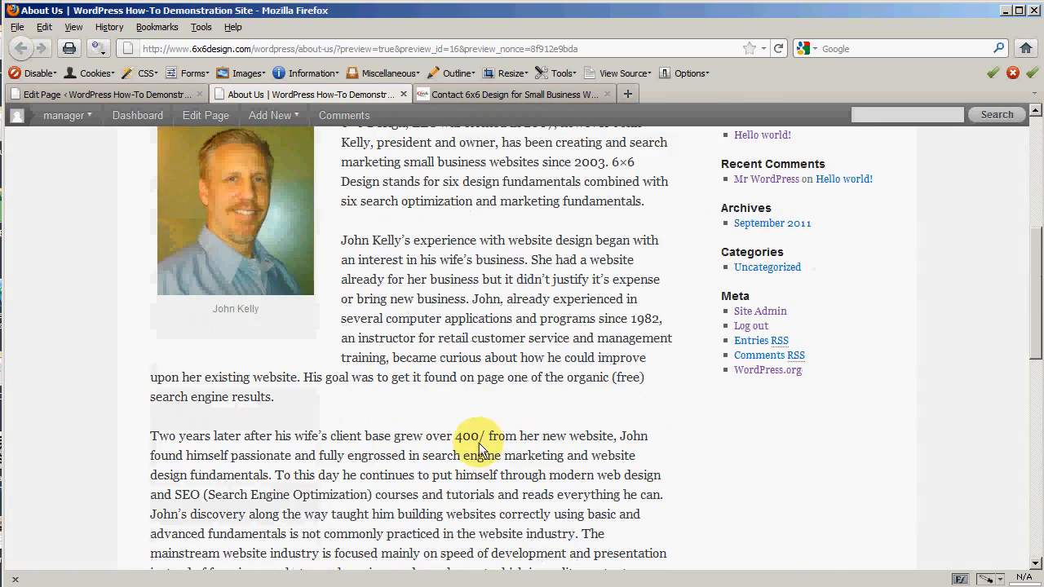
scroll(505, 365, up, 4)
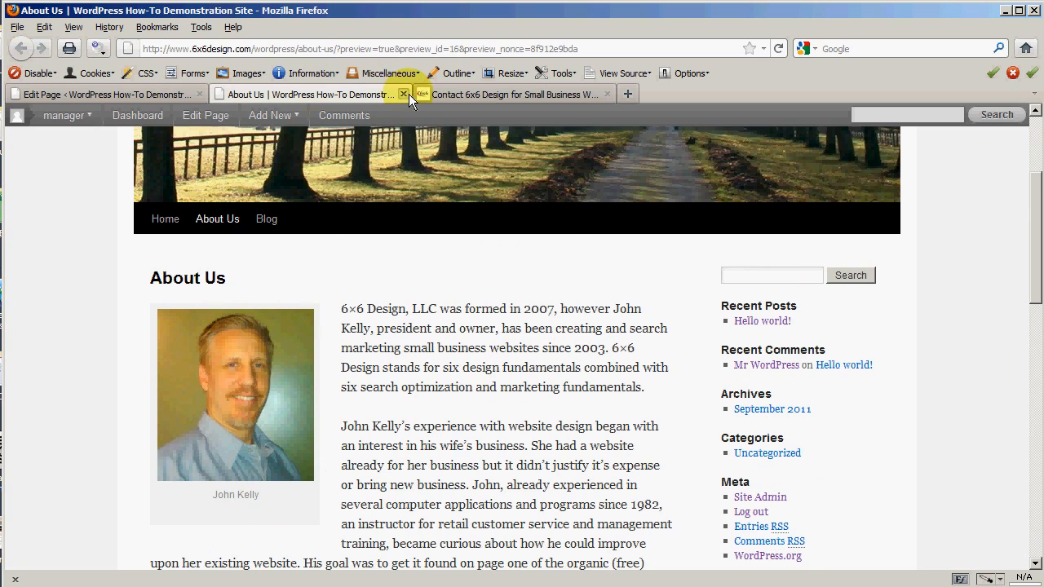
click(403, 94)
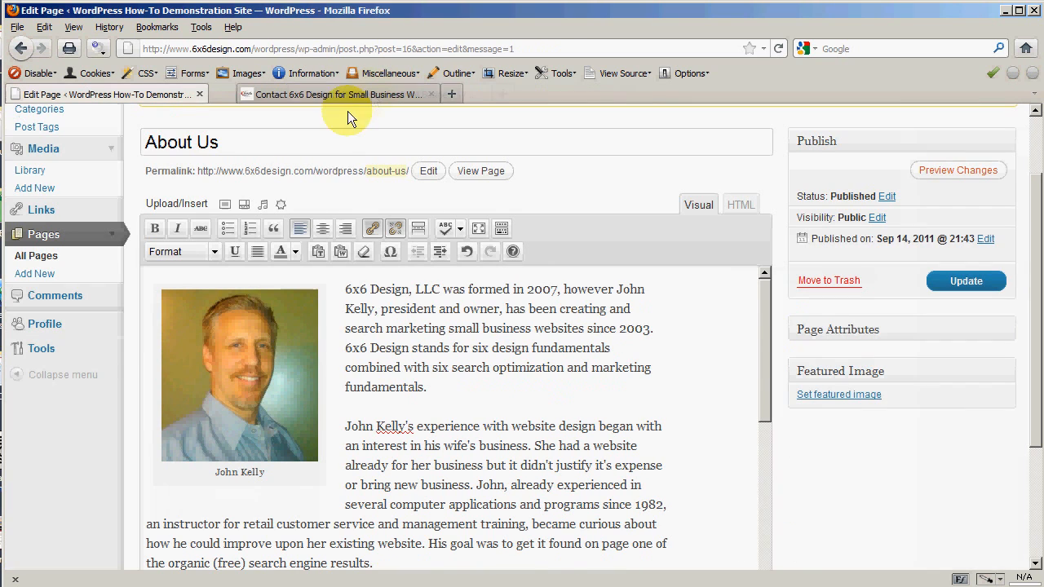
Step: Save the About Us page and scroll the live page showing the left-aligned captioned headshot
click(966, 280)
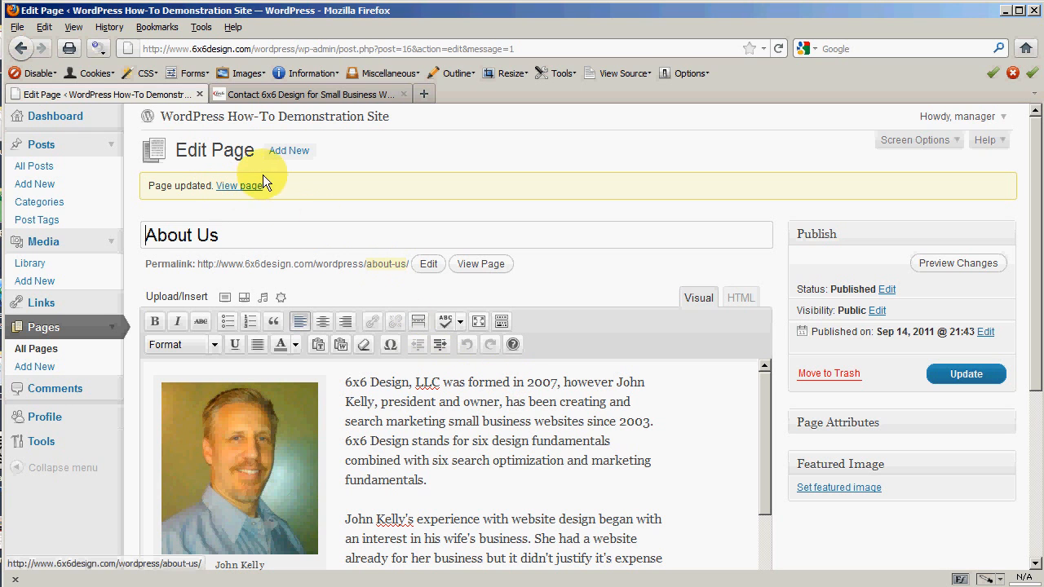
click(245, 188)
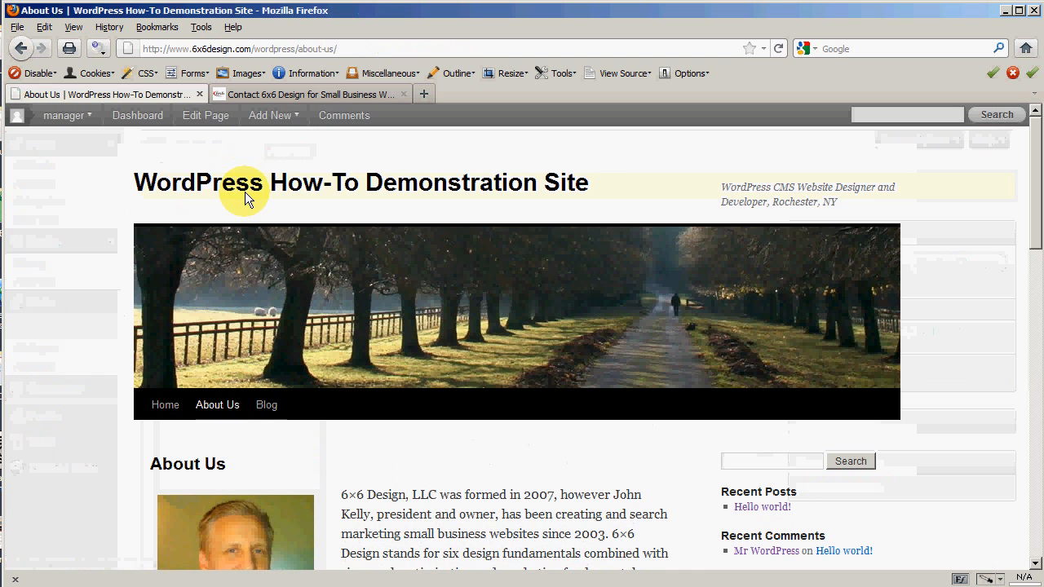
scroll(110, 342, down, 3)
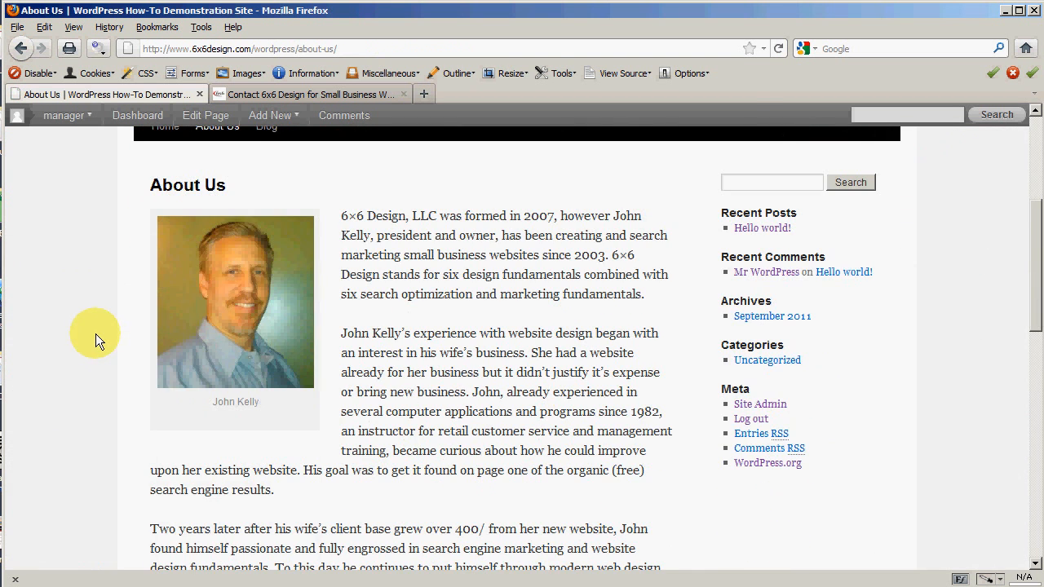
scroll(95, 334, down, 4)
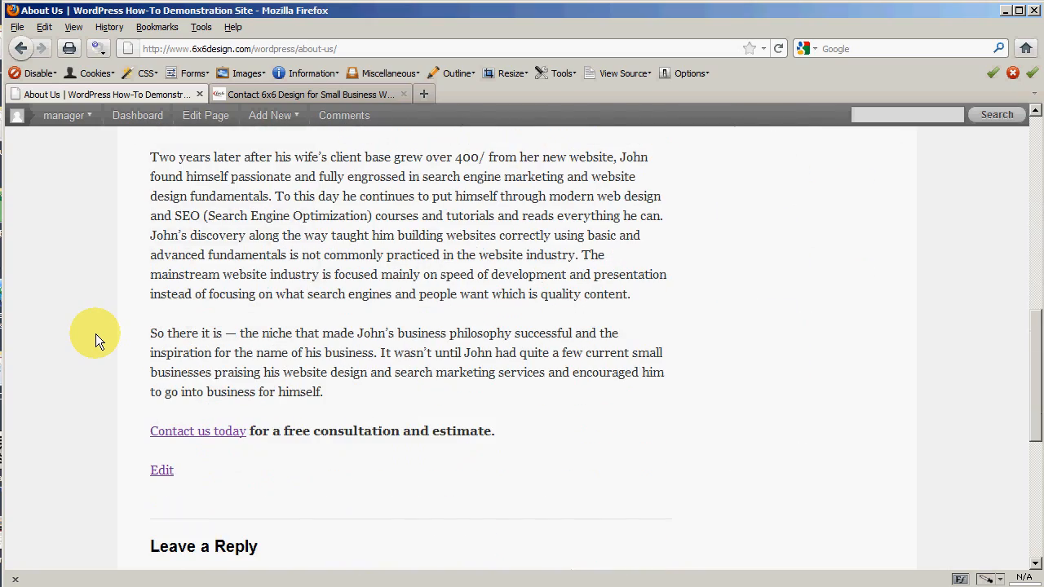
scroll(95, 333, up, 8)
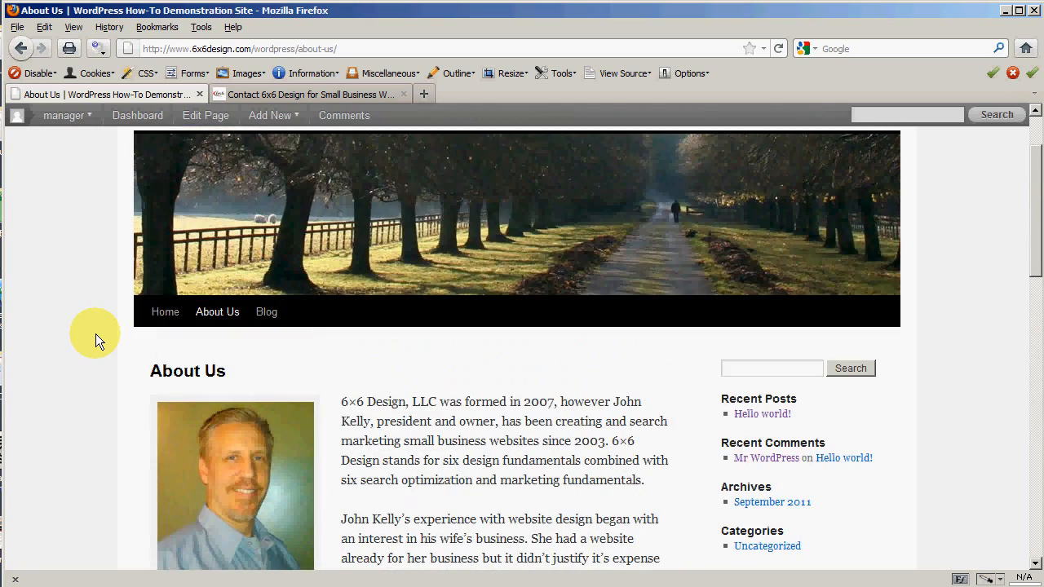